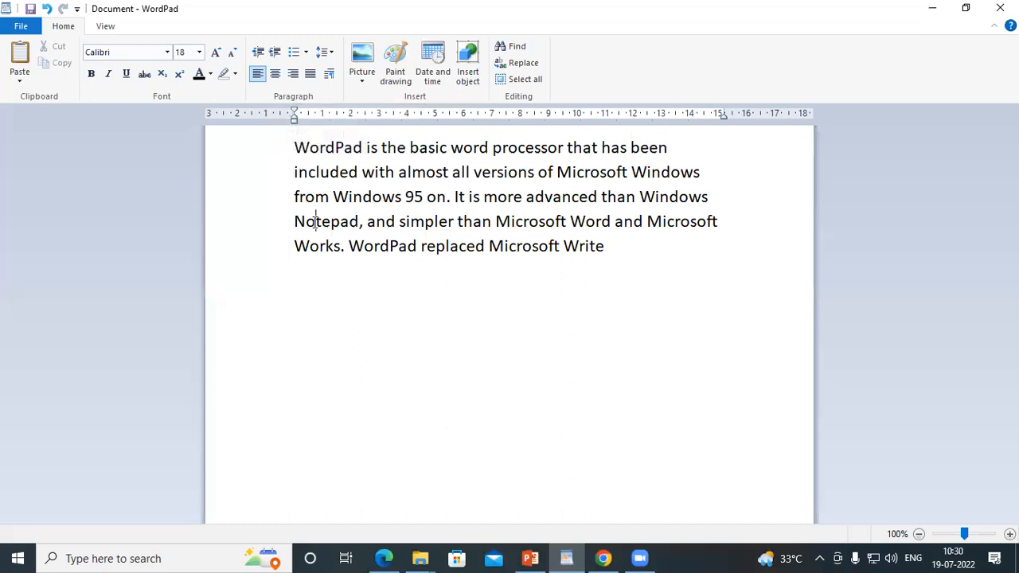
Shift the whole paragraph's left indent to the 3 cm ruler mark and return it to the margin.
{"action": "left_click", "coordinate": [296, 148]}
{"action": "left_click_drag", "start_coordinate": [295, 120], "coordinate": [379, 120]}
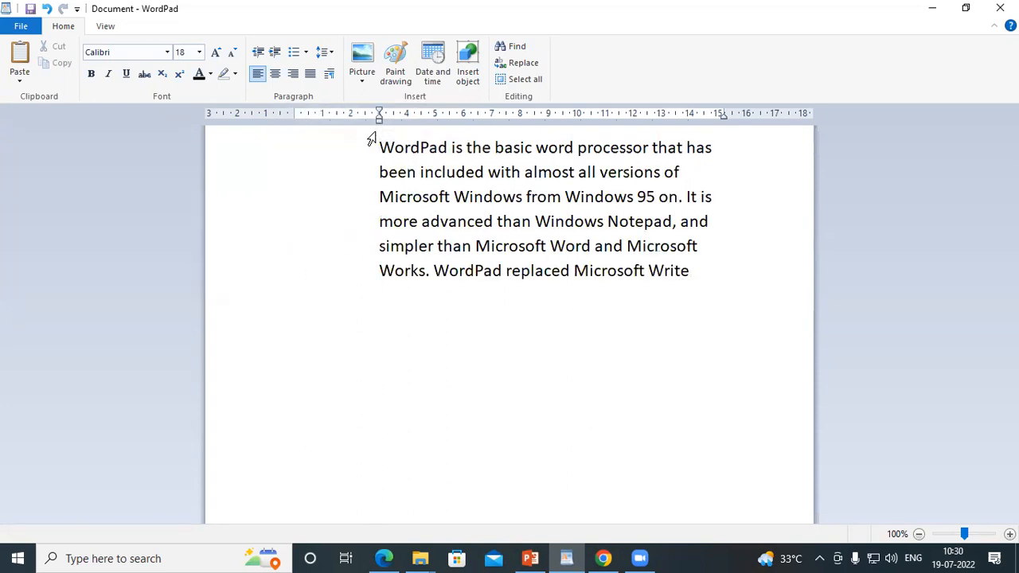
{"action": "mouse_move", "coordinate": [379, 121]}
{"action": "left_mouse_down"}
{"action": "mouse_move", "coordinate": [319, 148]}
{"action": "mouse_move", "coordinate": [295, 143]}
{"action": "left_mouse_up"}
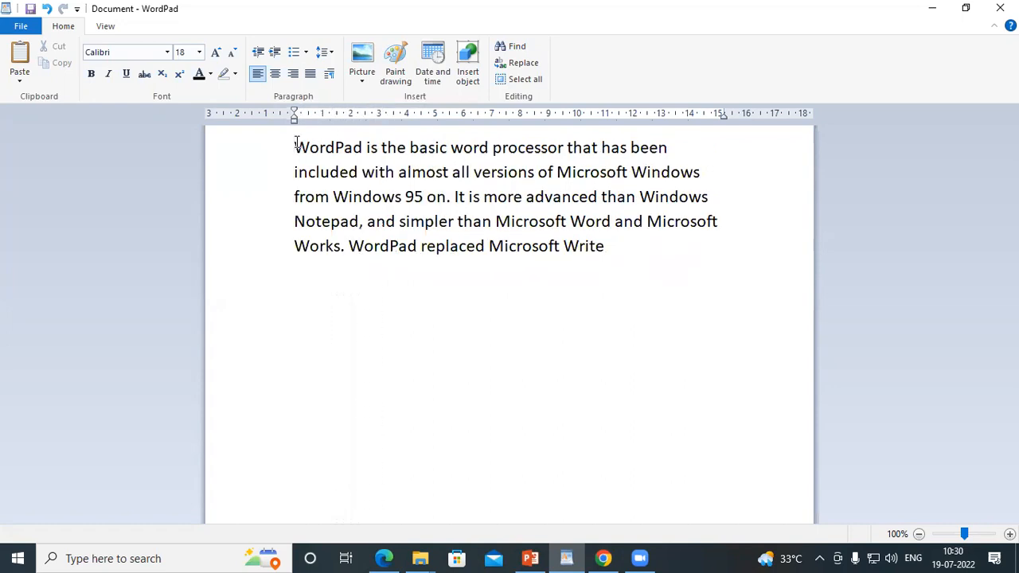
Increase the WordPad paragraph's indent by six levels.
{"action": "left_click", "coordinate": [274, 52]}
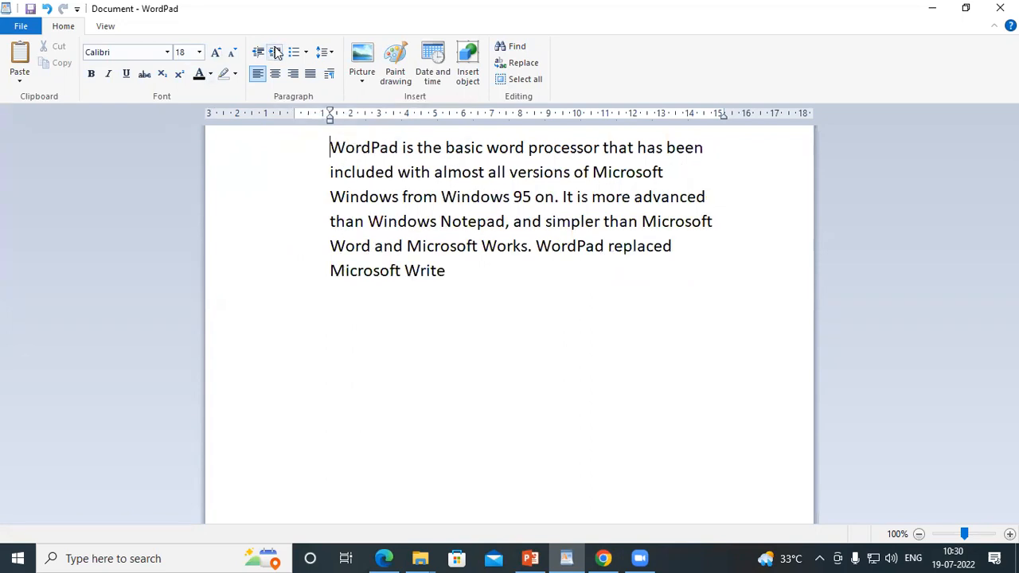
{"action": "left_click", "coordinate": [275, 51]}
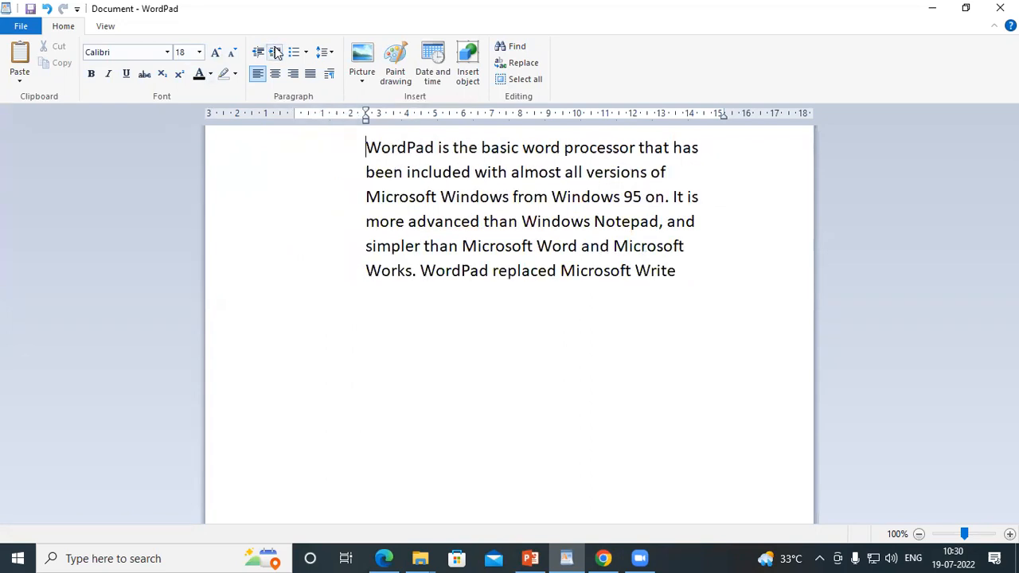
{"action": "left_click", "coordinate": [275, 52]}
{"action": "left_click", "coordinate": [275, 51]}
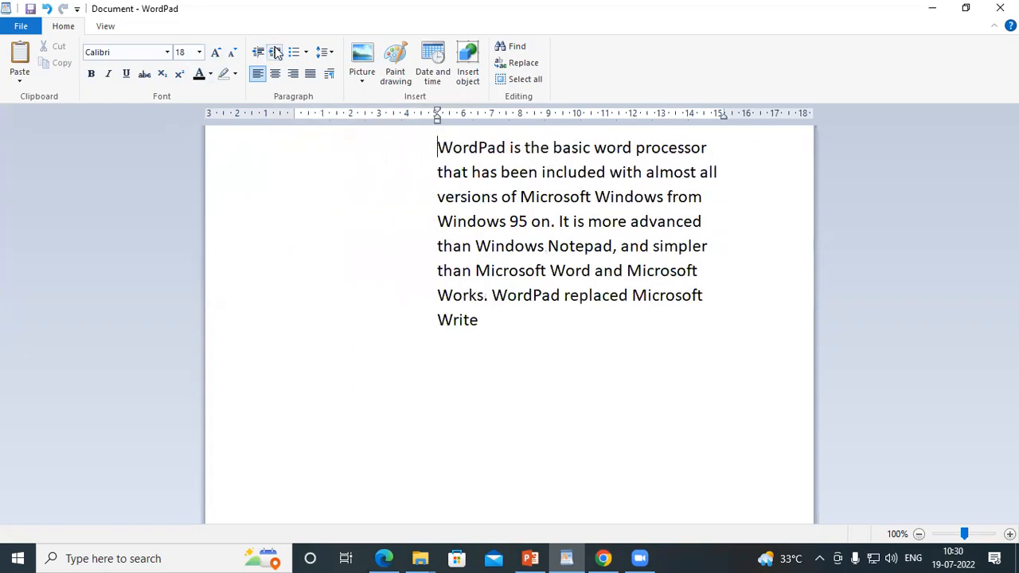
{"action": "left_click", "coordinate": [275, 52]}
{"action": "left_click", "coordinate": [275, 52]}
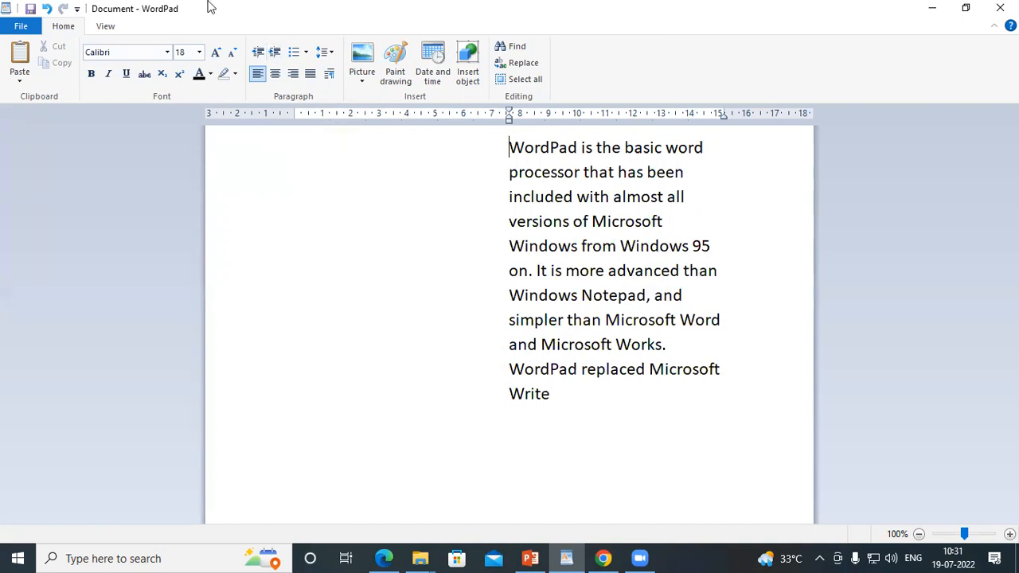
Decrease the paragraph's indent by six levels, back to the left margin.
{"action": "left_click", "coordinate": [262, 52]}
{"action": "left_click", "coordinate": [262, 53]}
{"action": "left_click", "coordinate": [262, 53]}
{"action": "left_click", "coordinate": [262, 52]}
{"action": "left_click", "coordinate": [262, 53]}
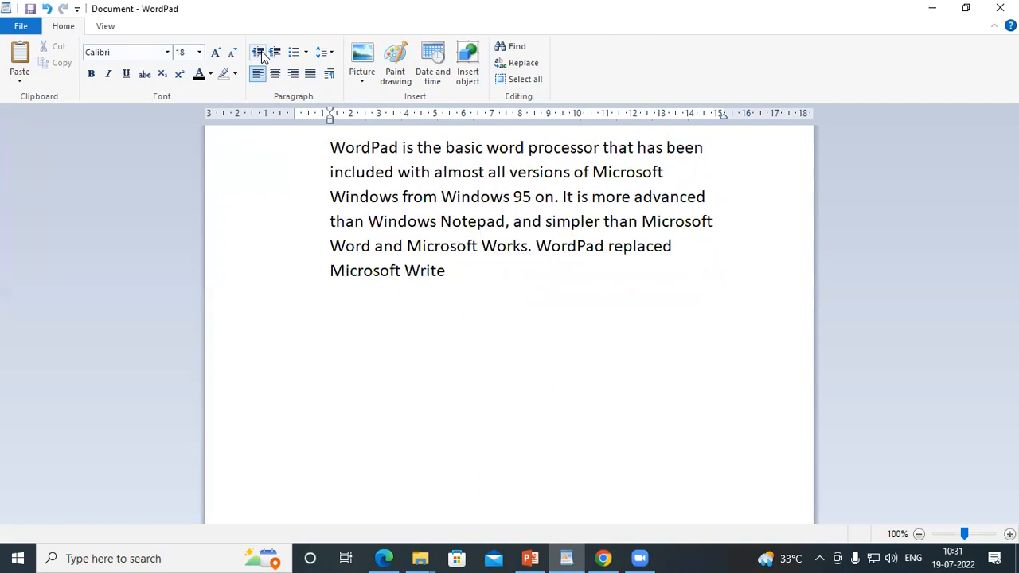
{"action": "left_click", "coordinate": [262, 53]}
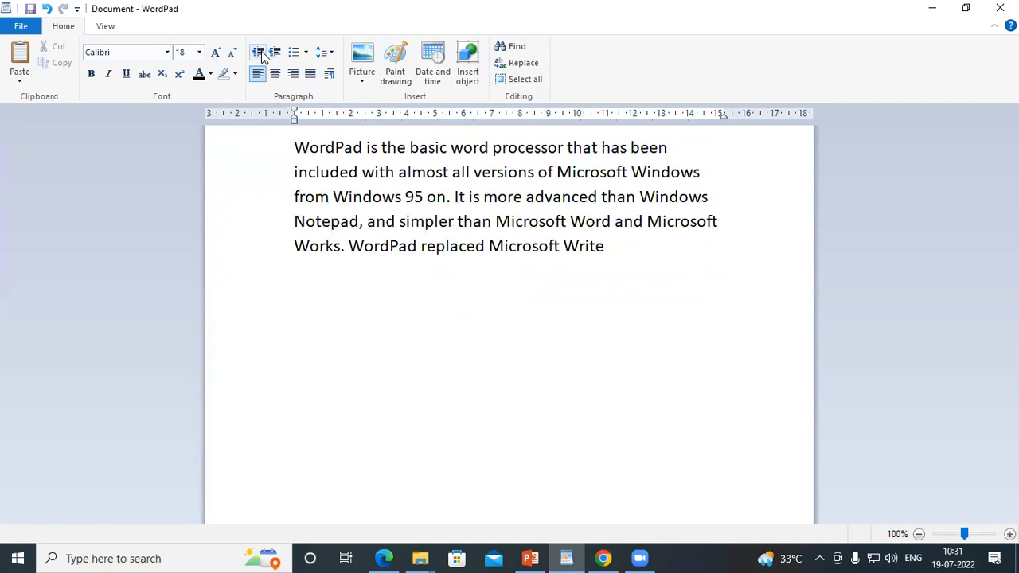
Split the paragraph into separate lines after "WordPad", "is the basic", "word processor", "that has been" and "included with".
{"action": "left_click", "coordinate": [364, 151]}
{"action": "key", "text": "Return"}
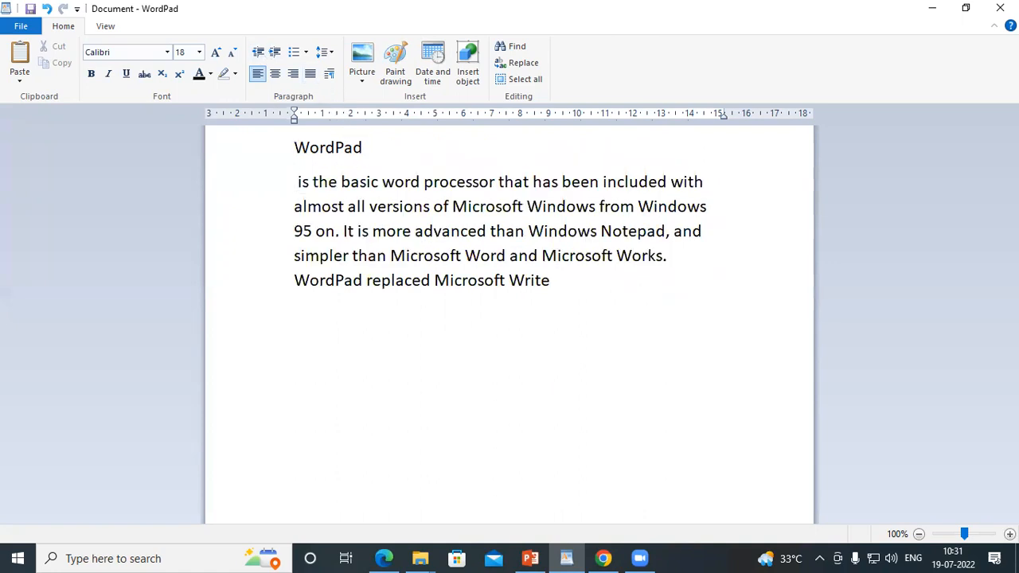
{"action": "left_click", "coordinate": [379, 181]}
{"action": "key", "text": "Return"}
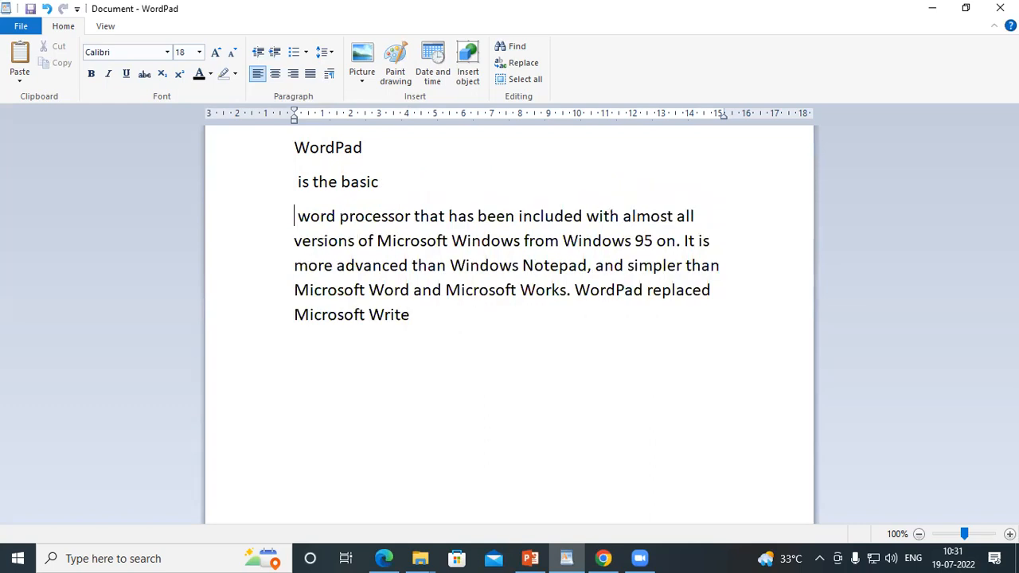
{"action": "left_click", "coordinate": [414, 224]}
{"action": "key", "text": "Return"}
{"action": "left_click", "coordinate": [396, 250]}
{"action": "key", "text": "Return"}
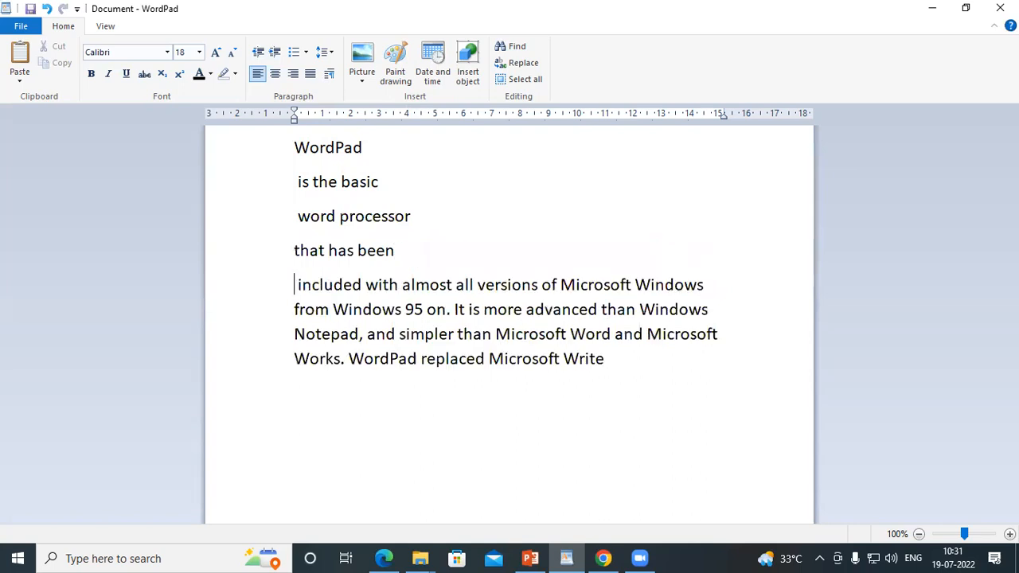
{"action": "left_click", "coordinate": [398, 285]}
{"action": "key", "text": "Return"}
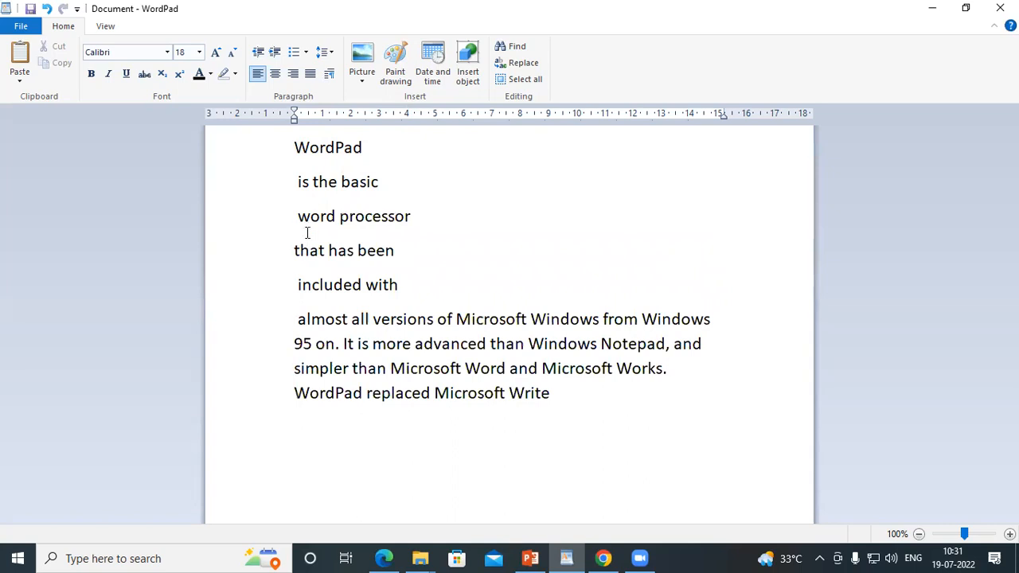
Increase the indent of the four lines from "is the basic" to "included with" by one level, and undo it.
{"action": "left_click", "coordinate": [298, 148]}
{"action": "left_click", "coordinate": [410, 277]}
{"action": "left_click", "coordinate": [298, 182]}
{"action": "left_click_drag", "start_coordinate": [297, 181], "coordinate": [404, 295]}
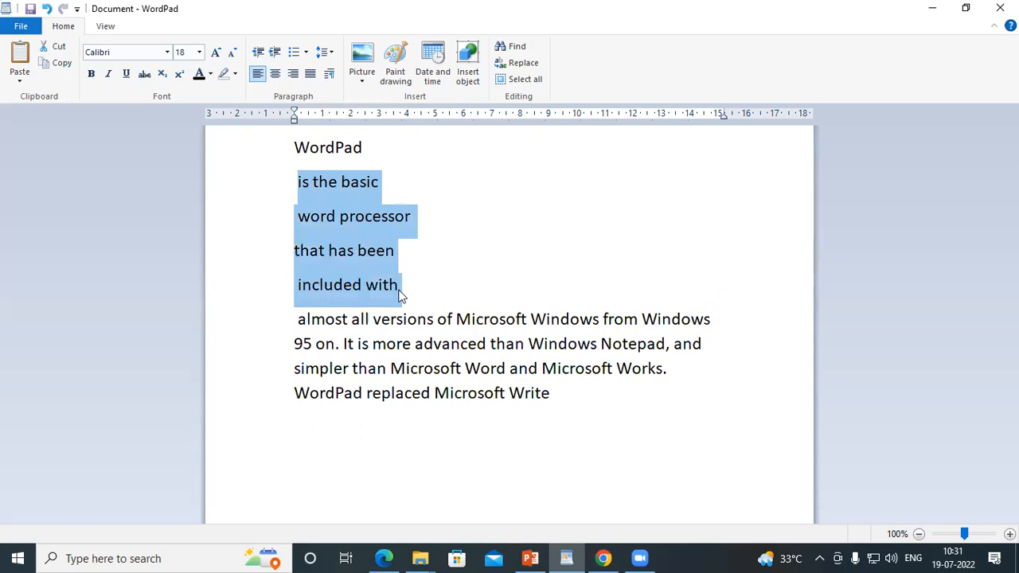
{"action": "left_click", "coordinate": [274, 52]}
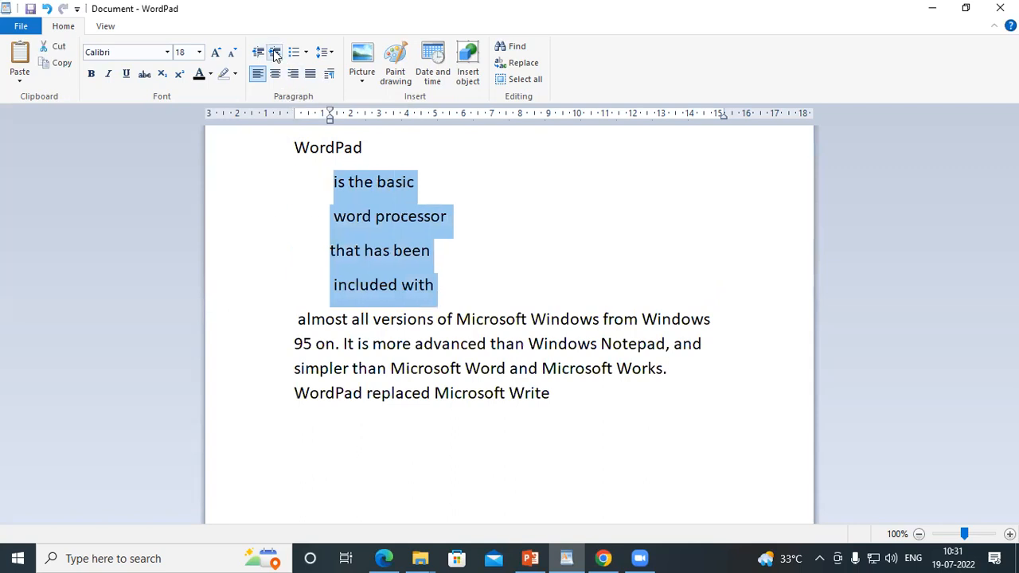
{"action": "left_click", "coordinate": [489, 282]}
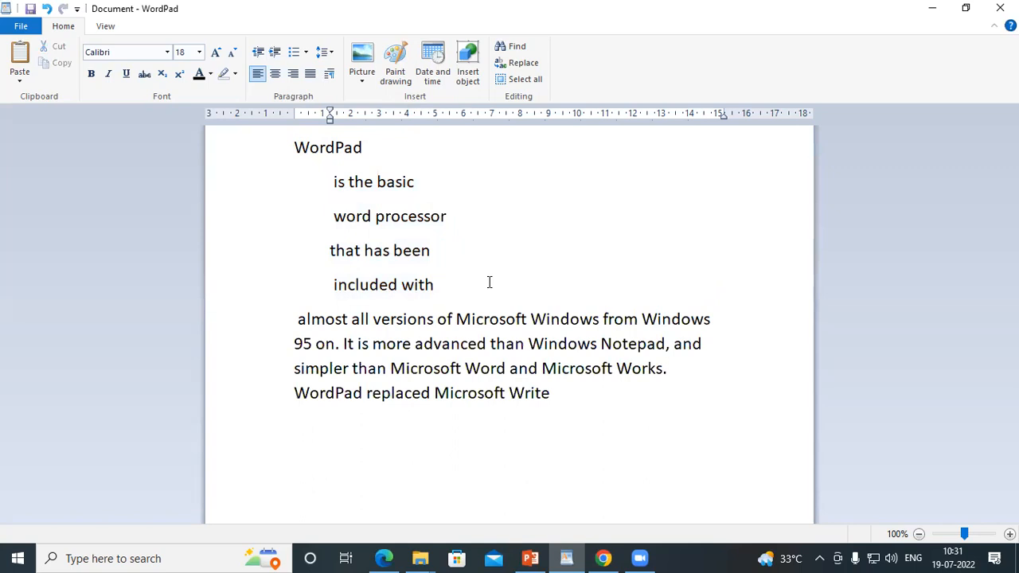
{"action": "key", "text": "ctrl+z"}
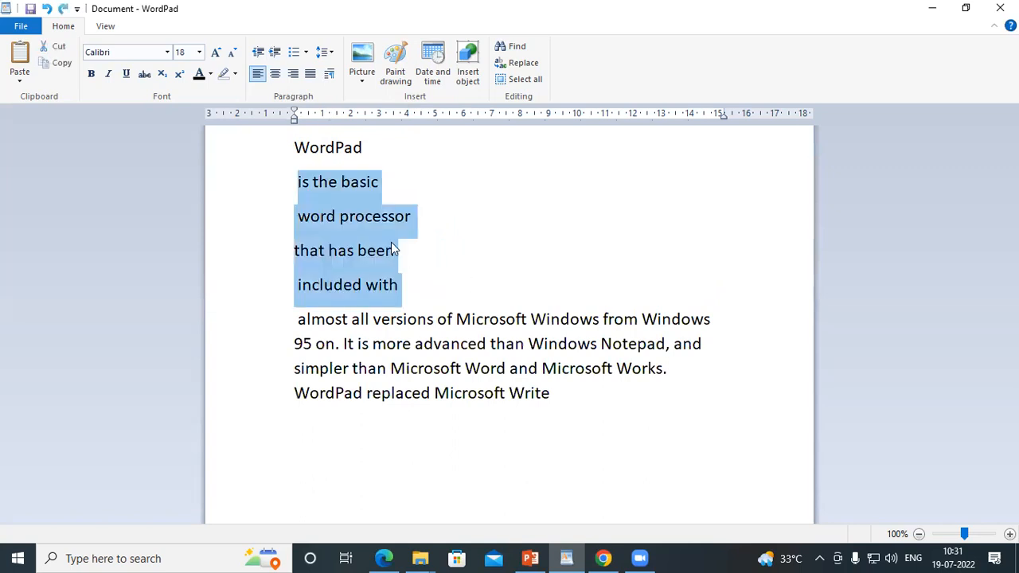
Number the four short lines under "WordPad" by inserting "1.", "2.", "3." and "4." before their text.
{"action": "left_click", "coordinate": [297, 182]}
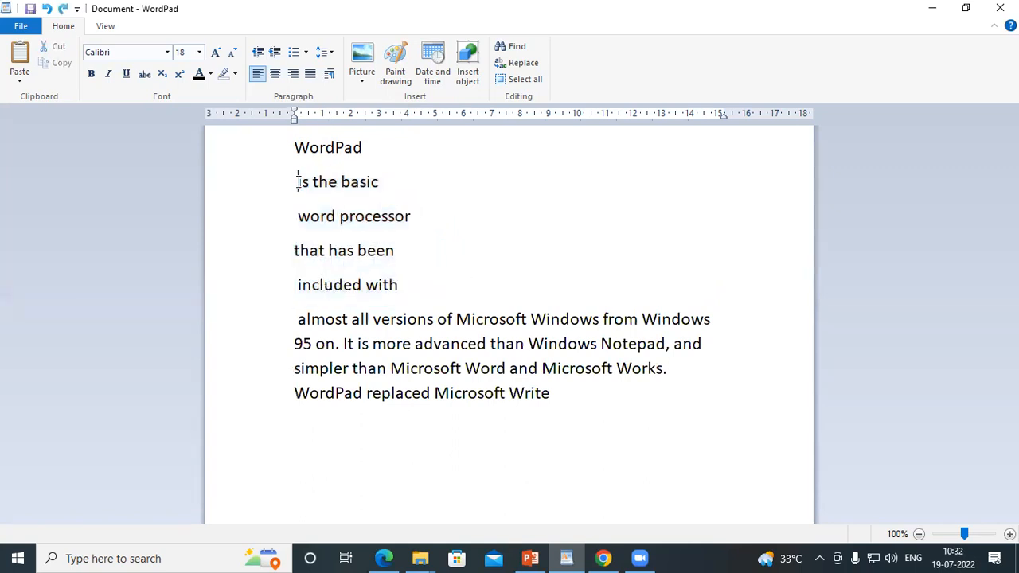
{"action": "type", "text": "1."}
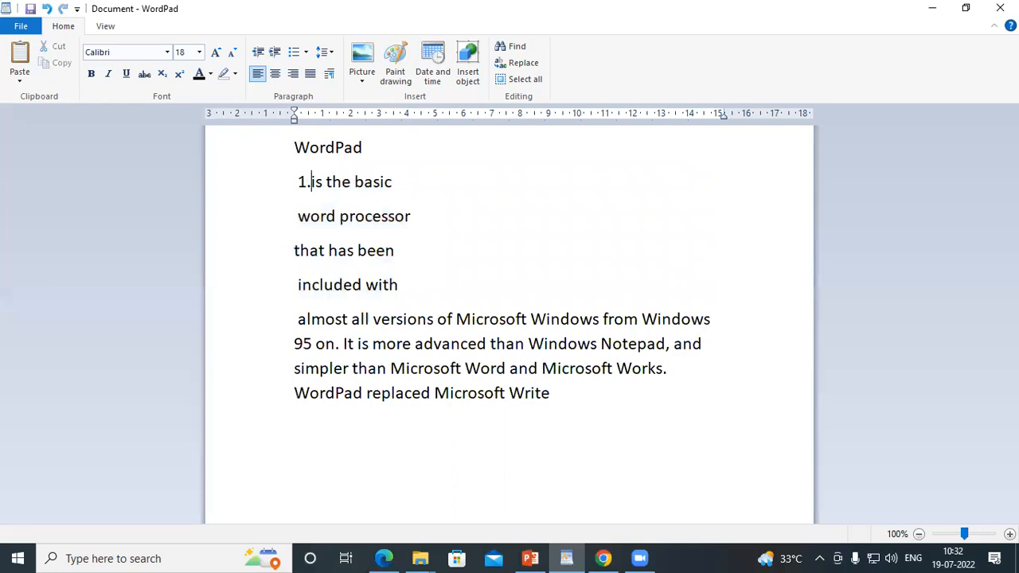
{"action": "left_click", "coordinate": [297, 216]}
{"action": "type", "text": "2."}
{"action": "left_click", "coordinate": [294, 250]}
{"action": "type", "text": "3/"}
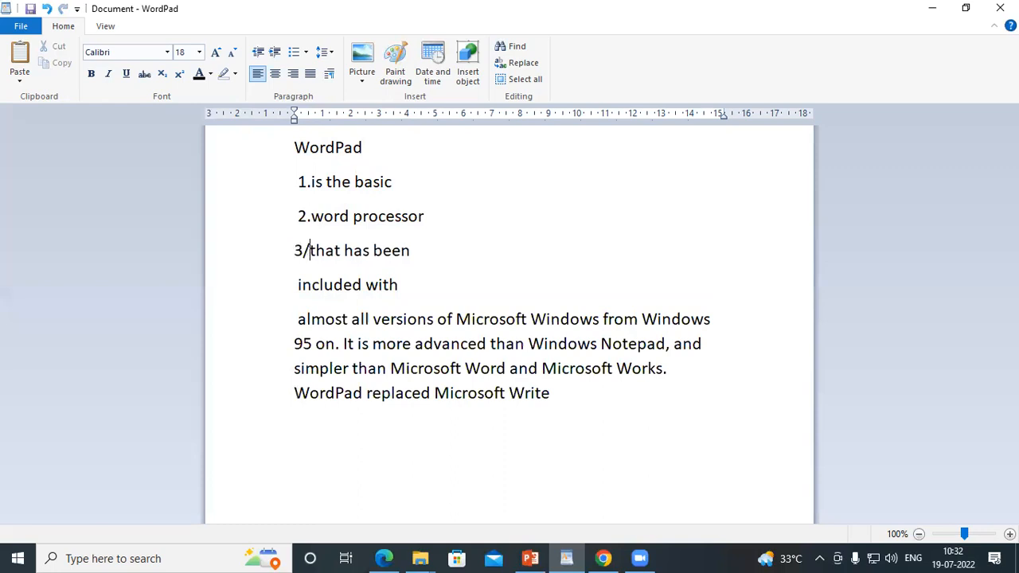
{"action": "key", "text": "BackSpace"}
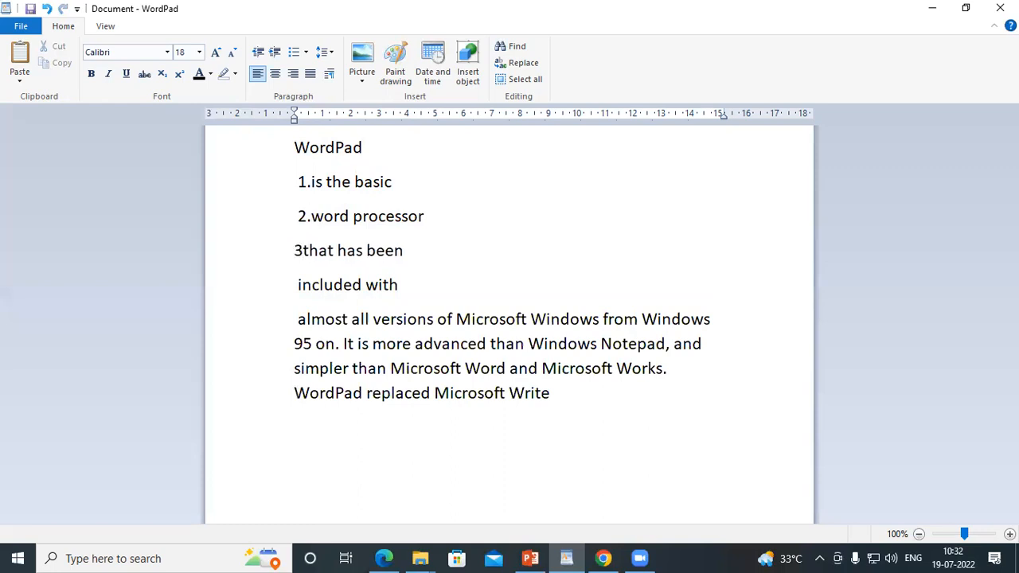
{"action": "type", "text": "."}
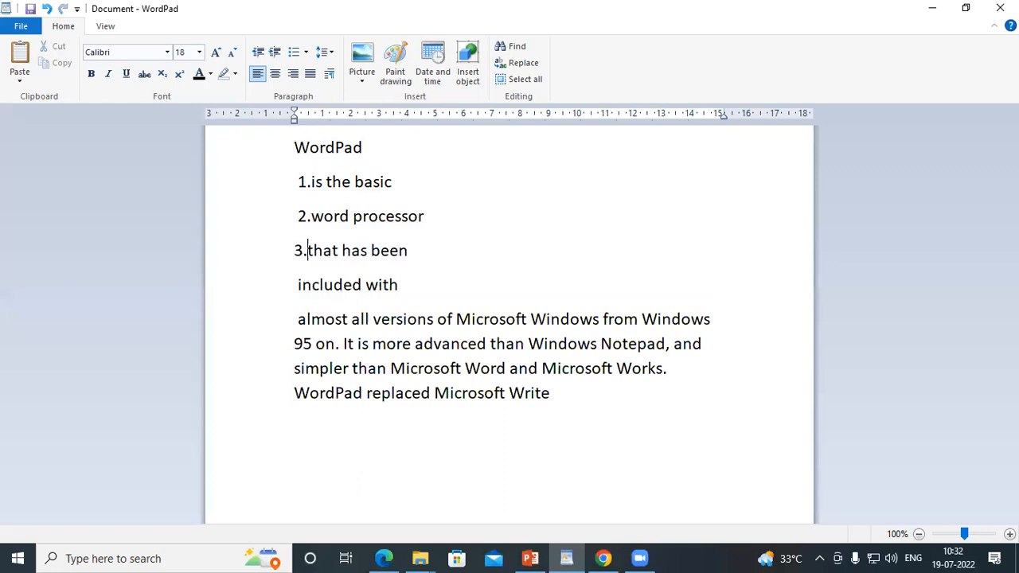
{"action": "left_click", "coordinate": [295, 285]}
{"action": "type", "text": "4."}
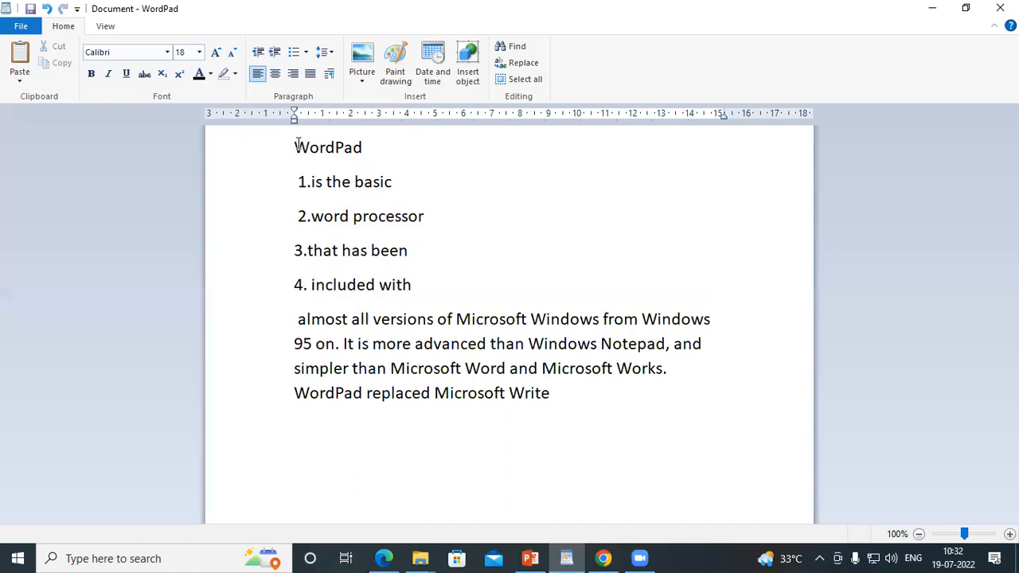
Increase the indent of the four numbered lines under the "WordPad" heading by one level.
{"action": "left_click_drag", "start_coordinate": [296, 145], "coordinate": [338, 148]}
{"action": "left_click", "coordinate": [372, 249]}
{"action": "left_click_drag", "start_coordinate": [297, 177], "coordinate": [426, 284]}
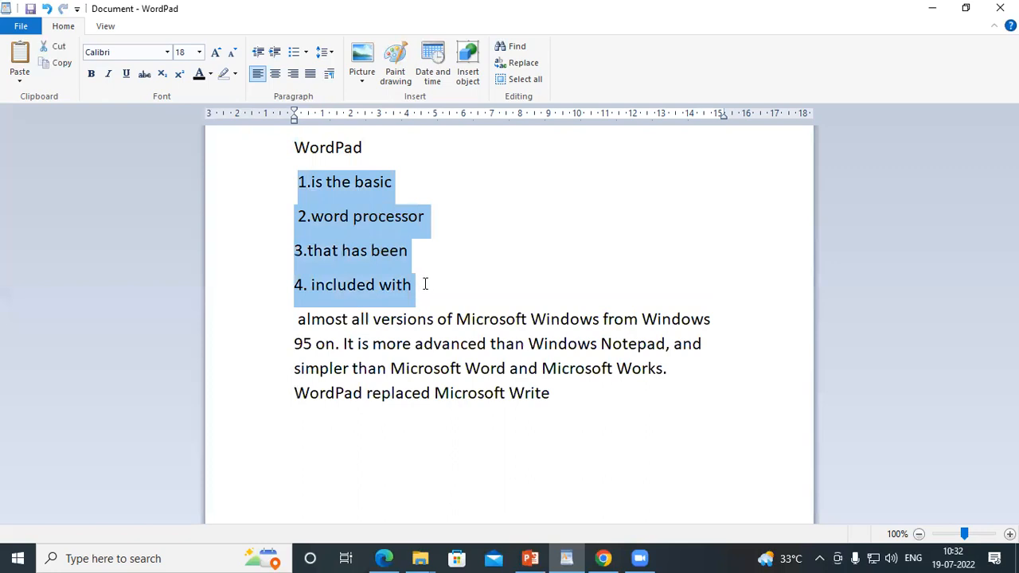
{"action": "left_click", "coordinate": [274, 52]}
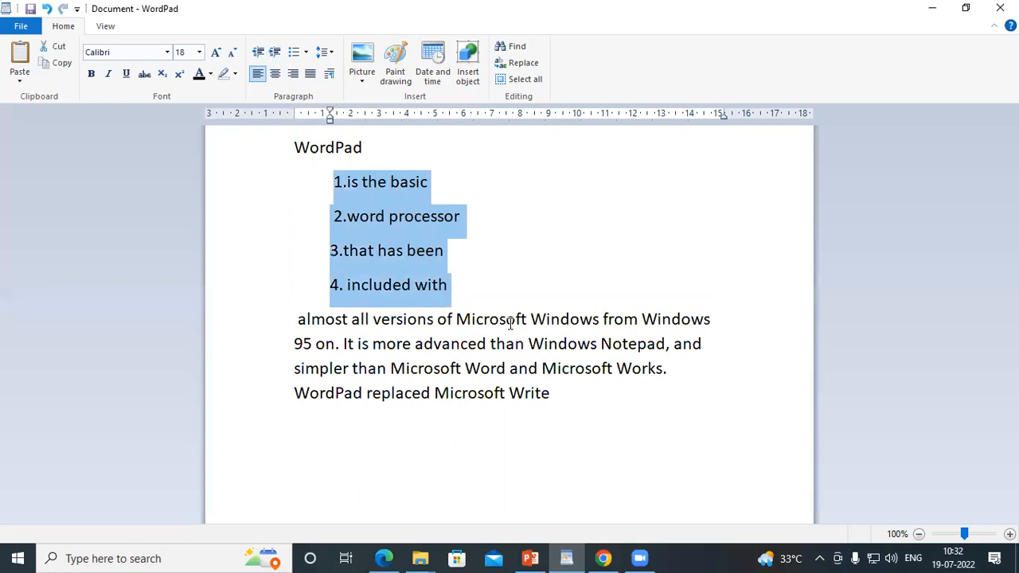
{"action": "left_click", "coordinate": [531, 289]}
{"action": "left_click", "coordinate": [295, 148]}
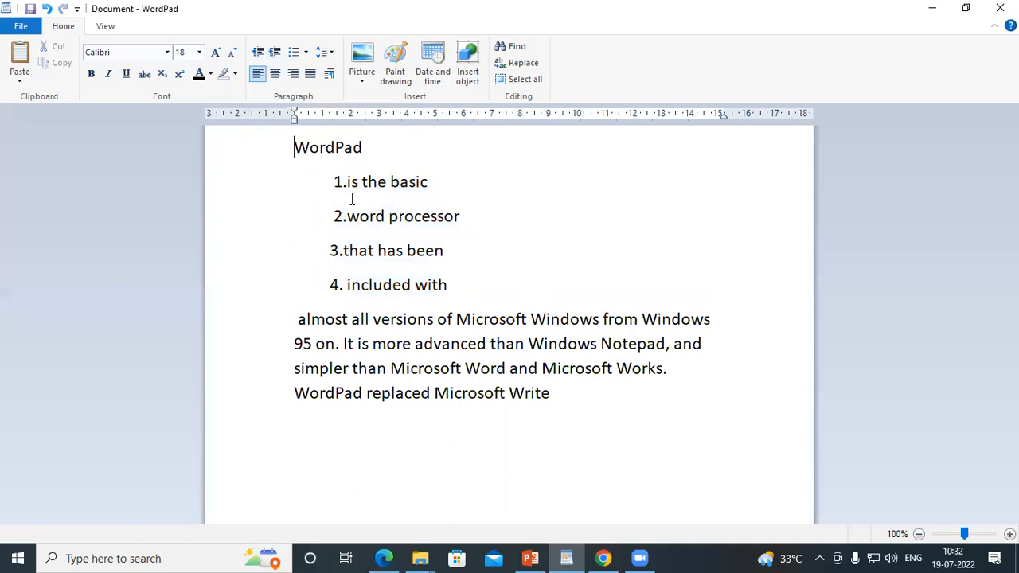
{"action": "left_click_drag", "start_coordinate": [347, 183], "coordinate": [396, 284]}
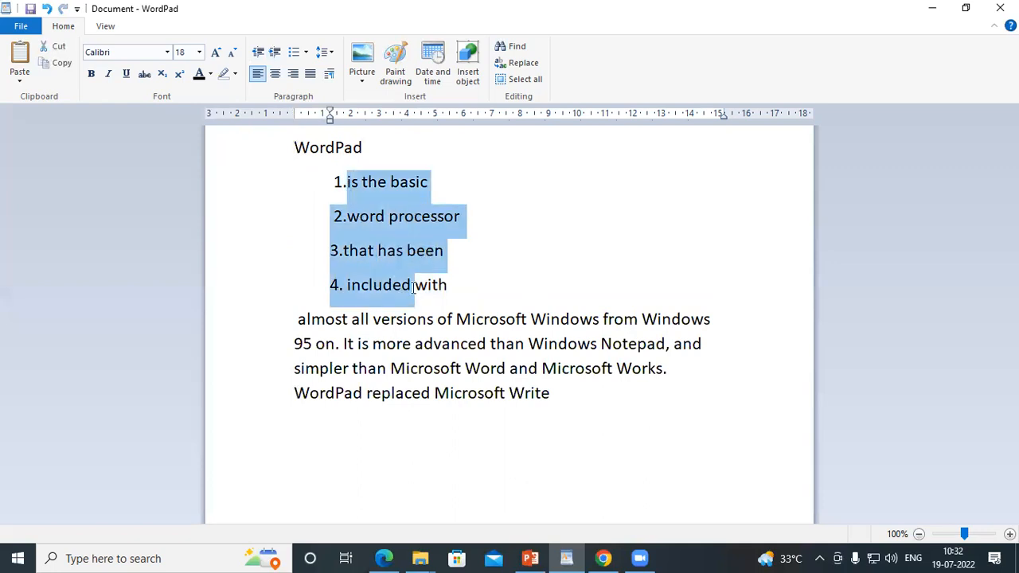
{"action": "left_click", "coordinate": [469, 296]}
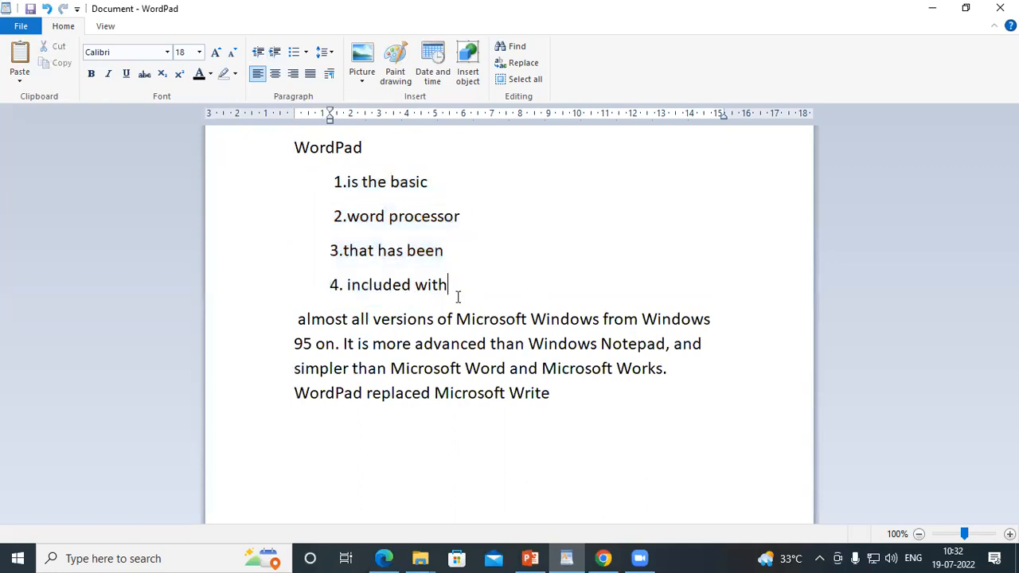
Increase the indent of only the first numbered line, "is the basic", by three more levels.
{"action": "left_click", "coordinate": [334, 181]}
{"action": "left_click", "coordinate": [275, 53]}
{"action": "left_click", "coordinate": [275, 53]}
{"action": "left_click", "coordinate": [274, 52]}
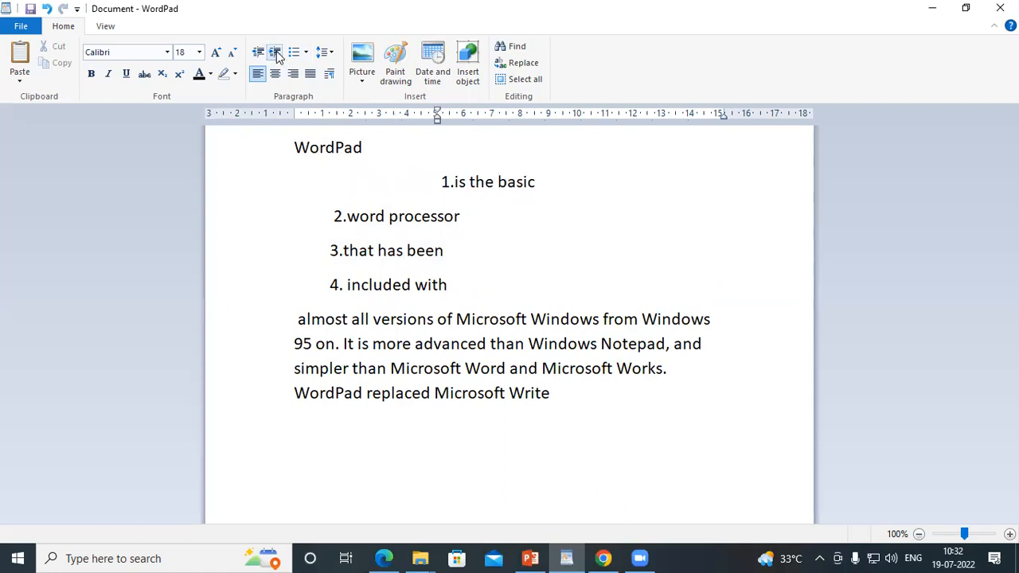
Decrease the first numbered line's indent back to the margin, and increase it one level to align with the other items.
{"action": "left_click", "coordinate": [259, 54]}
{"action": "left_click", "coordinate": [259, 53]}
{"action": "left_click", "coordinate": [259, 53]}
{"action": "left_click", "coordinate": [259, 53]}
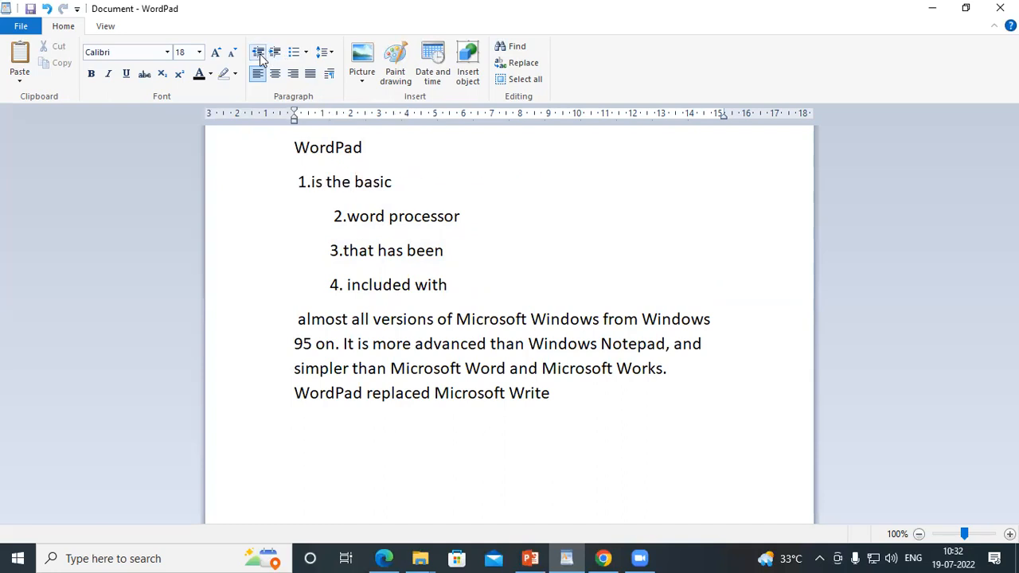
{"action": "left_click", "coordinate": [275, 54]}
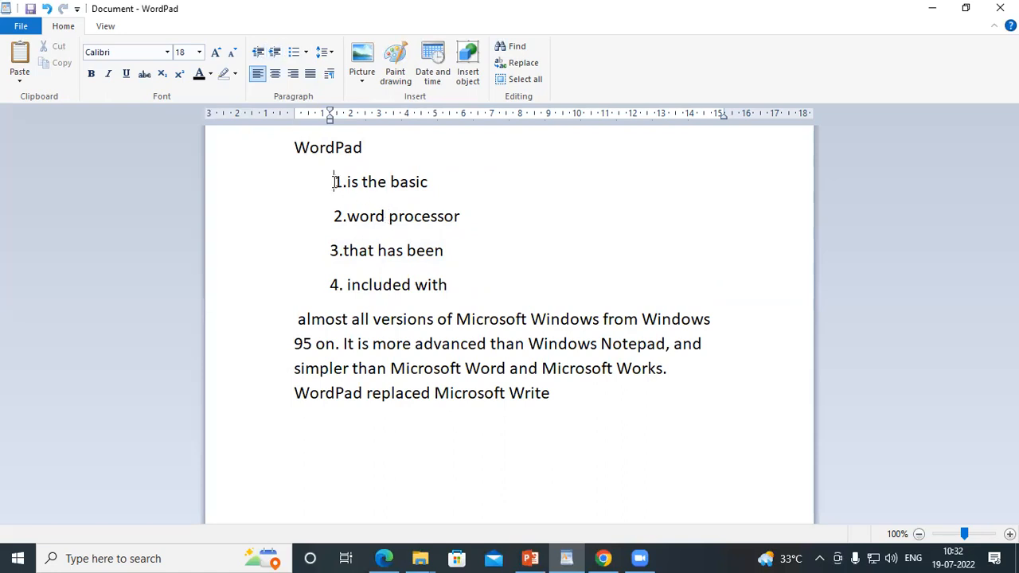
Decrease the indent of all four numbered lines by one level, back to the left margin.
{"action": "left_click_drag", "start_coordinate": [335, 181], "coordinate": [448, 294]}
{"action": "left_click", "coordinate": [253, 56]}
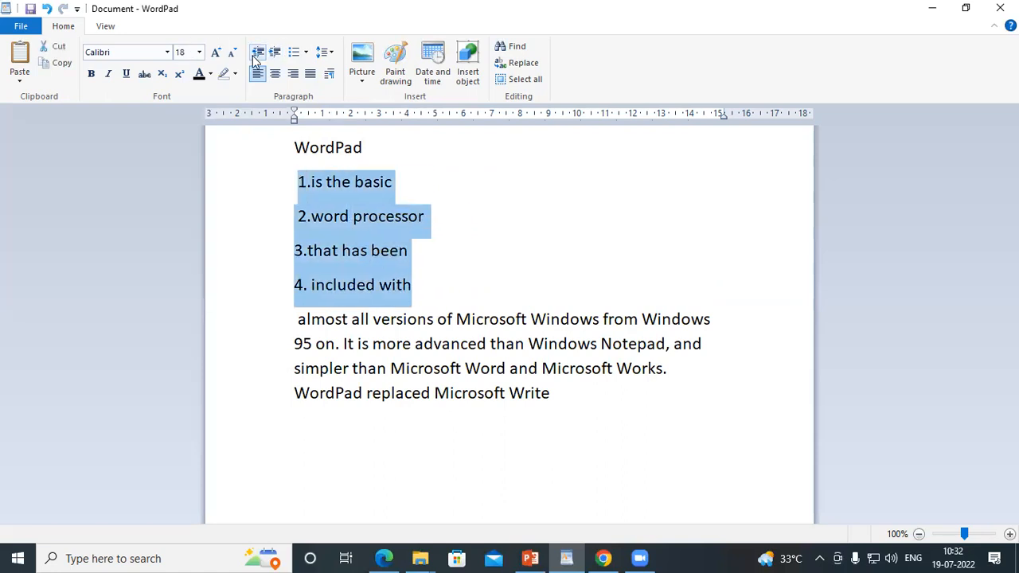
{"action": "left_click", "coordinate": [420, 292]}
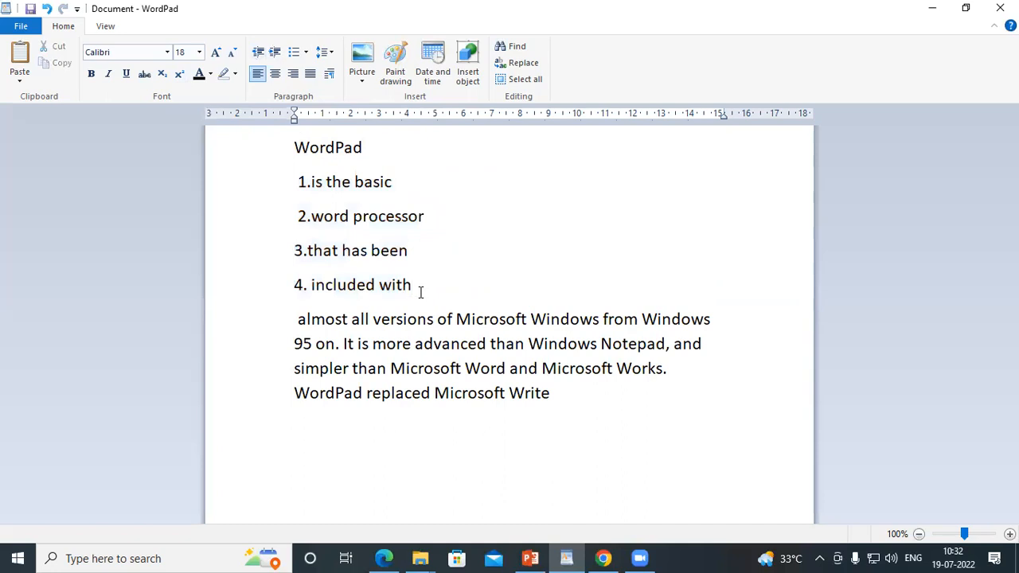
Increase the indent of the "WordPad" heading line by nine levels.
{"action": "left_click_drag", "start_coordinate": [294, 147], "coordinate": [364, 145]}
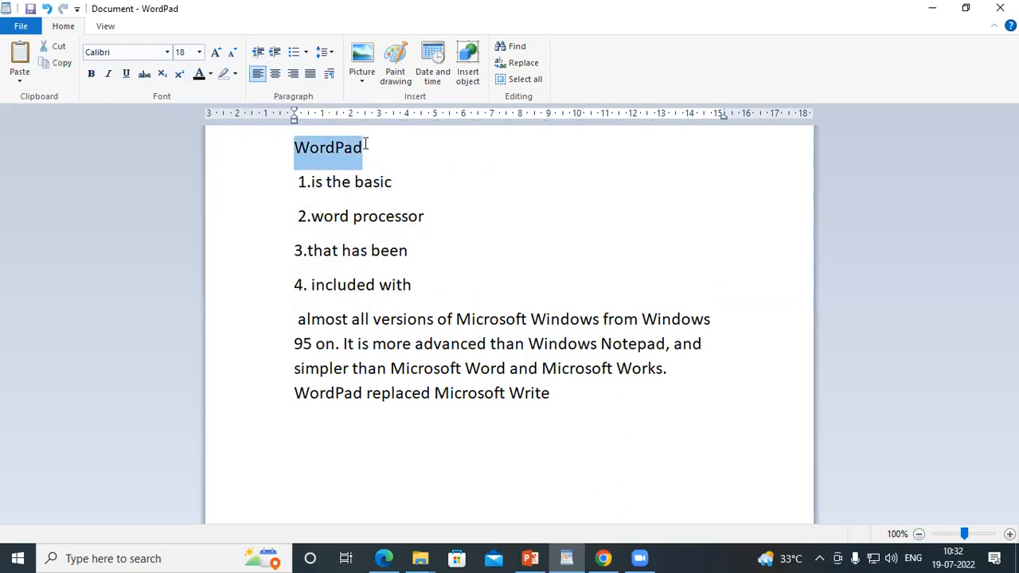
{"action": "left_click", "coordinate": [275, 52]}
{"action": "left_click", "coordinate": [275, 53]}
{"action": "left_click", "coordinate": [275, 53]}
{"action": "left_click", "coordinate": [275, 52]}
{"action": "left_click", "coordinate": [275, 53]}
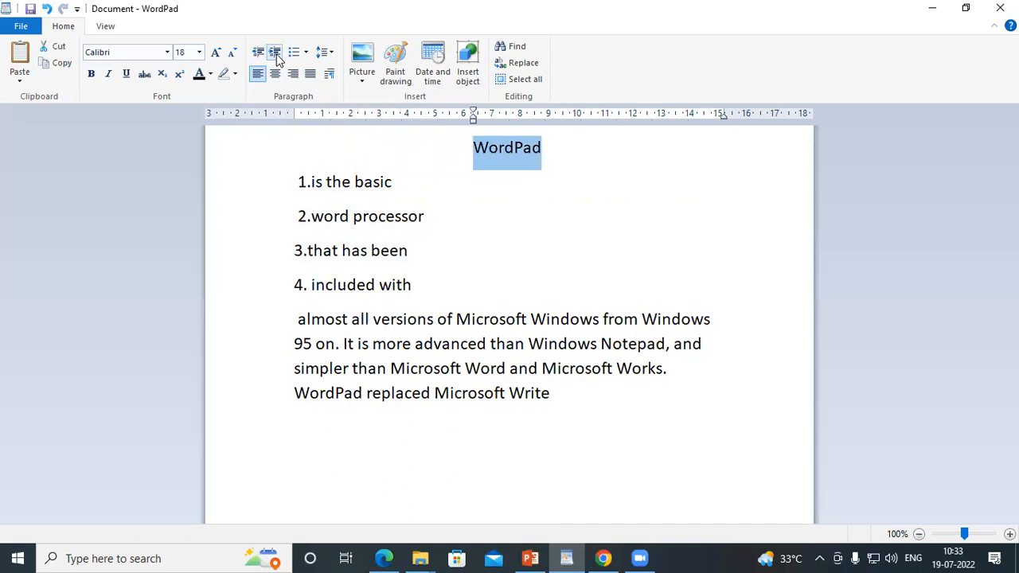
{"action": "left_click", "coordinate": [275, 52]}
{"action": "left_click", "coordinate": [274, 53]}
{"action": "left_click", "coordinate": [275, 53]}
{"action": "left_click", "coordinate": [276, 55]}
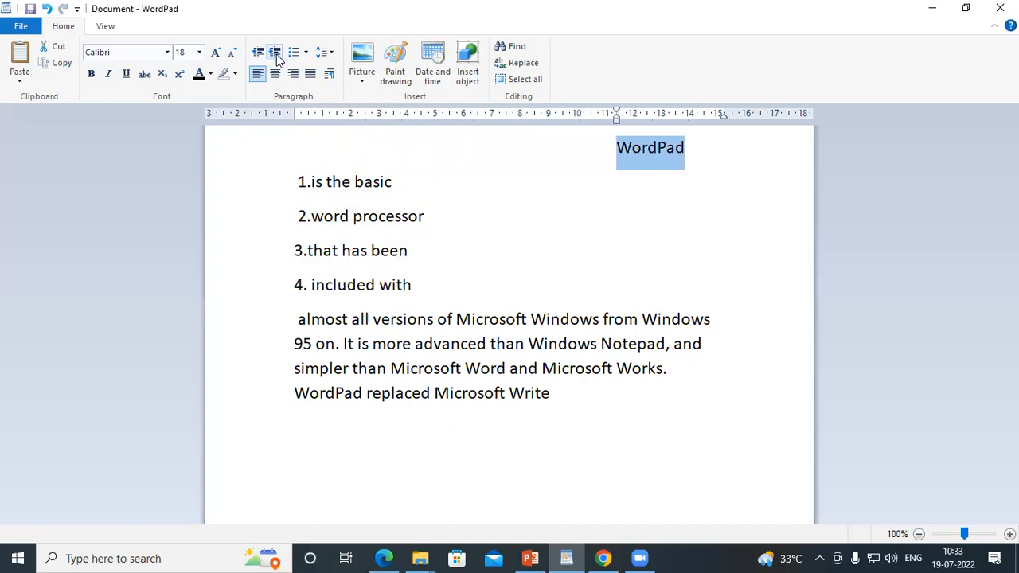
Increase the "WordPad" heading's indent by one more level, and decrease it ten levels back to the left margin.
{"action": "left_click", "coordinate": [276, 56]}
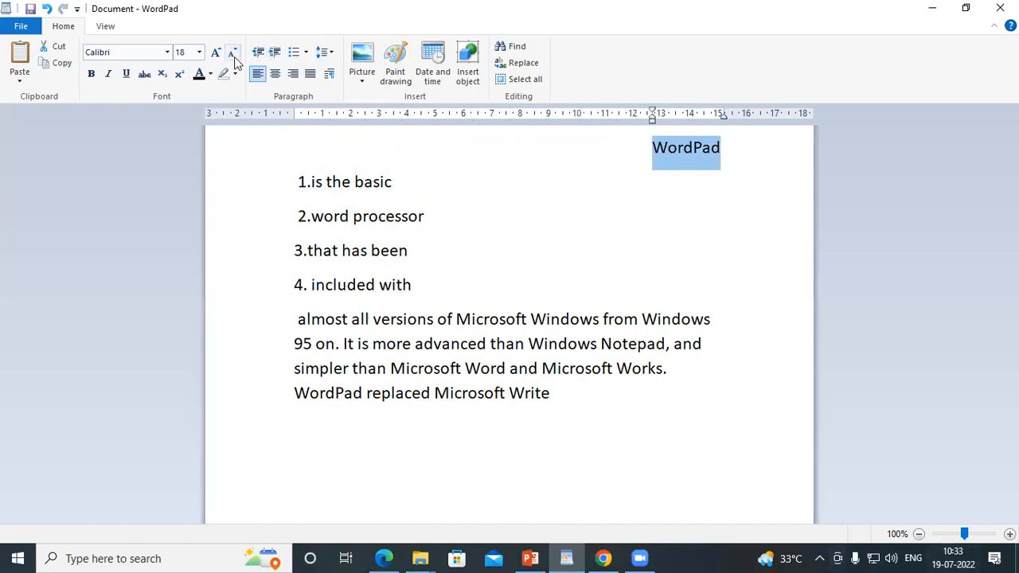
{"action": "left_click", "coordinate": [258, 52]}
{"action": "left_click", "coordinate": [258, 53]}
{"action": "left_click", "coordinate": [258, 53]}
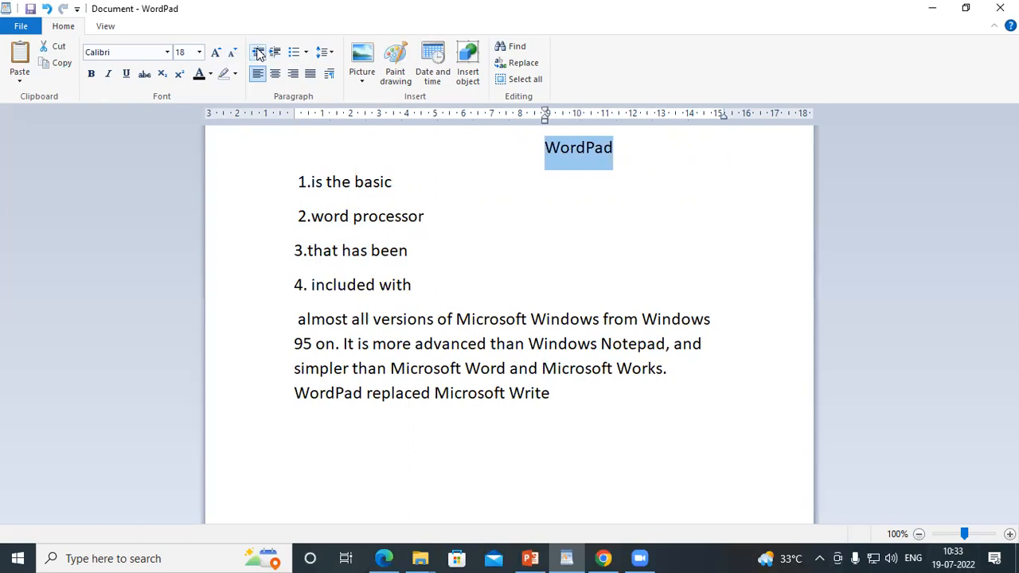
{"action": "left_click", "coordinate": [258, 53]}
{"action": "left_click", "coordinate": [258, 52]}
{"action": "left_click", "coordinate": [258, 53]}
{"action": "left_click", "coordinate": [258, 53]}
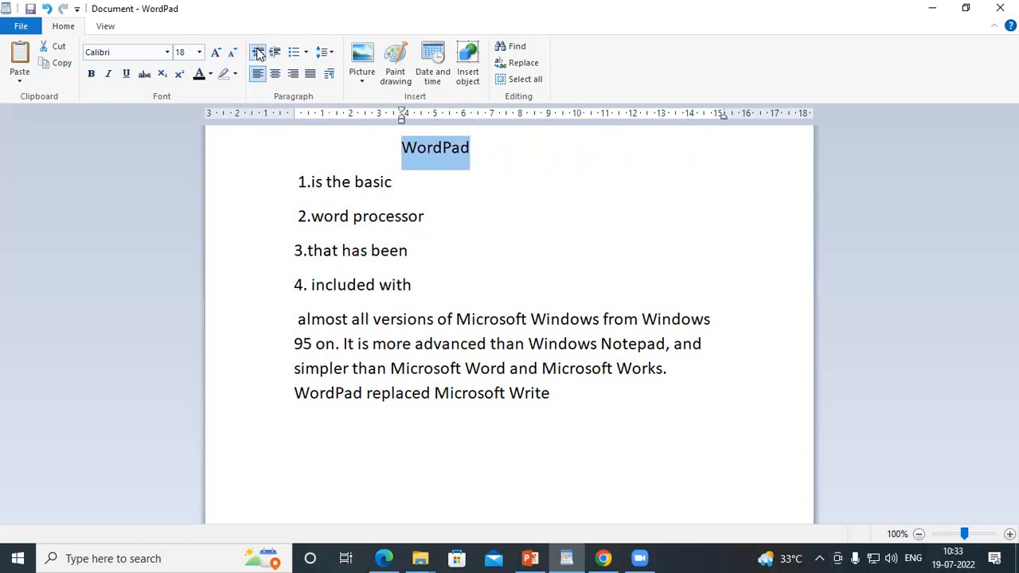
{"action": "left_click", "coordinate": [258, 53]}
{"action": "left_click", "coordinate": [258, 52]}
{"action": "left_click", "coordinate": [258, 53]}
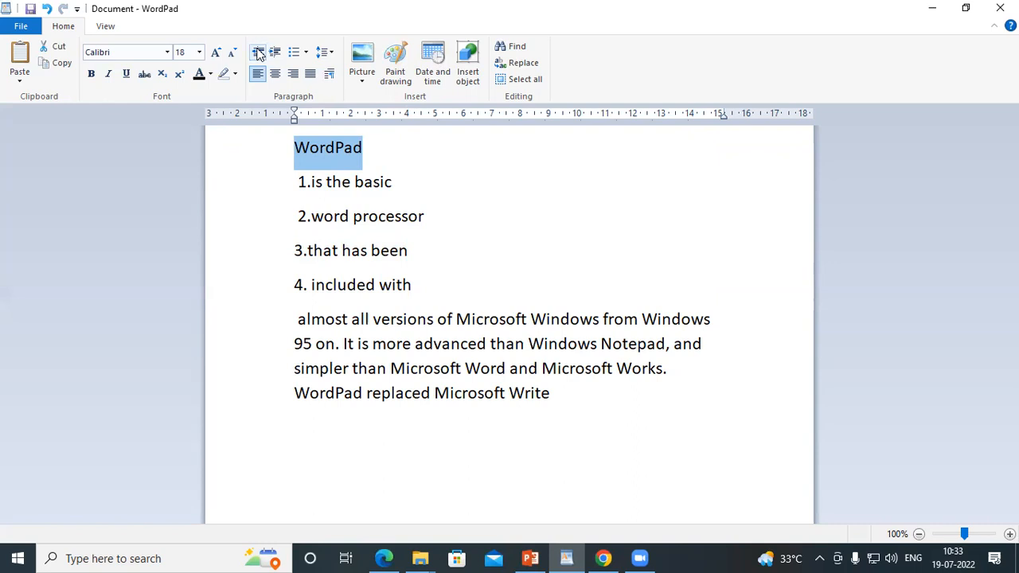
Increase the indent of the "WordPad" heading line by eight levels.
{"action": "left_click", "coordinate": [276, 53]}
{"action": "left_click", "coordinate": [277, 52]}
{"action": "left_click", "coordinate": [276, 53]}
{"action": "left_click", "coordinate": [277, 53]}
{"action": "left_click", "coordinate": [278, 54]}
{"action": "left_click", "coordinate": [279, 53]}
{"action": "left_click", "coordinate": [279, 54]}
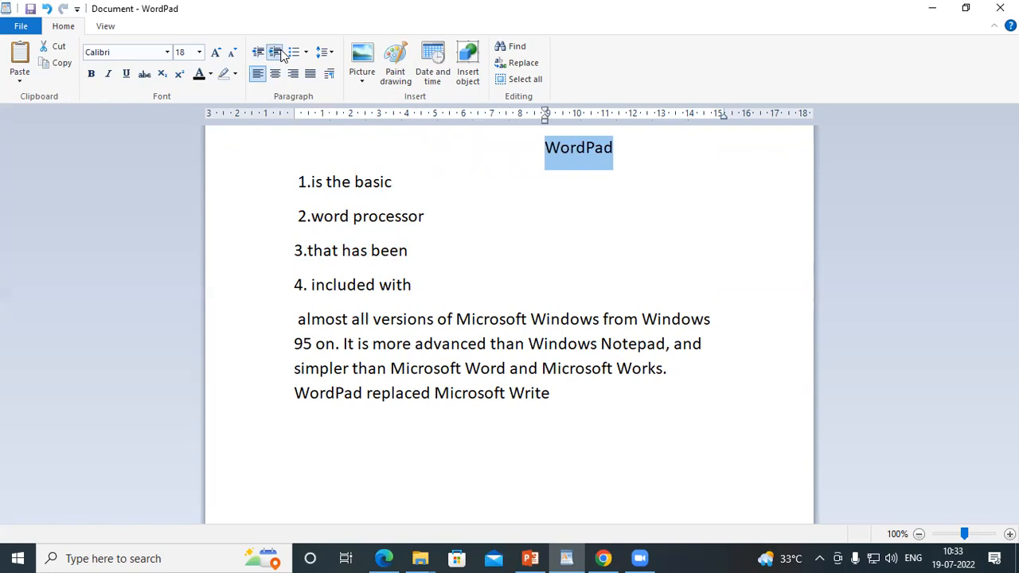
{"action": "left_click", "coordinate": [280, 54]}
Decrease the indent of the "WordPad" heading line by eight levels, back to the left margin.
{"action": "left_click", "coordinate": [257, 53]}
{"action": "left_click", "coordinate": [257, 53]}
{"action": "left_click", "coordinate": [258, 52]}
{"action": "left_click", "coordinate": [258, 53]}
{"action": "left_click", "coordinate": [258, 53]}
{"action": "left_click", "coordinate": [258, 53]}
{"action": "left_click", "coordinate": [258, 52]}
{"action": "left_click", "coordinate": [258, 52]}
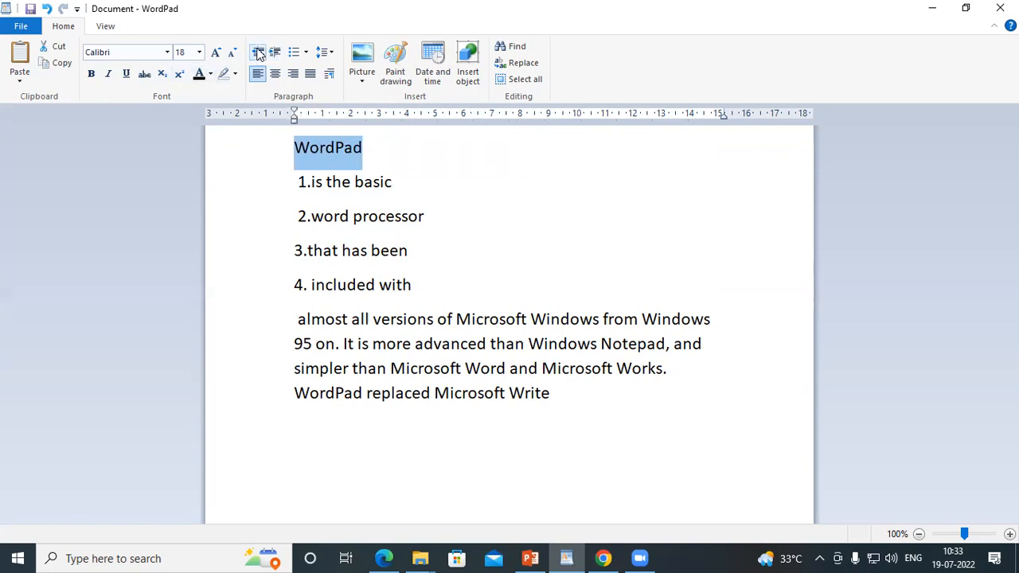
Increase the indent of the "WordPad" heading line from the left margin by nine levels.
{"action": "left_click", "coordinate": [275, 54]}
{"action": "left_click", "coordinate": [275, 53]}
{"action": "left_click", "coordinate": [275, 54]}
{"action": "left_click", "coordinate": [275, 54]}
{"action": "left_click", "coordinate": [275, 53]}
{"action": "left_click", "coordinate": [275, 54]}
{"action": "left_click", "coordinate": [275, 54]}
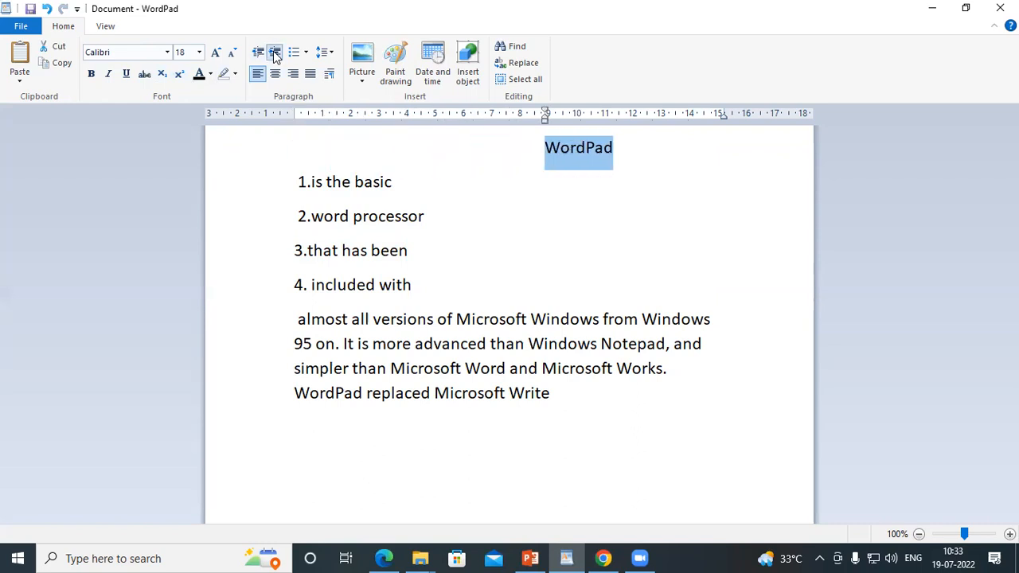
{"action": "left_click", "coordinate": [275, 53]}
{"action": "left_click", "coordinate": [275, 53]}
Decrease the indent of the "WordPad" heading line by nine levels to the left margin, and deselect it.
{"action": "left_click", "coordinate": [257, 52]}
{"action": "left_click", "coordinate": [258, 52]}
{"action": "left_click", "coordinate": [258, 52]}
{"action": "left_click", "coordinate": [258, 52]}
{"action": "left_click", "coordinate": [258, 52]}
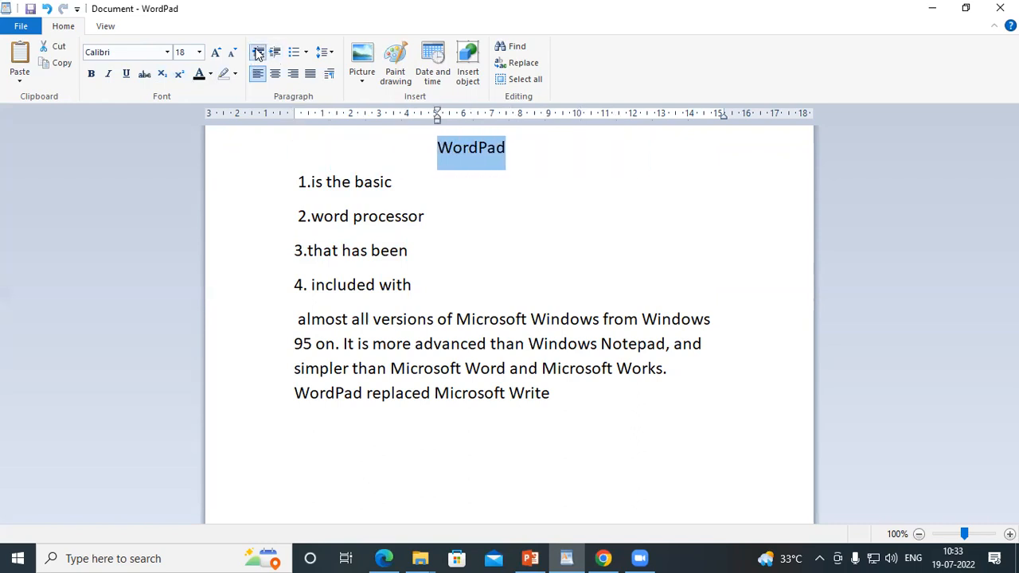
{"action": "left_click", "coordinate": [258, 52]}
{"action": "left_click", "coordinate": [258, 53]}
{"action": "left_click", "coordinate": [258, 53]}
{"action": "left_click", "coordinate": [258, 52]}
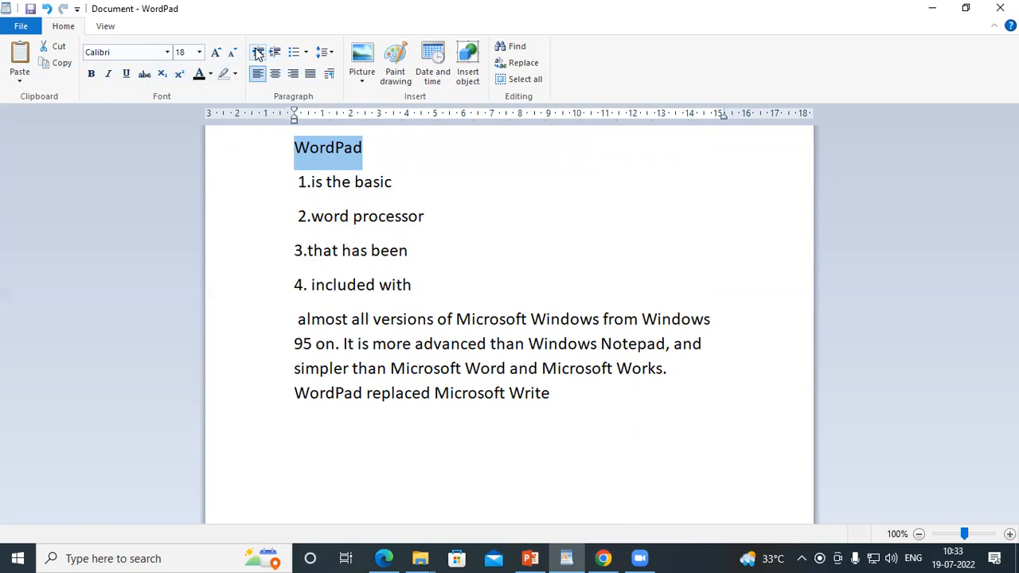
{"action": "left_click", "coordinate": [513, 287]}
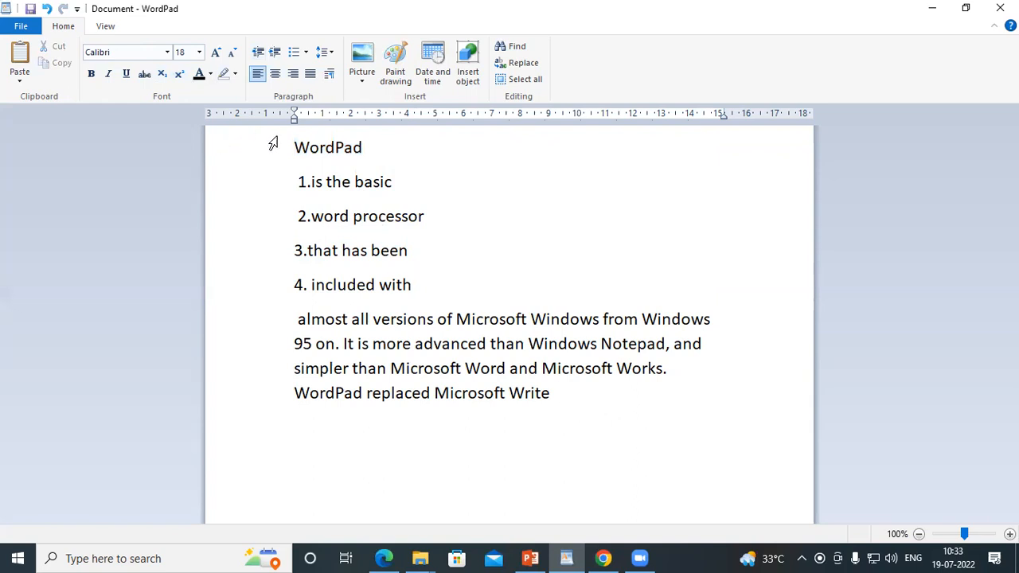
Insert about ten blank lines above the "WordPad" heading.
{"action": "left_click", "coordinate": [295, 147]}
{"action": "key", "text": "Return"}
{"action": "key", "text": "Return"}
{"action": "key", "text": "Return"}
{"action": "key", "text": "Return"}
{"action": "key", "text": "Return"}
{"action": "key", "text": "Return"}
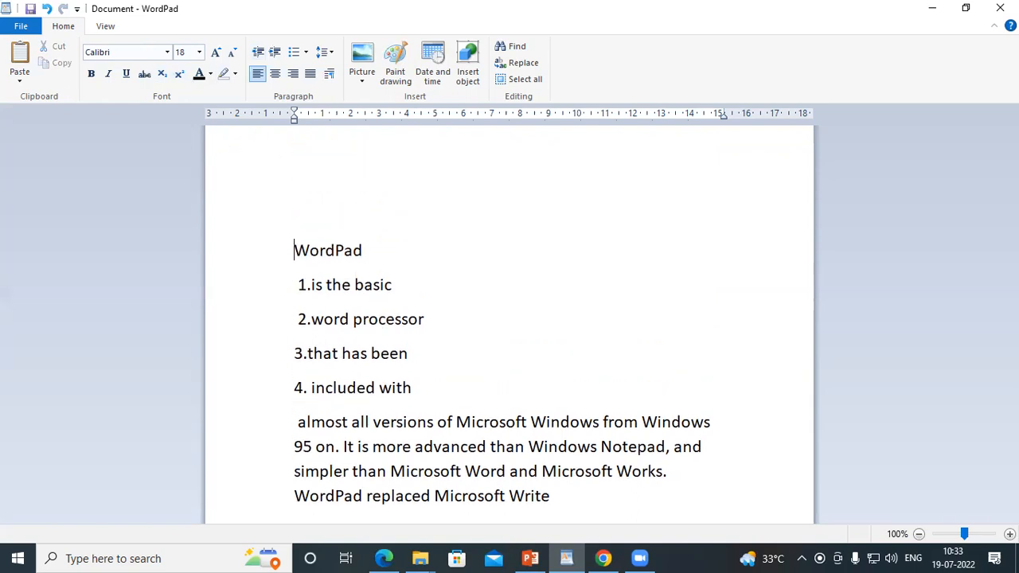
{"action": "key", "text": "Return"}
{"action": "key", "text": "Return"}
{"action": "key", "text": "Return"}
{"action": "key", "text": "Return"}
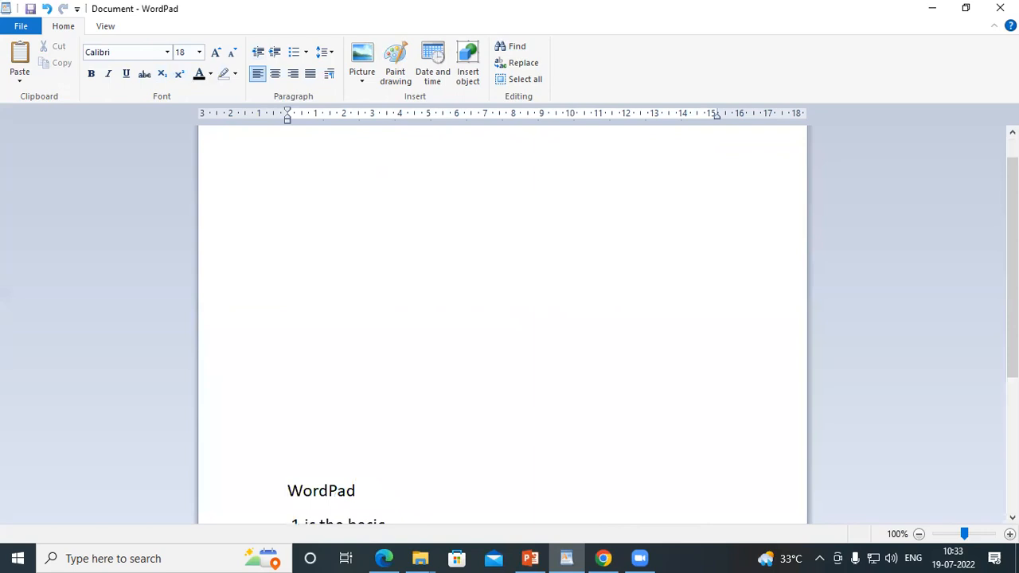
Enter the question "Q1.Full form of CPU?" in the blank space above the heading, and start a new line below it.
{"action": "left_click", "coordinate": [292, 198]}
{"action": "type", "text": "q1"}
{"action": "key", "text": "BackSpace"}
{"action": "key", "text": "BackSpace"}
{"action": "key", "text": "Caps_Lock"}
{"action": "type", "text": "1"}
{"action": "key", "text": "BackSpace"}
{"action": "type", "text": "Q1."}
{"action": "type", "text": "f"}
{"action": "key", "text": "BackSpace"}
{"action": "key", "text": "Caps_Lock"}
{"action": "type", "text": "Full fo"}
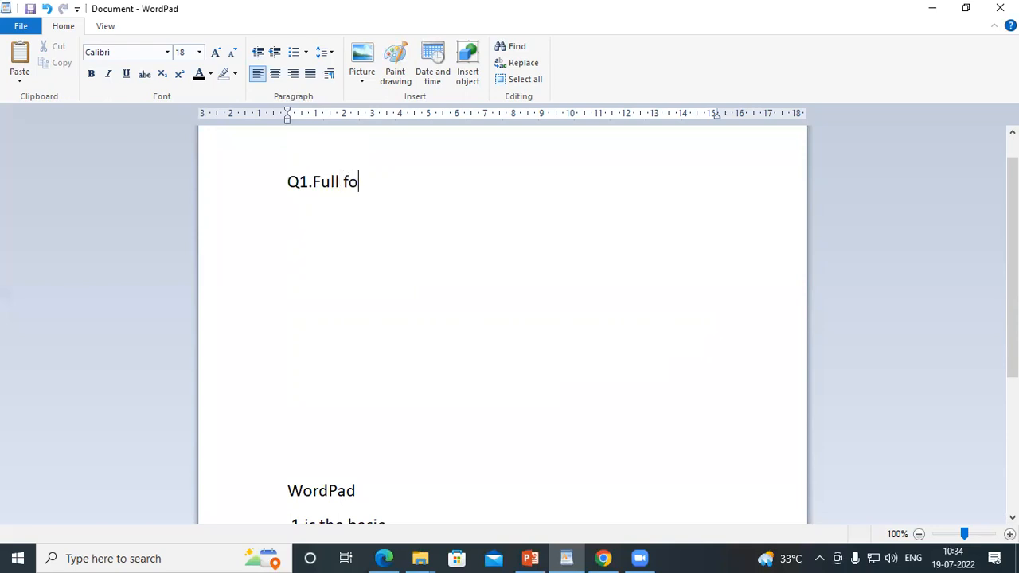
{"action": "type", "text": "rm of Cpu"}
{"action": "key", "text": "BackSpace"}
{"action": "key", "text": "BackSpace"}
{"action": "type", "text": "PU"}
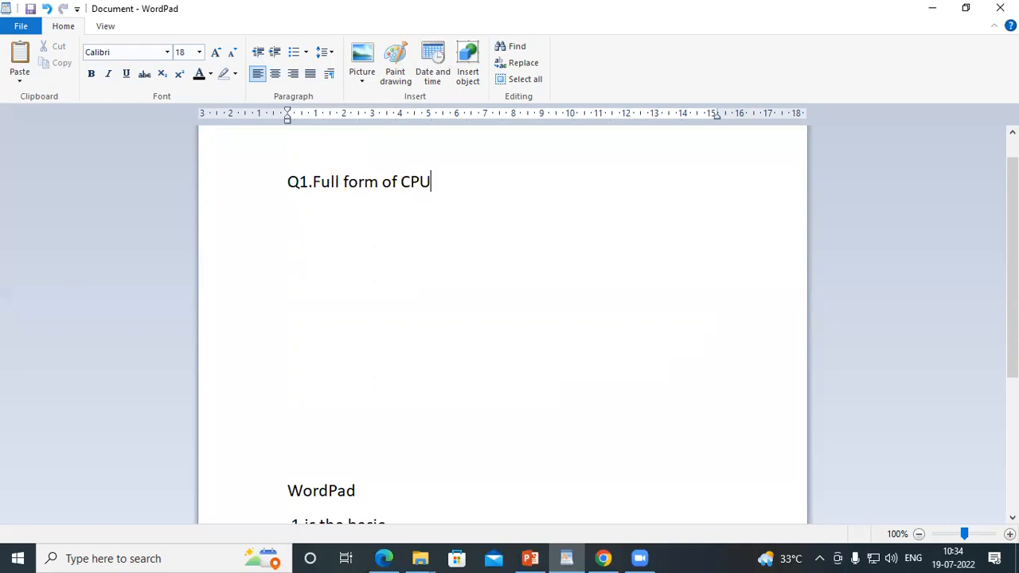
{"action": "type", "text": "?"}
{"action": "key", "text": "Return"}
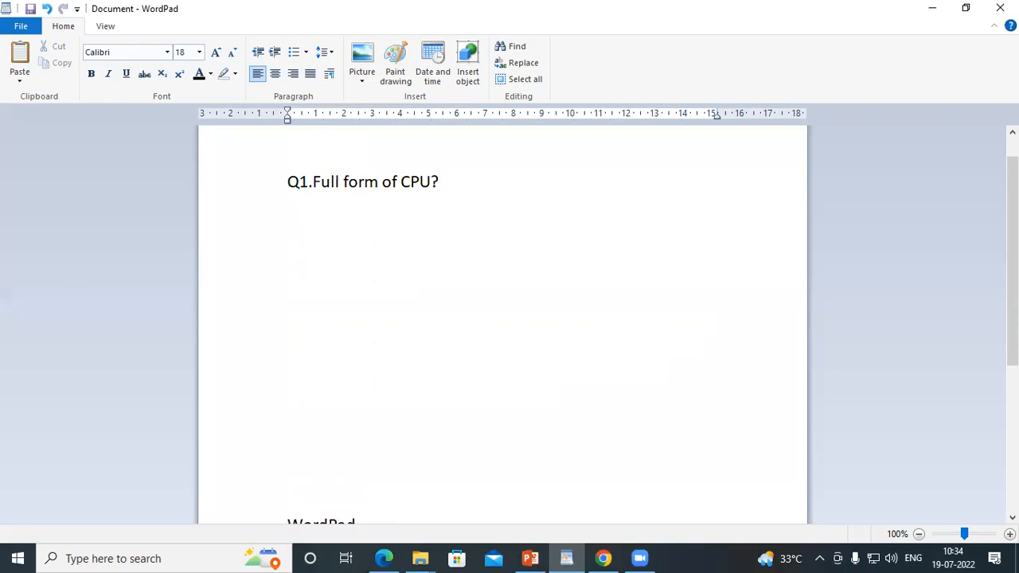
Enter the answer options "Central Processing Unit" and "Control Processing Unit" on separate lines below the question.
{"action": "type", "text": "Central Processi"}
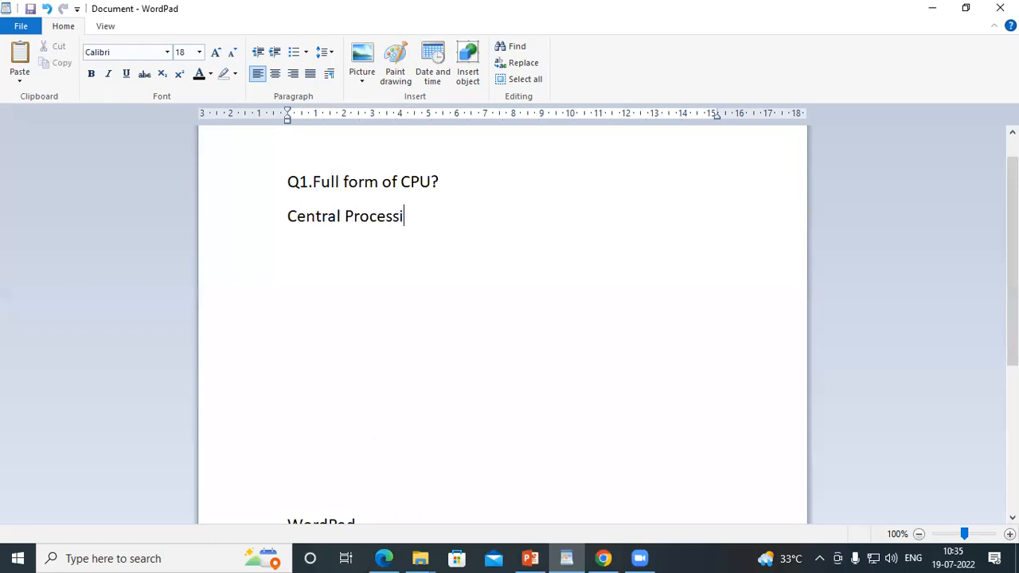
{"action": "type", "text": "ng Unit"}
{"action": "key", "text": "Return"}
{"action": "type", "text": "C"}
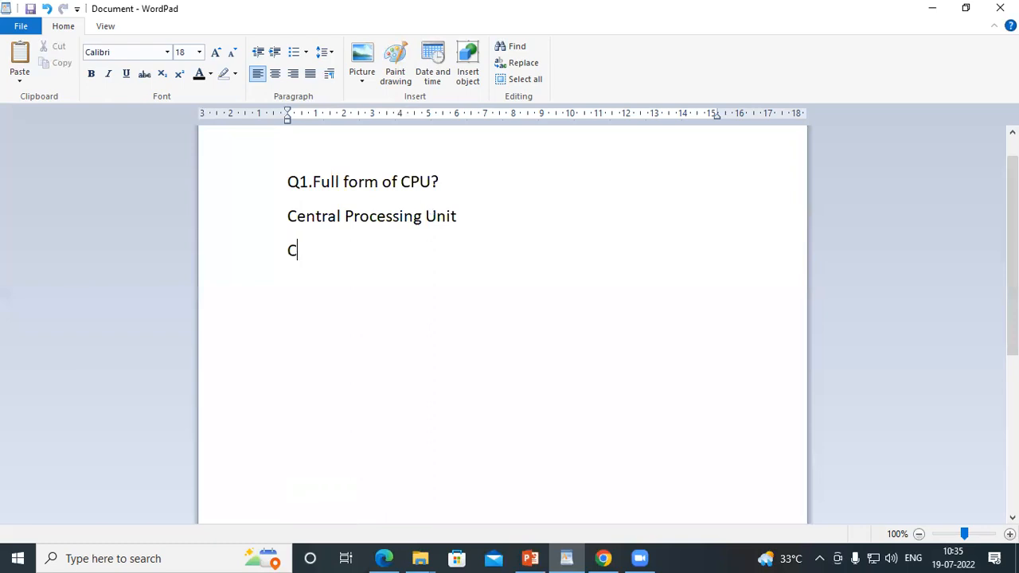
{"action": "type", "text": "ontrol Pro"}
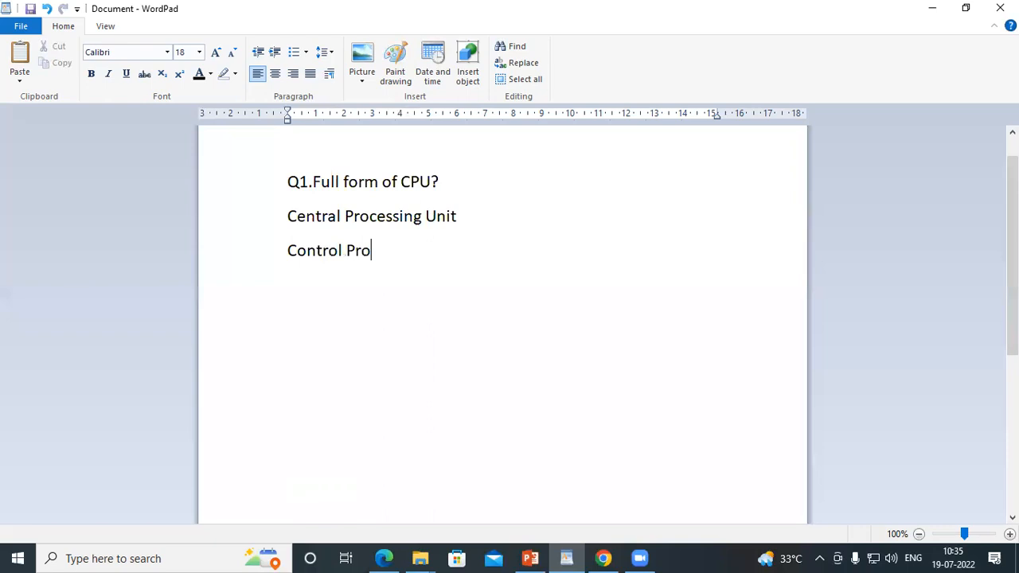
{"action": "type", "text": "cessing Unit"}
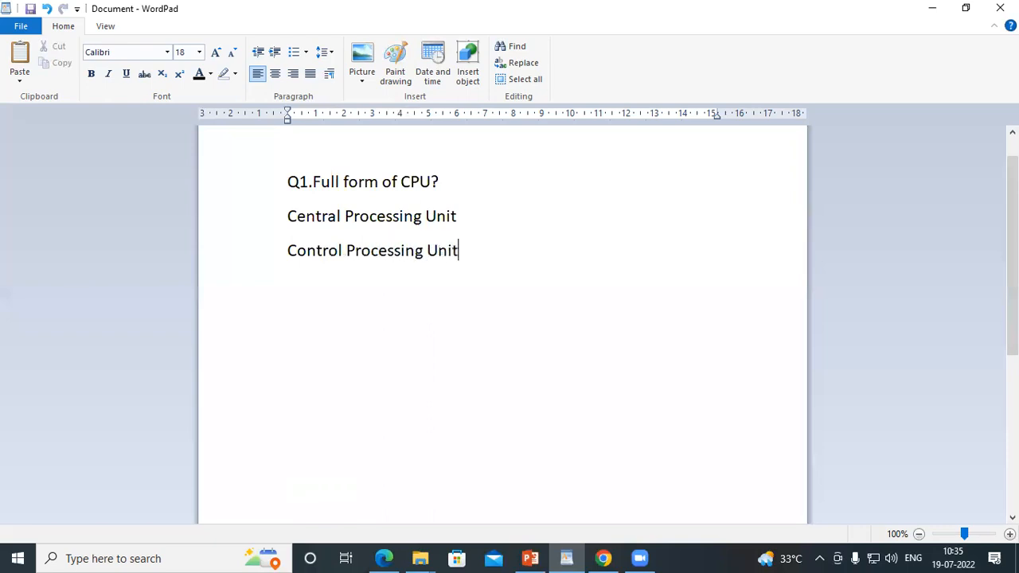
{"action": "key", "text": "Return"}
Add the answer options "Central Program Unit" and "Central Pro Unit" on separate lines.
{"action": "type", "text": "Central Programm"}
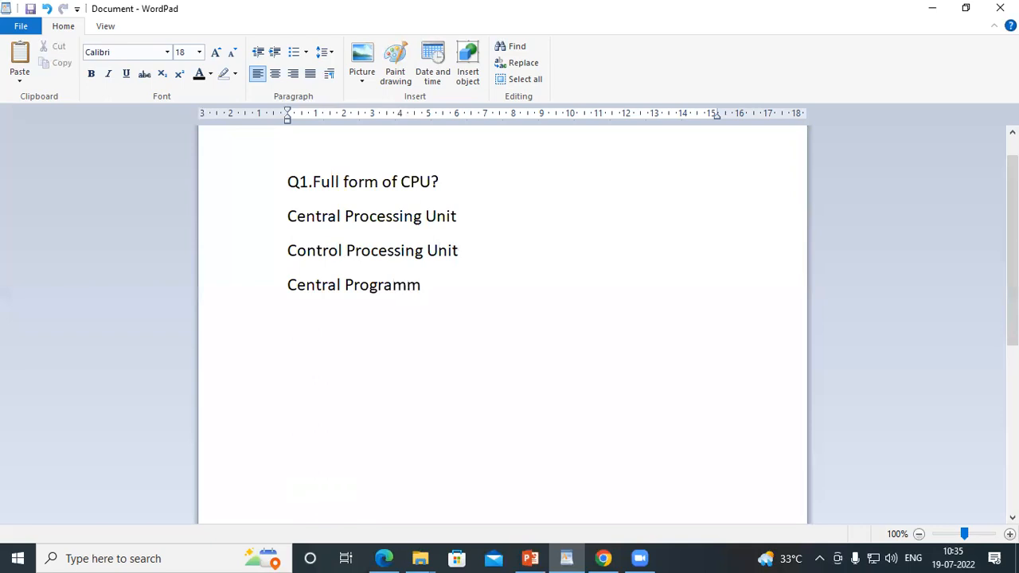
{"action": "key", "text": "BackSpace"}
{"action": "key", "text": "BackSpace"}
{"action": "key", "text": "BackSpace"}
{"action": "type", "text": "am Unit"}
{"action": "key", "text": "Return"}
{"action": "type", "text": "Centrl"}
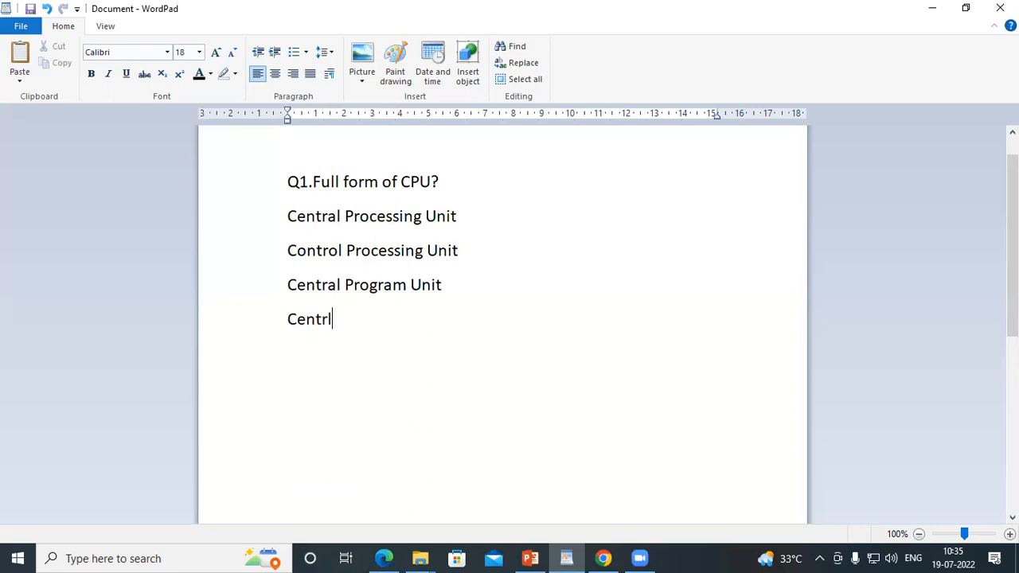
{"action": "key", "text": "BackSpace"}
{"action": "type", "text": "al p"}
{"action": "key", "text": "BackSpace"}
{"action": "type", "text": "Pro Unit"}
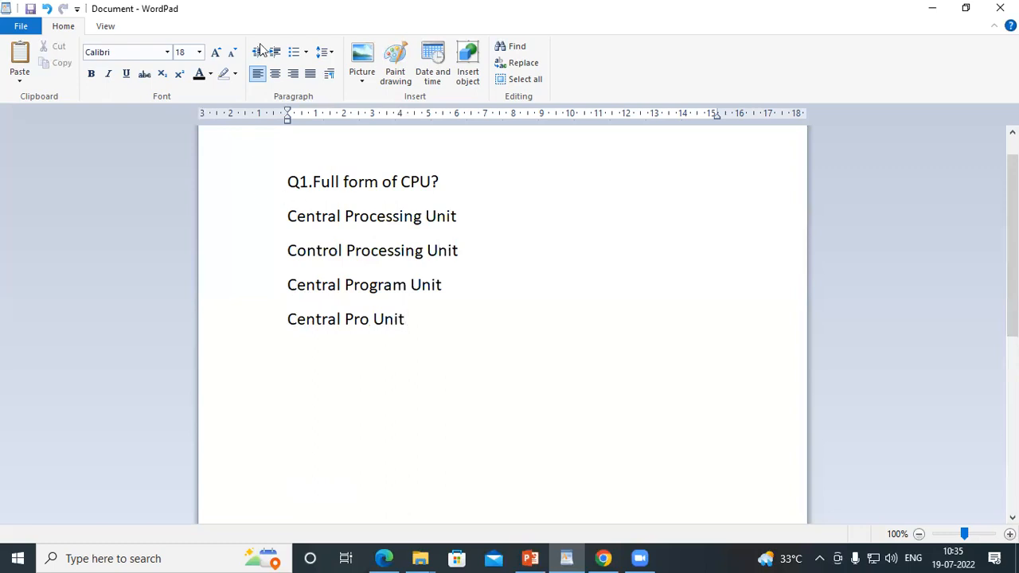
Number the first two answer options manually with "1." and "2." in front of their text.
{"action": "left_click_drag", "start_coordinate": [289, 181], "coordinate": [453, 179]}
{"action": "left_click", "coordinate": [421, 284]}
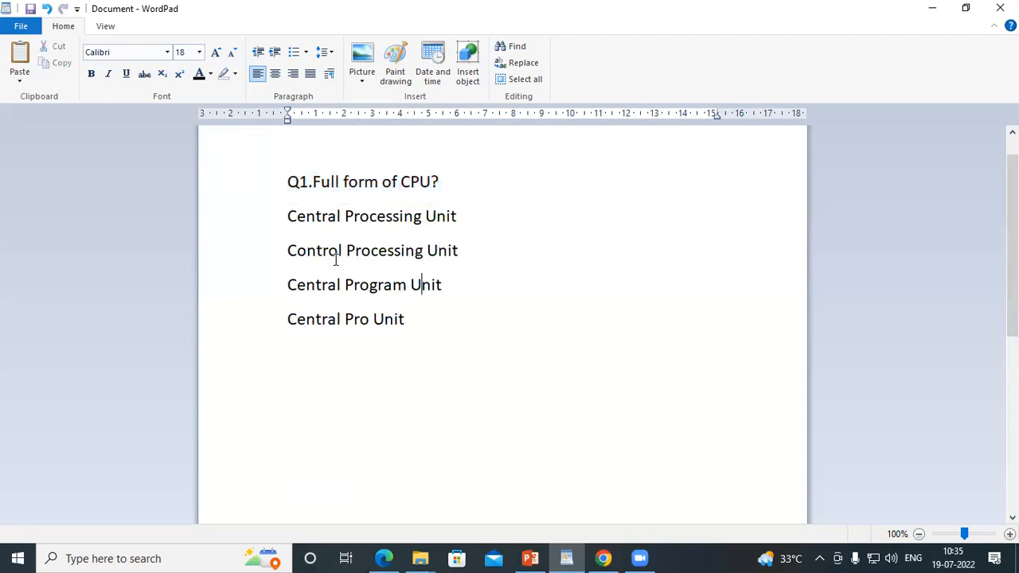
{"action": "left_click", "coordinate": [288, 215]}
{"action": "type", "text": "1"}
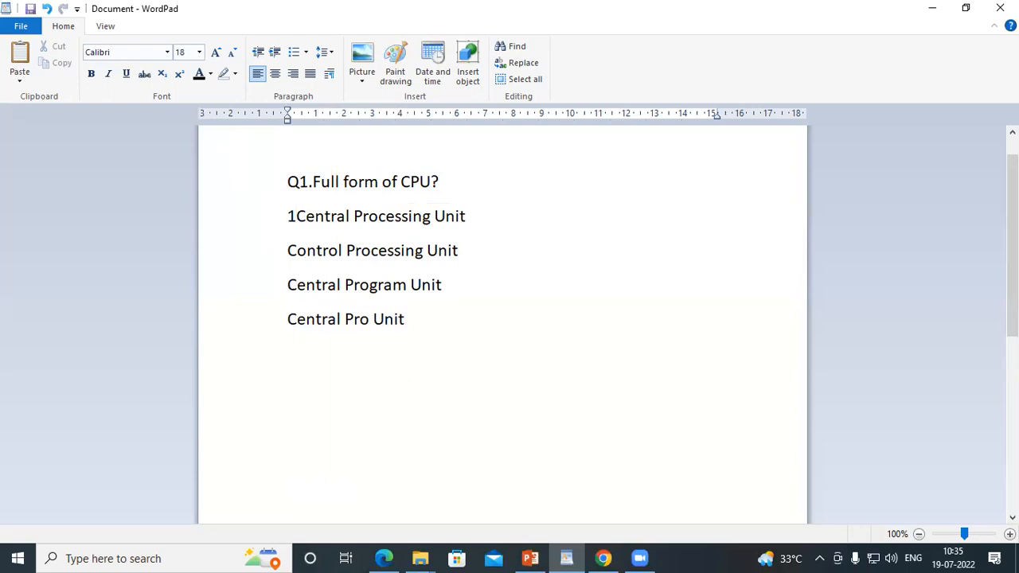
{"action": "type", "text": "."}
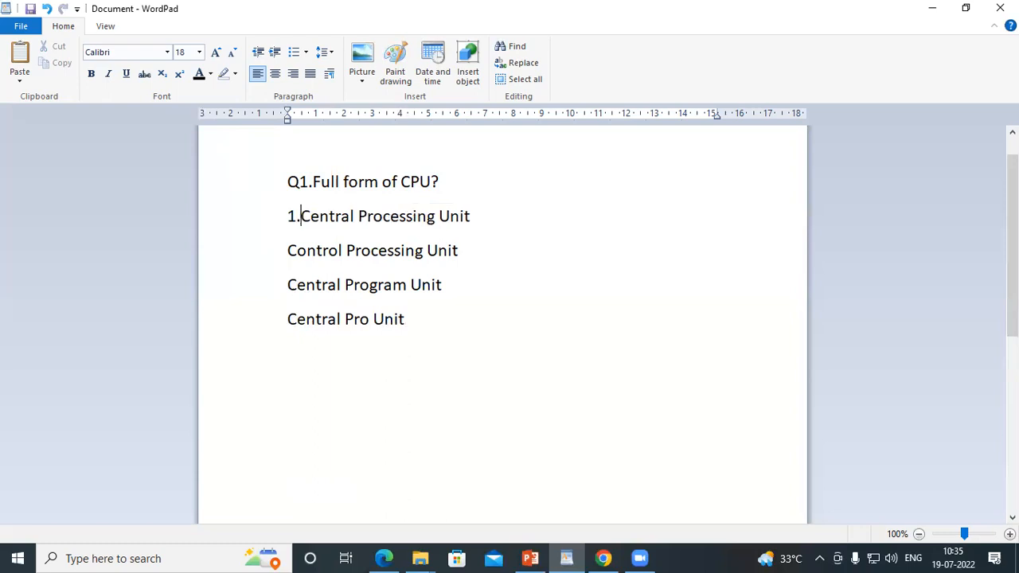
{"action": "left_click", "coordinate": [289, 250]}
{"action": "type", "text": "2."}
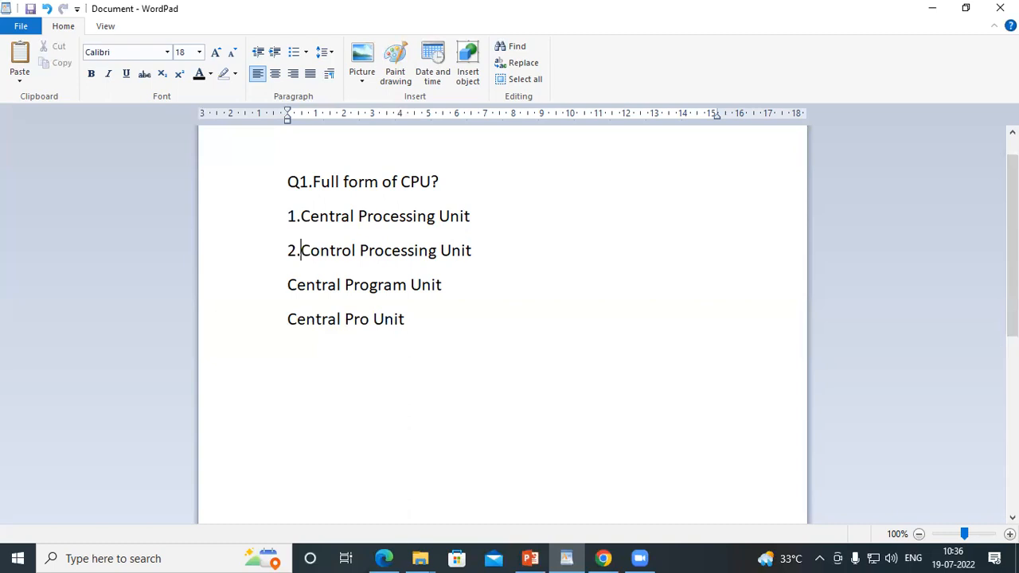
Delete the manually entered "2." and "1." from the first two answer options.
{"action": "key", "text": "BackSpace"}
{"action": "key", "text": "BackSpace"}
{"action": "key", "text": "Up"}
{"action": "key", "text": "Delete"}
{"action": "key", "text": "Delete"}
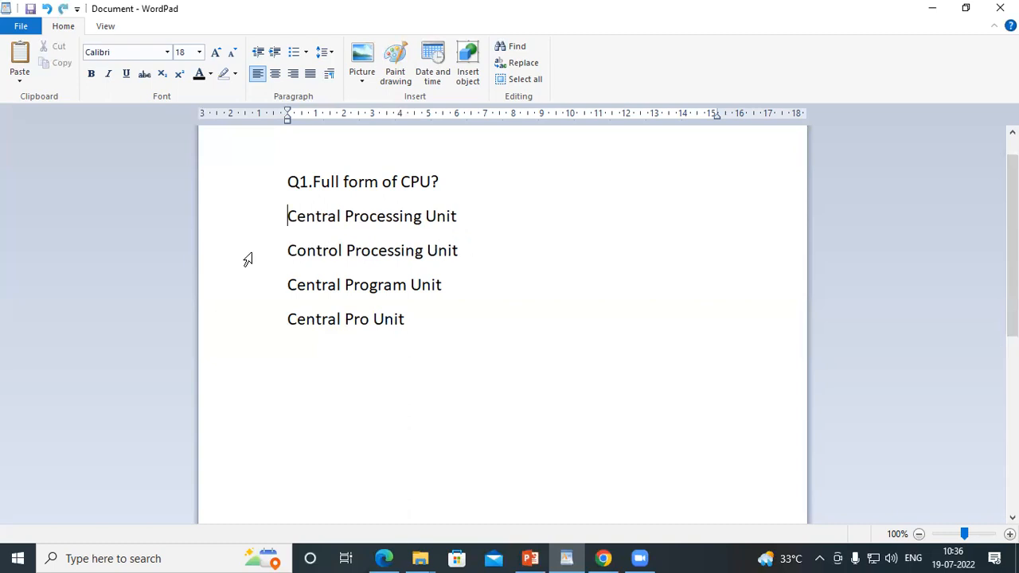
Format the four answer options as a numbered list in the 1. 2. 3. style.
{"action": "left_click_drag", "start_coordinate": [287, 216], "coordinate": [401, 320]}
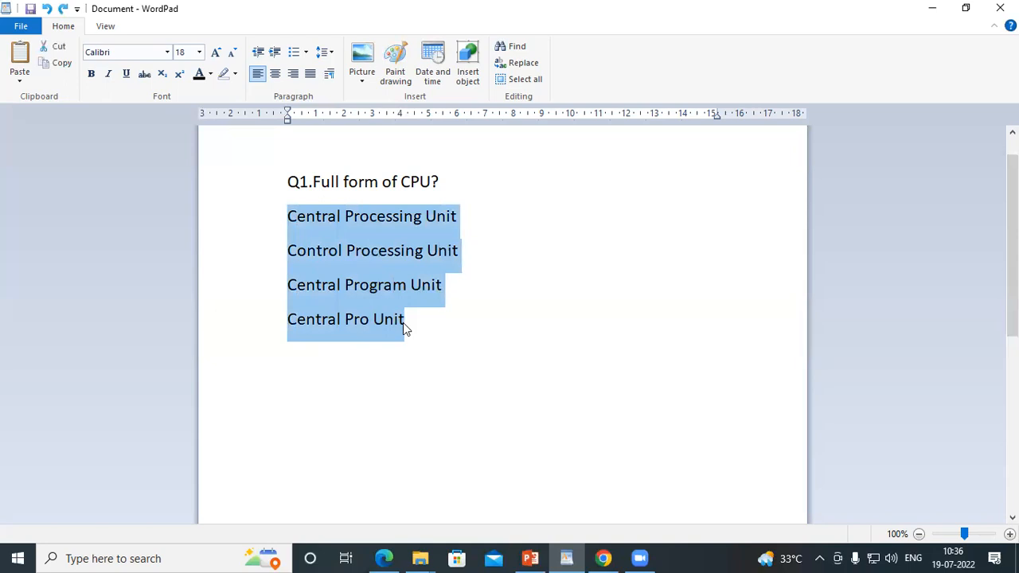
{"action": "left_click", "coordinate": [307, 52]}
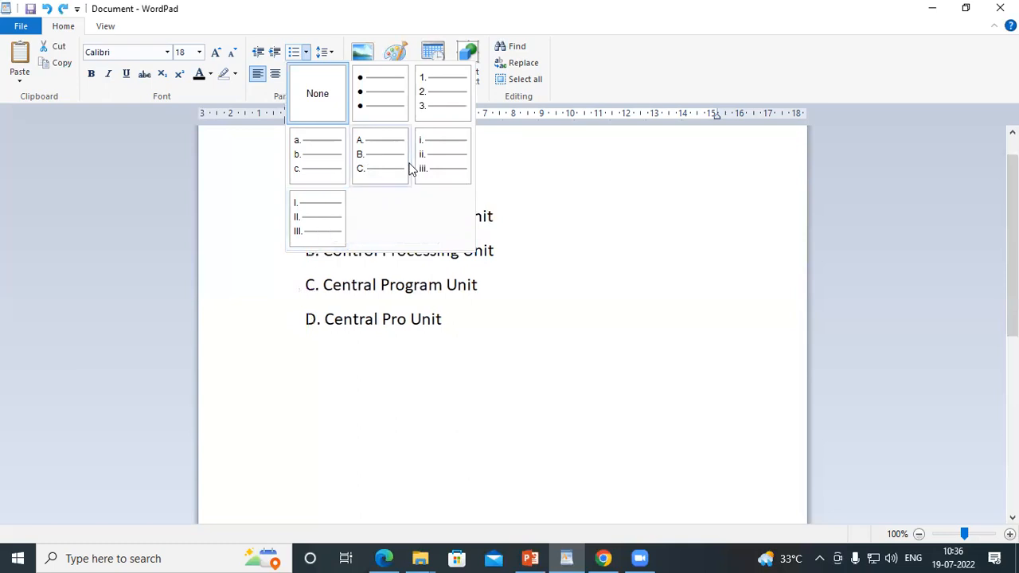
{"action": "left_click", "coordinate": [423, 95]}
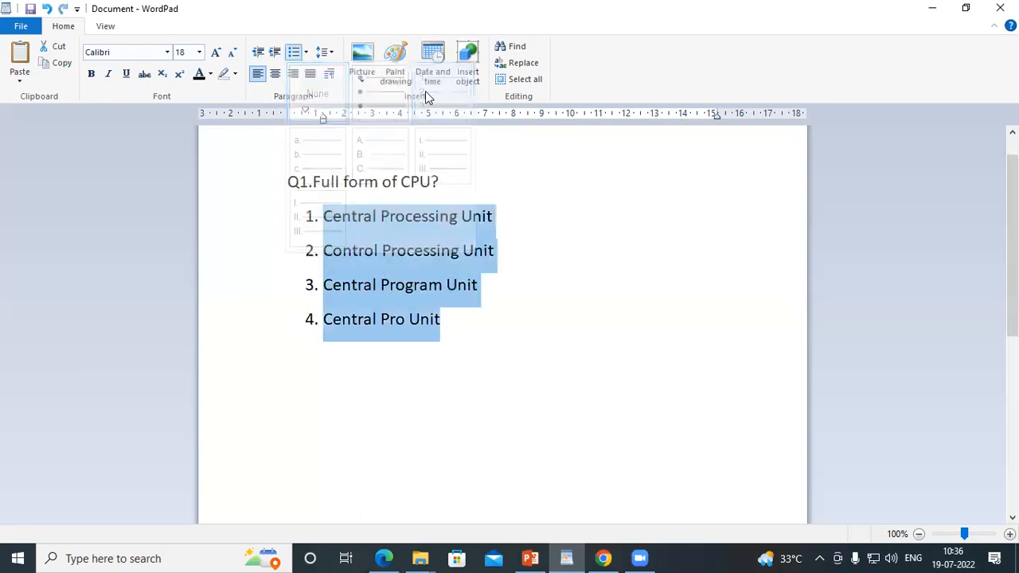
{"action": "left_click", "coordinate": [458, 324]}
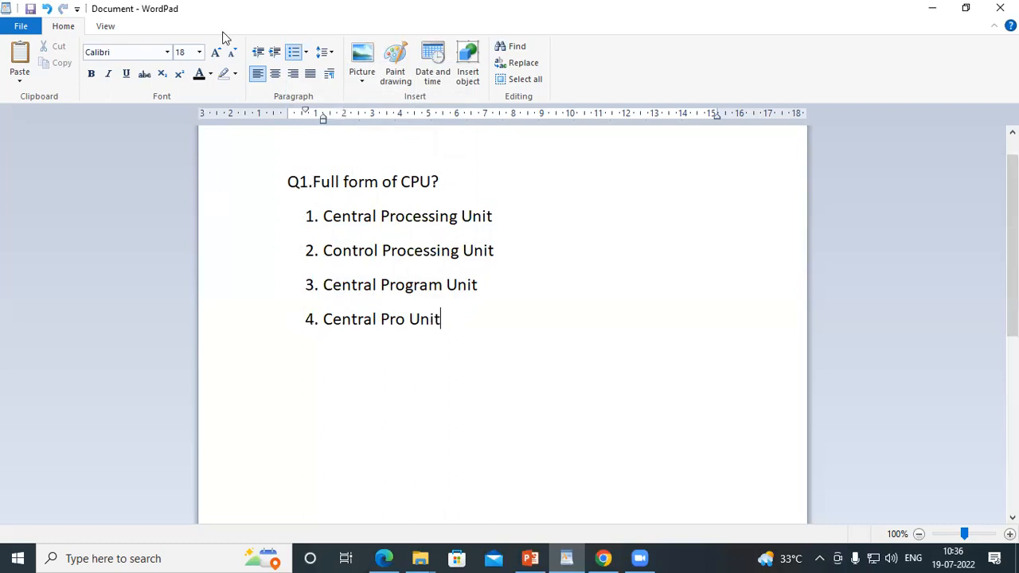
Undo the list numbering of the four answer options.
{"action": "left_click", "coordinate": [307, 53]}
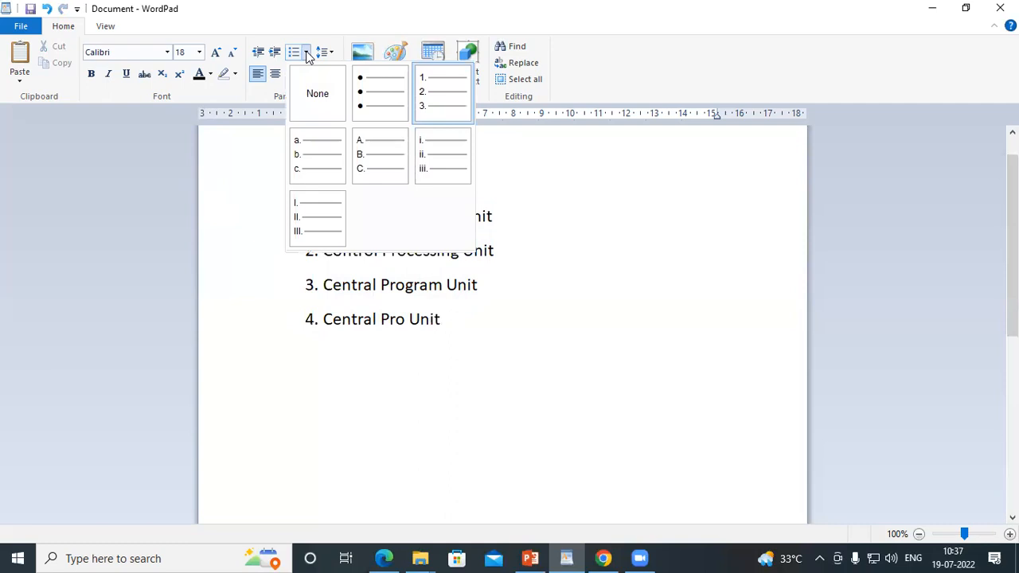
{"action": "left_click", "coordinate": [447, 343]}
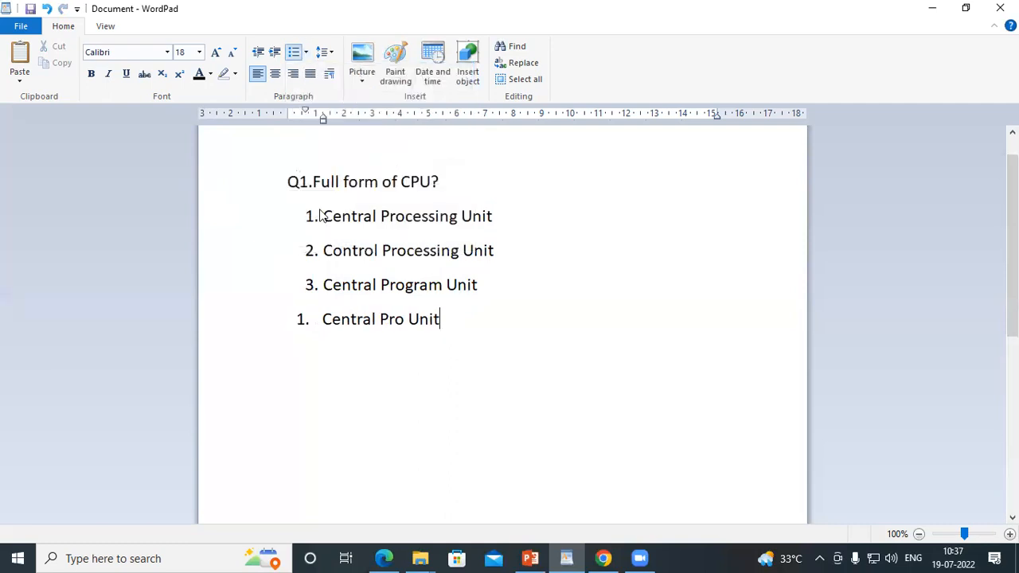
{"action": "key", "text": "ctrl+z"}
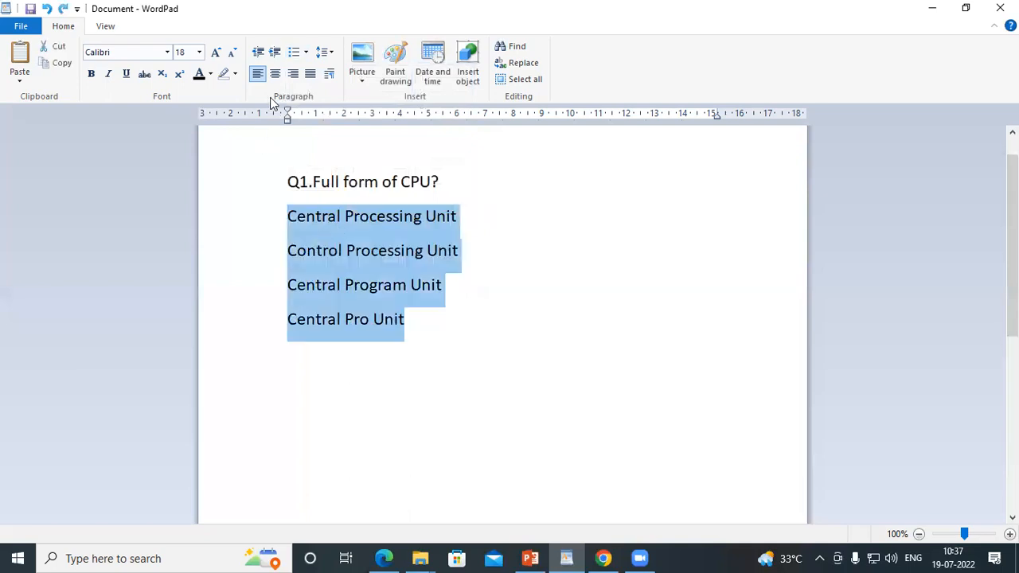
Format the four answer options as a numbered list in the 1. 2. 3. style again.
{"action": "left_click", "coordinate": [306, 52]}
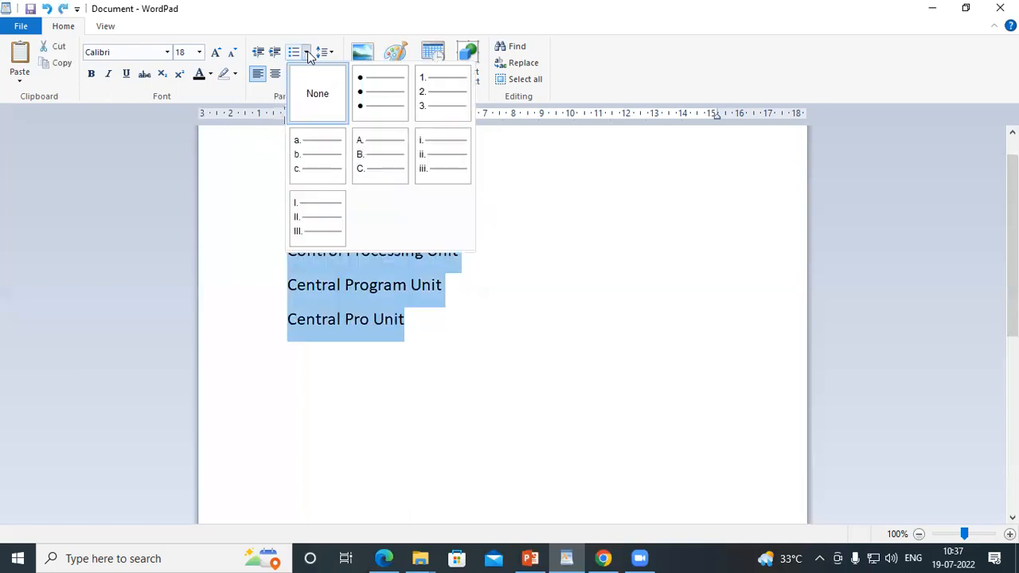
{"action": "left_click", "coordinate": [423, 101]}
{"action": "left_click", "coordinate": [421, 359]}
{"action": "left_click", "coordinate": [324, 226]}
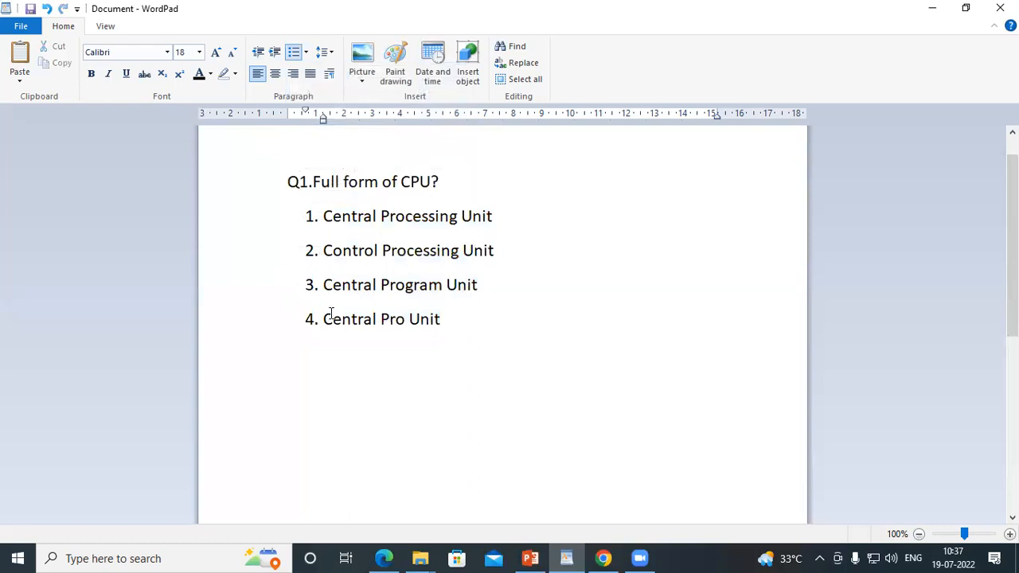
Change the list style of the four answer options to capital letters, A. B. C.
{"action": "left_click_drag", "start_coordinate": [323, 215], "coordinate": [457, 331]}
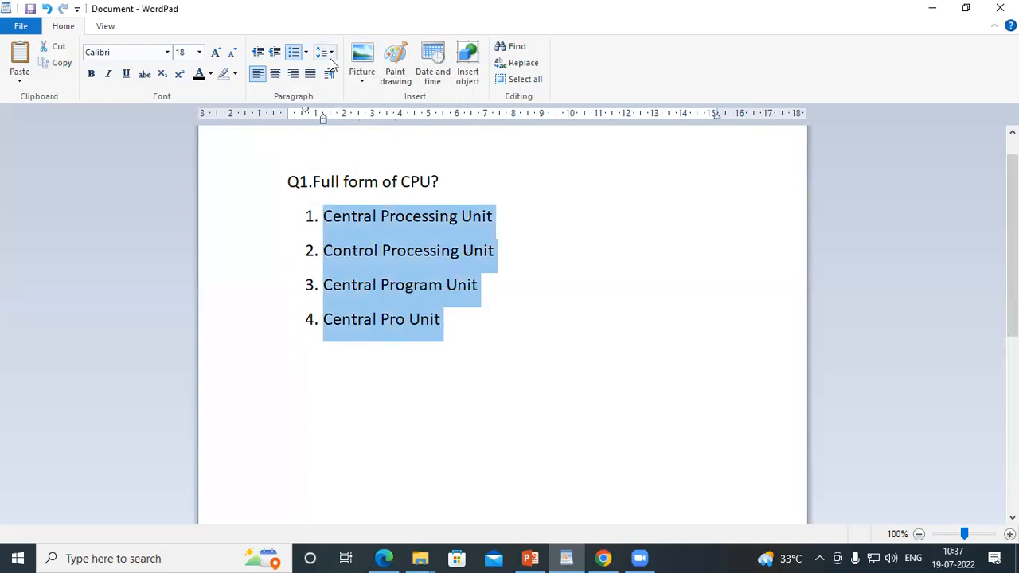
{"action": "left_click", "coordinate": [306, 53]}
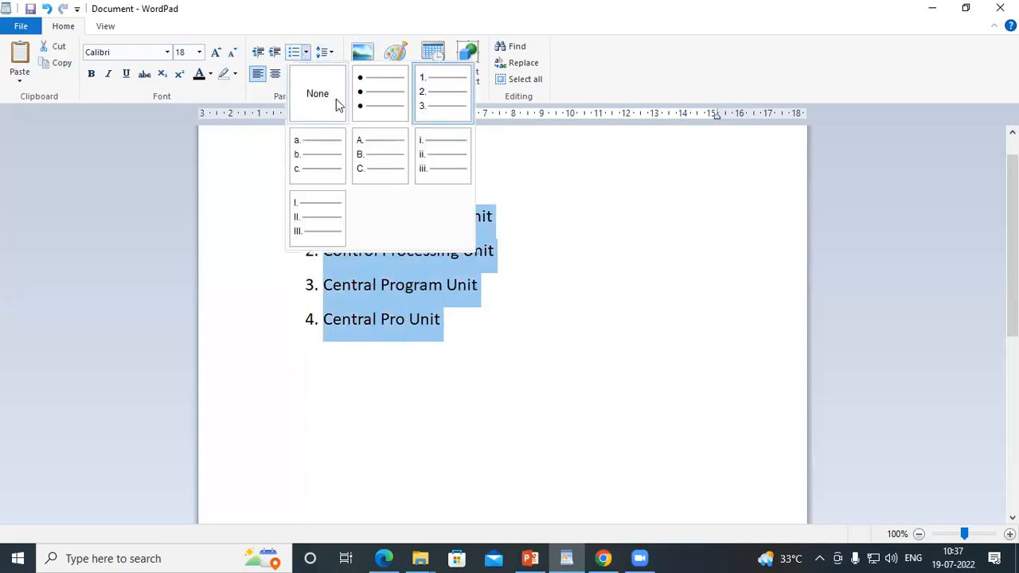
{"action": "left_click", "coordinate": [373, 155]}
{"action": "left_click", "coordinate": [451, 328]}
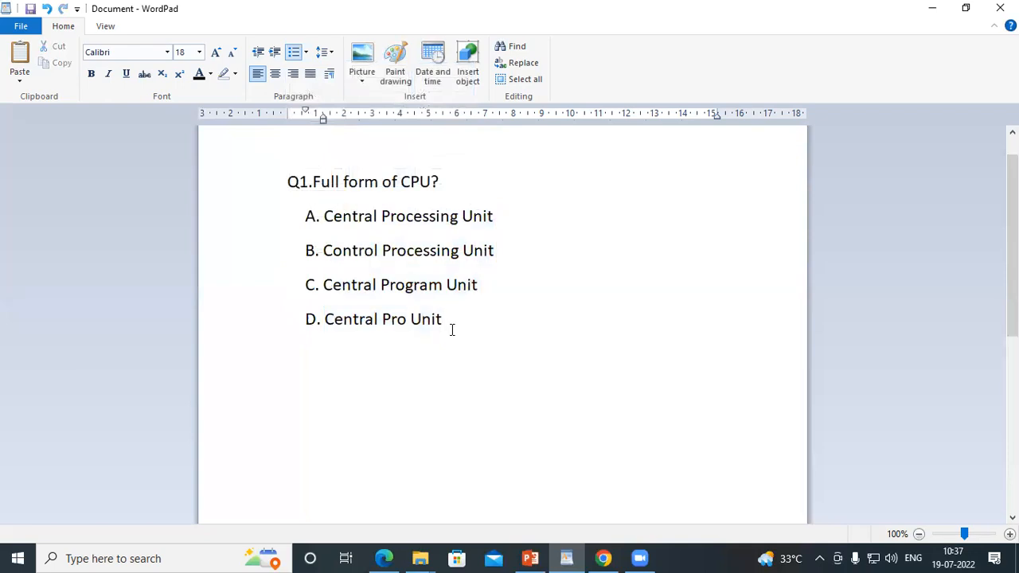
Add five filler items "sddg", "dgdg", "gfg", "fgf" and "fg" to the lettered list below option D.
{"action": "key", "text": "Return"}
{"action": "type", "text": "sddg"}
{"action": "key", "text": "Return"}
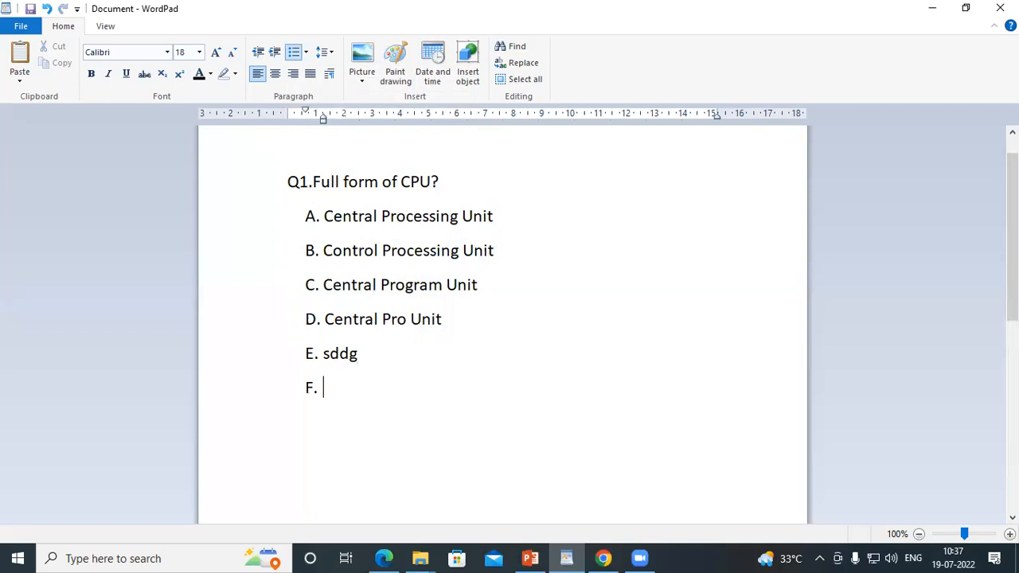
{"action": "type", "text": "dgdg"}
{"action": "key", "text": "Return"}
{"action": "type", "text": "gfg"}
{"action": "key", "text": "Return"}
{"action": "type", "text": "fgf"}
{"action": "key", "text": "Return"}
{"action": "type", "text": "fg"}
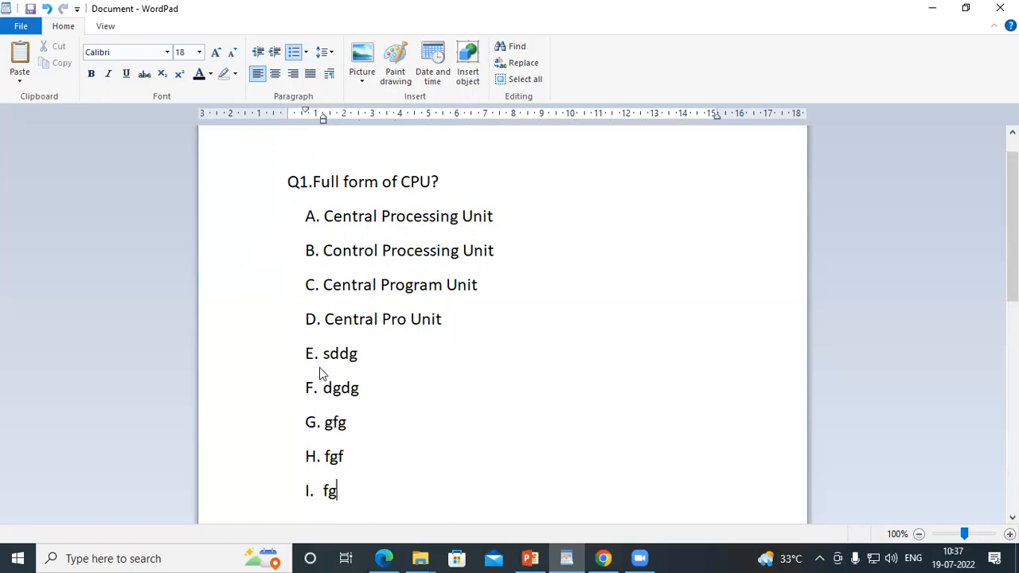
Insert an empty list item after "Central Pro Unit" and remove it again.
{"action": "left_click", "coordinate": [460, 319]}
{"action": "key", "text": "Return"}
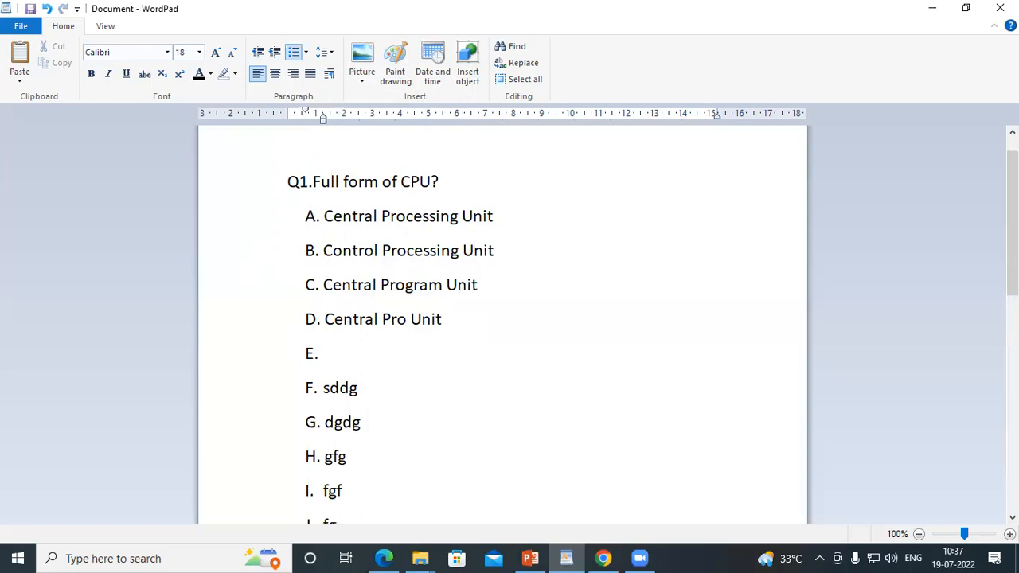
{"action": "key", "text": "BackSpace"}
{"action": "key", "text": "BackSpace"}
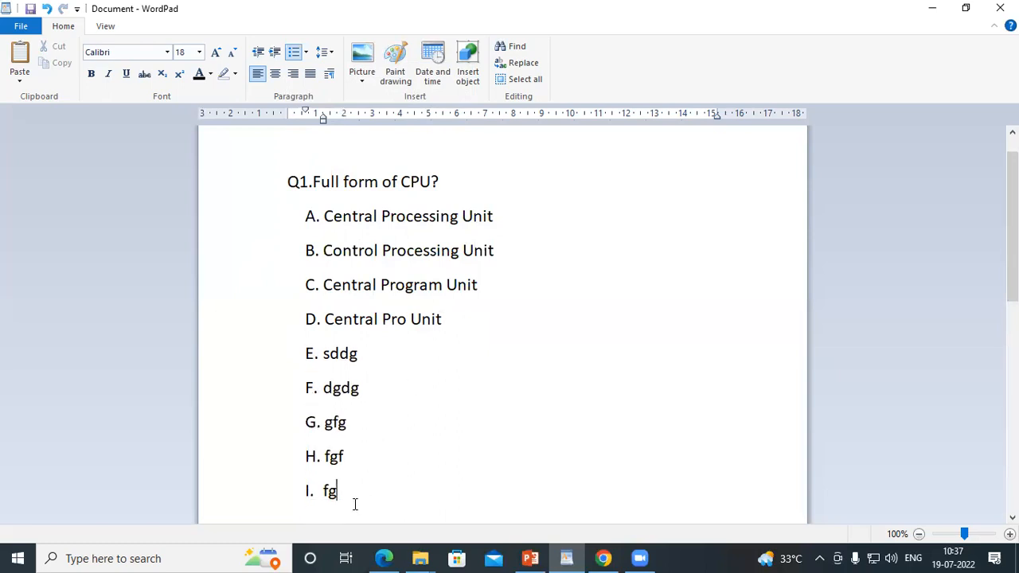
Delete the five filler items and the empty line below option D.
{"action": "left_click_drag", "start_coordinate": [336, 490], "coordinate": [320, 362]}
{"action": "key", "text": "BackSpace"}
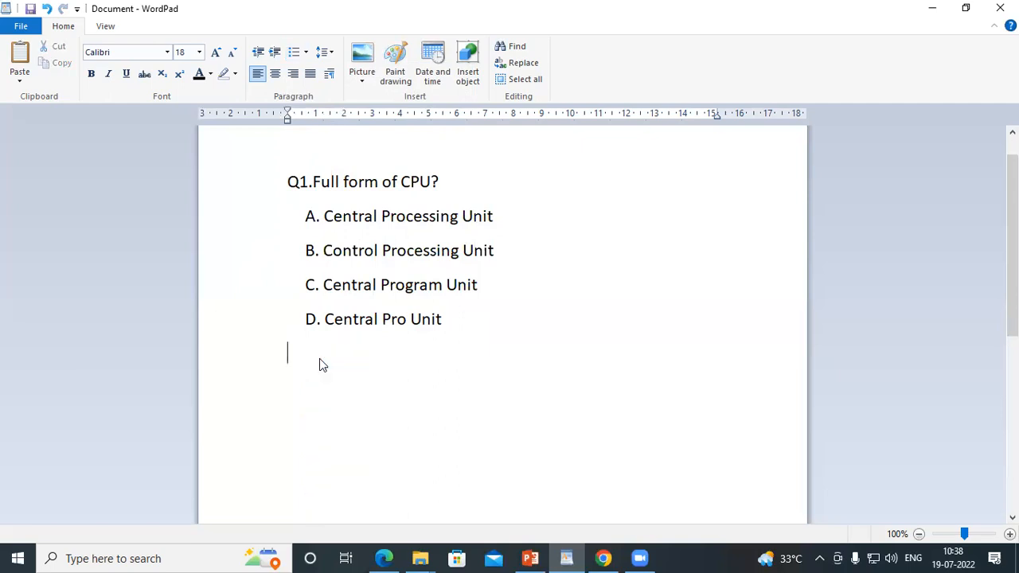
{"action": "key", "text": "BackSpace"}
Add the second question "Q2.Full form of Ram" as an unlettered line below option D.
{"action": "key", "text": "Return"}
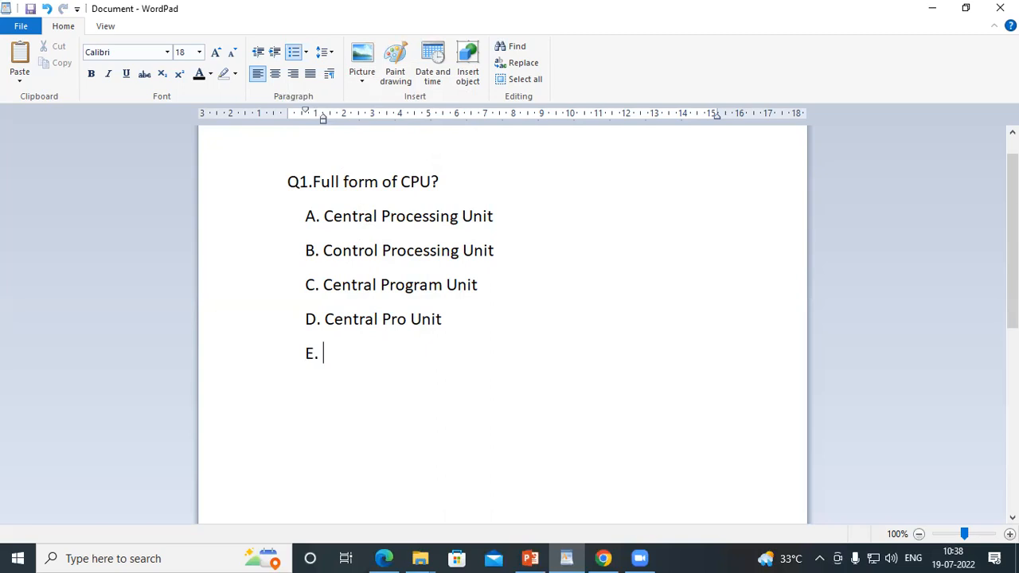
{"action": "key", "text": "BackSpace"}
{"action": "type", "text": "q2"}
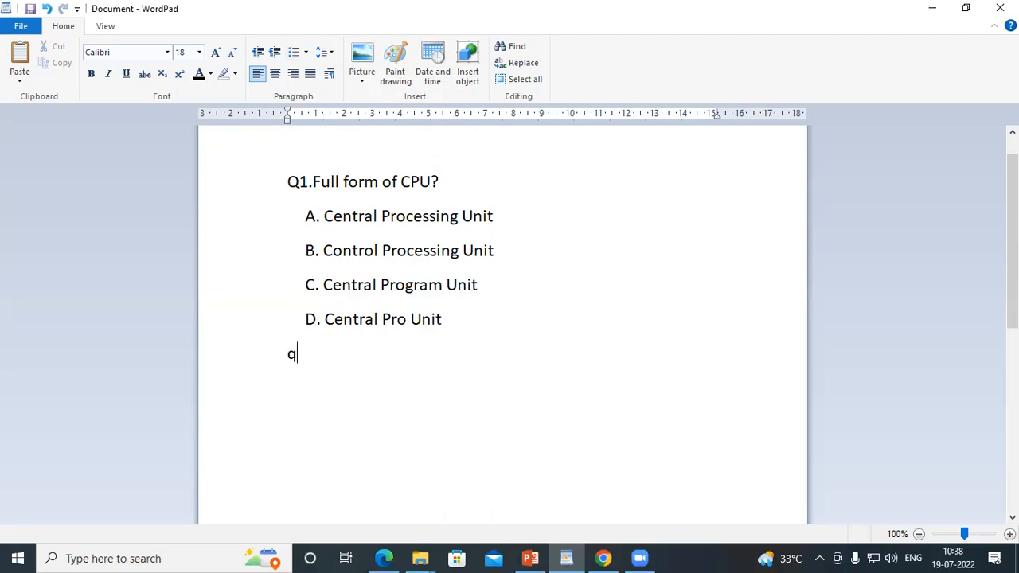
{"action": "key", "text": "BackSpace"}
{"action": "key", "text": "BackSpace"}
{"action": "key", "text": "Caps_Lock"}
{"action": "type", "text": "Q2.fU"}
{"action": "key", "text": "BackSpace"}
{"action": "type", "text": "U"}
{"action": "key", "text": "BackSpace"}
{"action": "key", "text": "BackSpace"}
{"action": "key", "text": "Caps_Lock"}
{"action": "type", "text": "FUl"}
{"action": "key", "text": "BackSpace"}
{"action": "key", "text": "BackSpace"}
{"action": "type", "text": "ull for"}
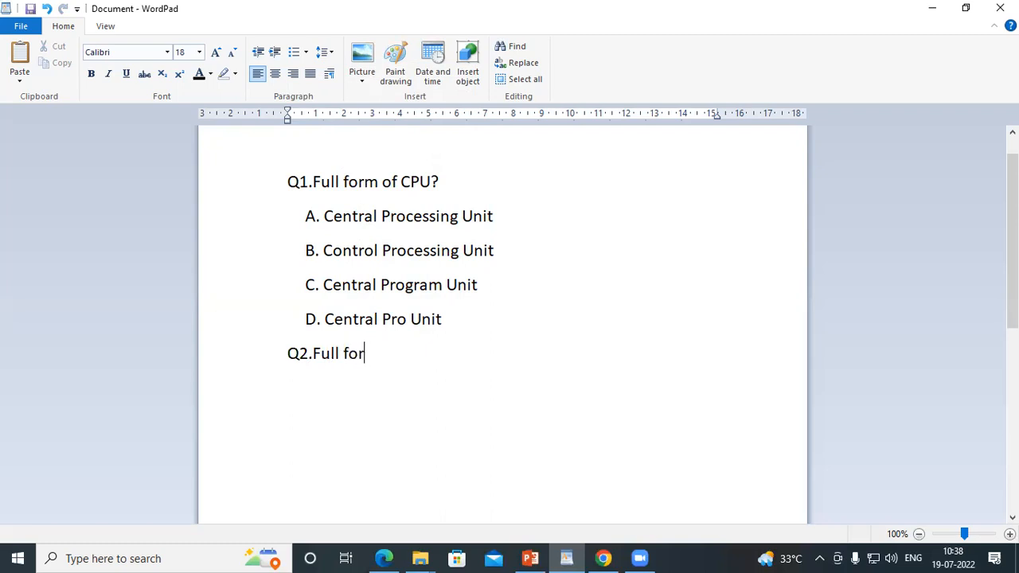
{"action": "type", "text": "m of Ram"}
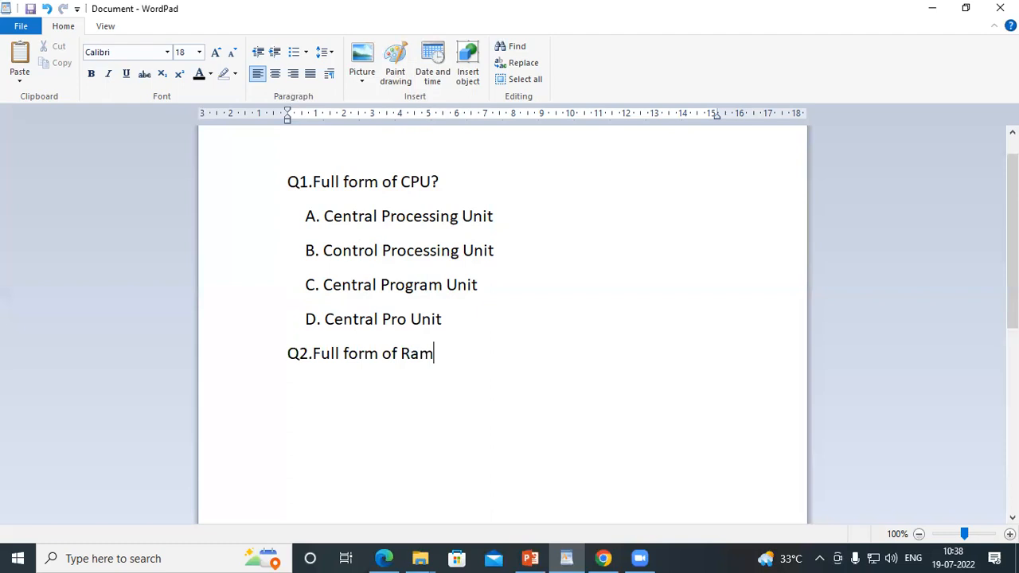
{"action": "left_click", "coordinate": [307, 52]}
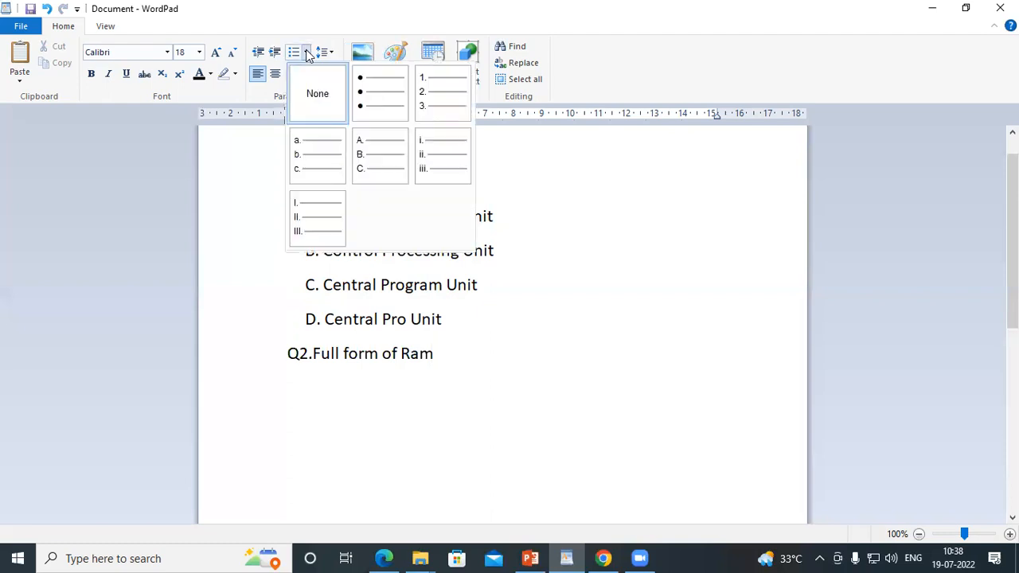
{"action": "left_click", "coordinate": [450, 371]}
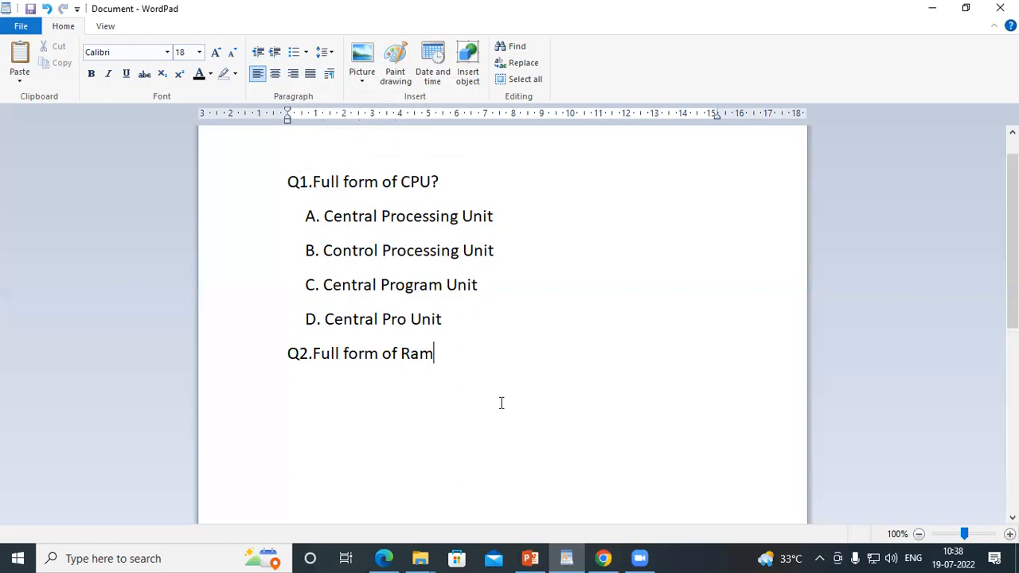
{"action": "scroll", "coordinate": [430, 423], "scroll_direction": "down", "scroll_amount": 5}
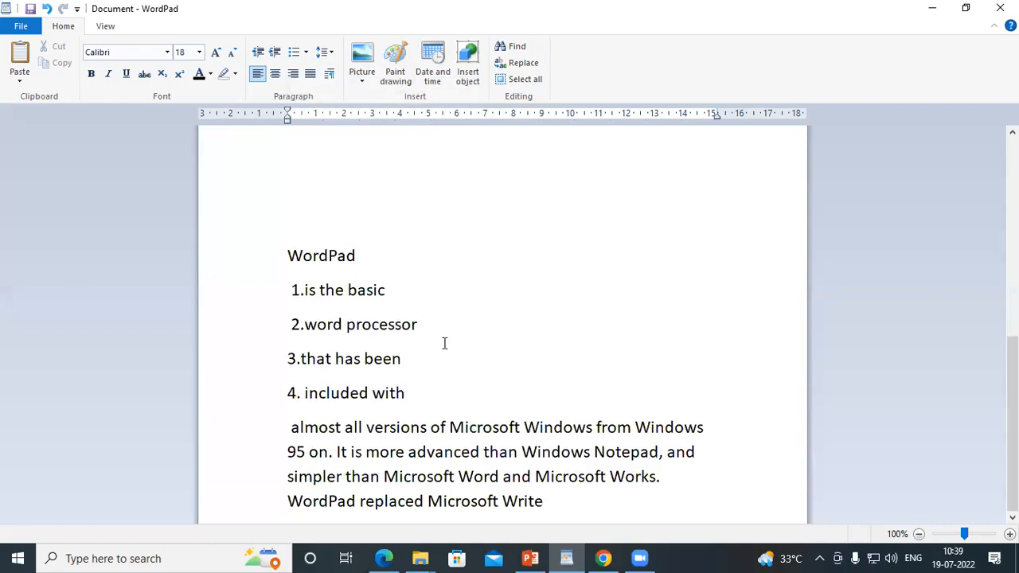
Open a new WordPad document and enter the sample paragraph from "WordPad is the basic word processor" through "WordPad replaced Microsoft Write".
{"action": "key", "text": "super+r"}
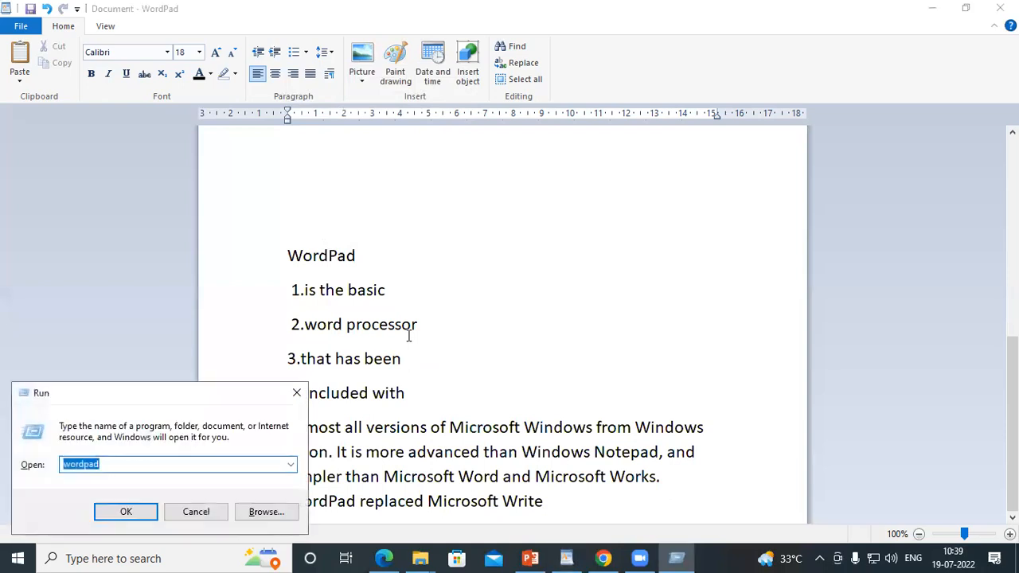
{"action": "key", "text": "Return"}
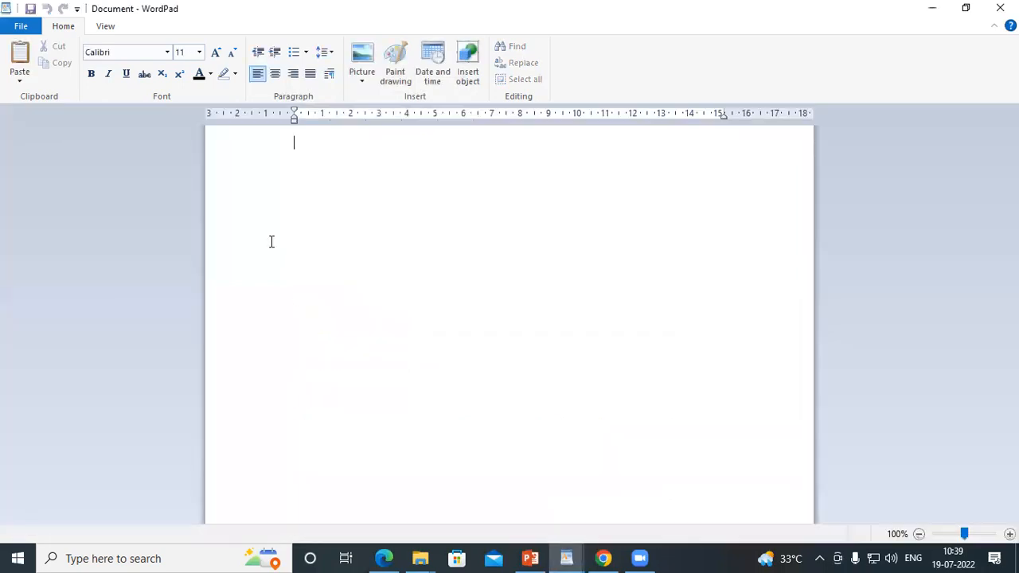
{"action": "type", "text": "WordPad is the basic word processor that has been included with almost all versions of Microsoft Windows from Windows 95 on. It is more advanced than Windows Notepad, and simpler than Microsoft Word and Microsoft Works. WordPad replaced Microsoft Write"}
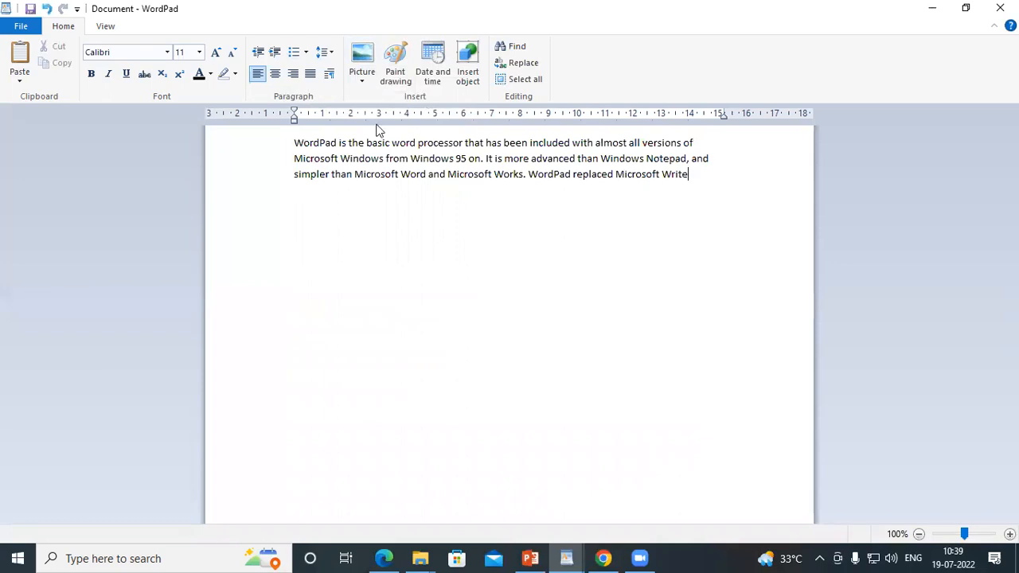
Copy the sample paragraph, end it with a period, and paste four copies below it.
{"action": "left_click_drag", "start_coordinate": [295, 142], "coordinate": [742, 219]}
{"action": "key", "text": "ctrl+c"}
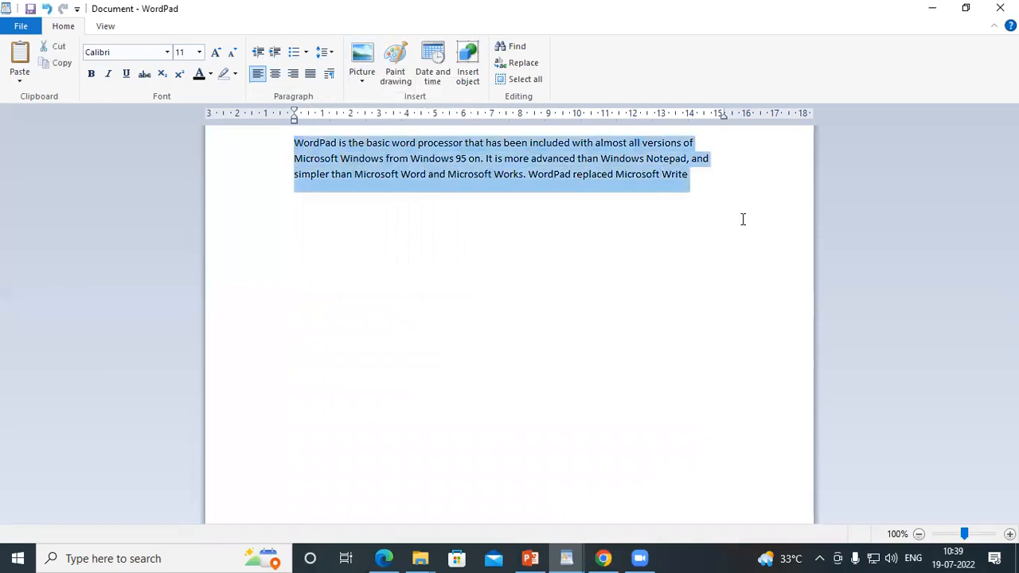
{"action": "left_click", "coordinate": [343, 208]}
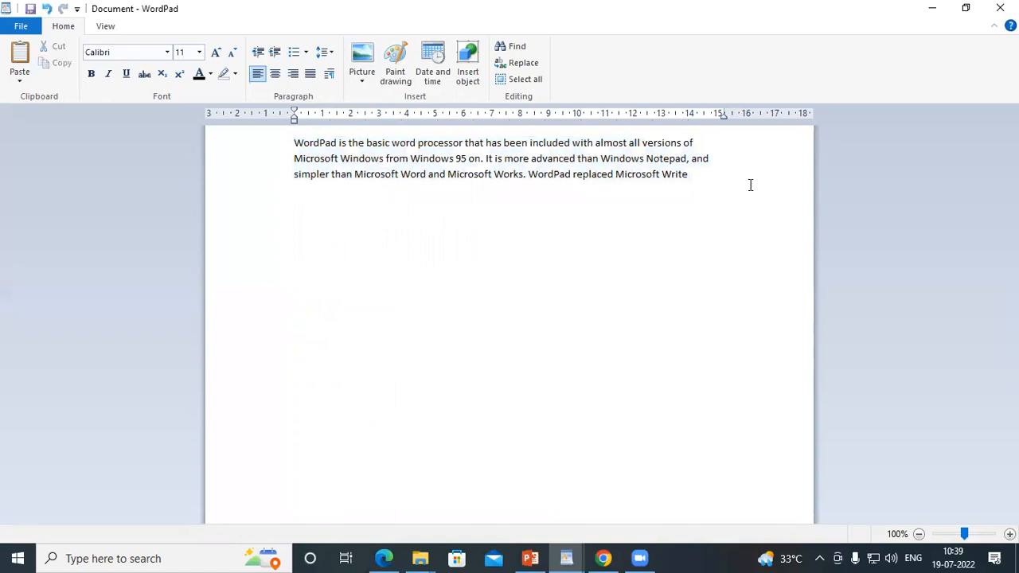
{"action": "type", "text": "."}
{"action": "key", "text": "Return"}
{"action": "key", "text": "ctrl+v"}
{"action": "key", "text": "ctrl+v"}
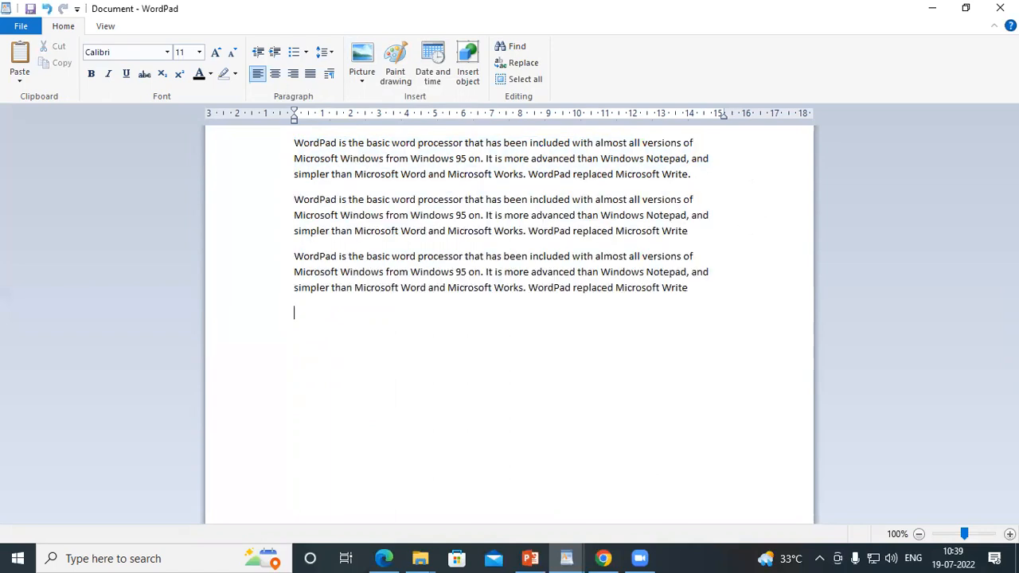
{"action": "key", "text": "ctrl+v"}
{"action": "key", "text": "ctrl+v"}
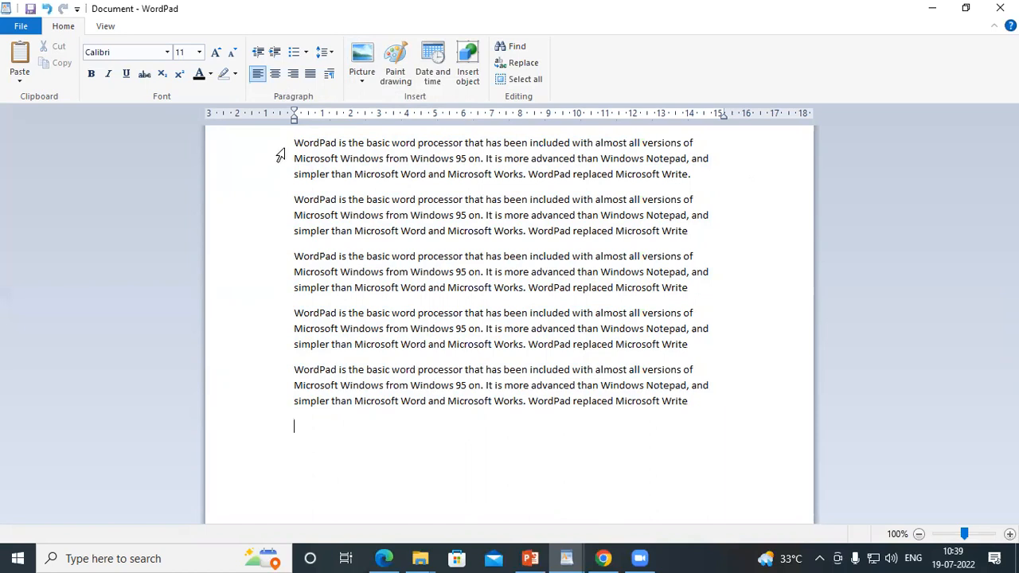
Format all the sample paragraphs as a numbered list in the 1. 2. 3. style.
{"action": "left_click_drag", "start_coordinate": [295, 143], "coordinate": [749, 432]}
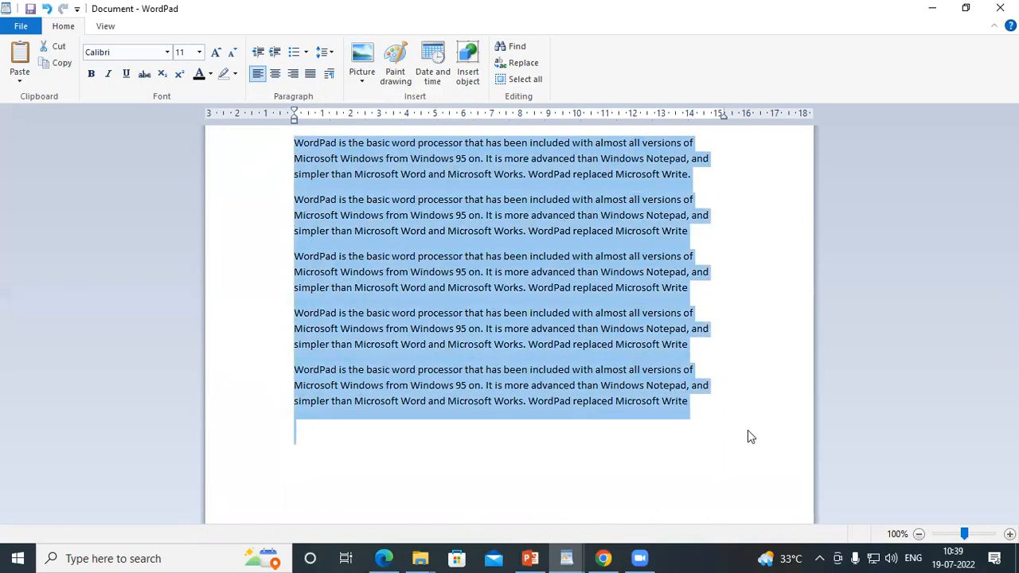
{"action": "left_click", "coordinate": [306, 52]}
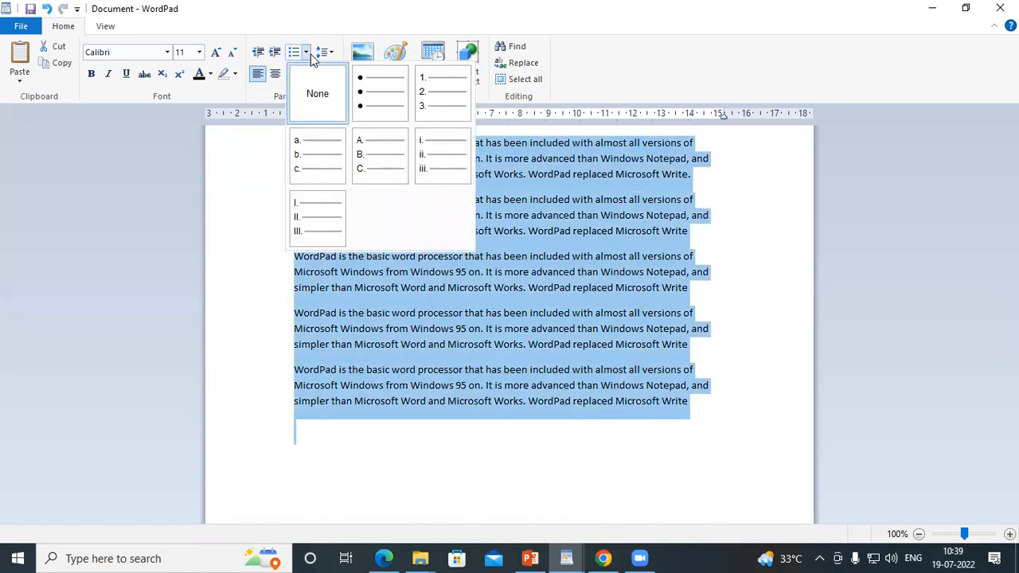
{"action": "left_click", "coordinate": [430, 82]}
{"action": "left_click", "coordinate": [527, 251]}
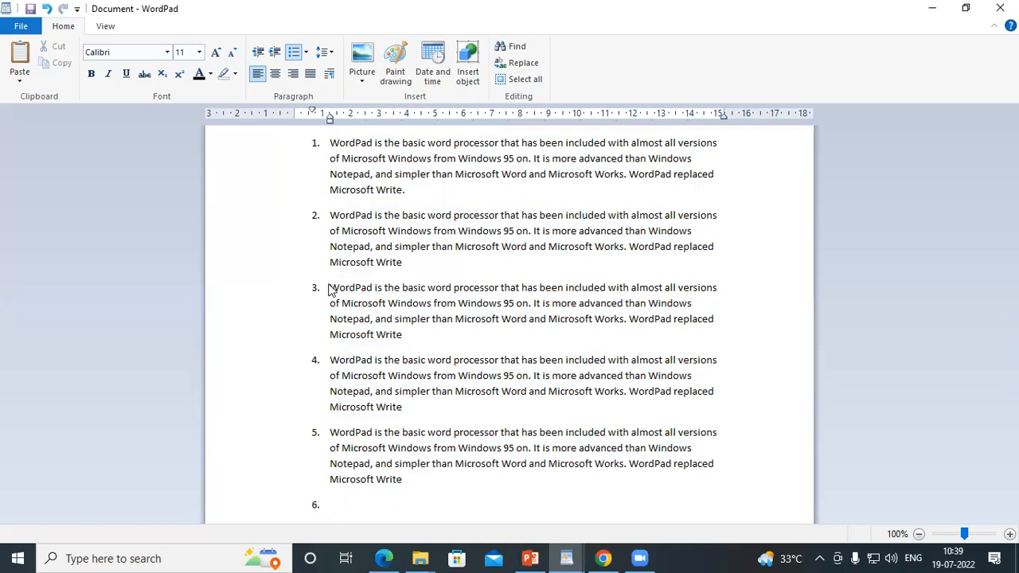
{"action": "left_click", "coordinate": [331, 432]}
Split the first numbered paragraph into two list items after "WordPad is the basic".
{"action": "left_click", "coordinate": [427, 147]}
{"action": "key", "text": "Return"}
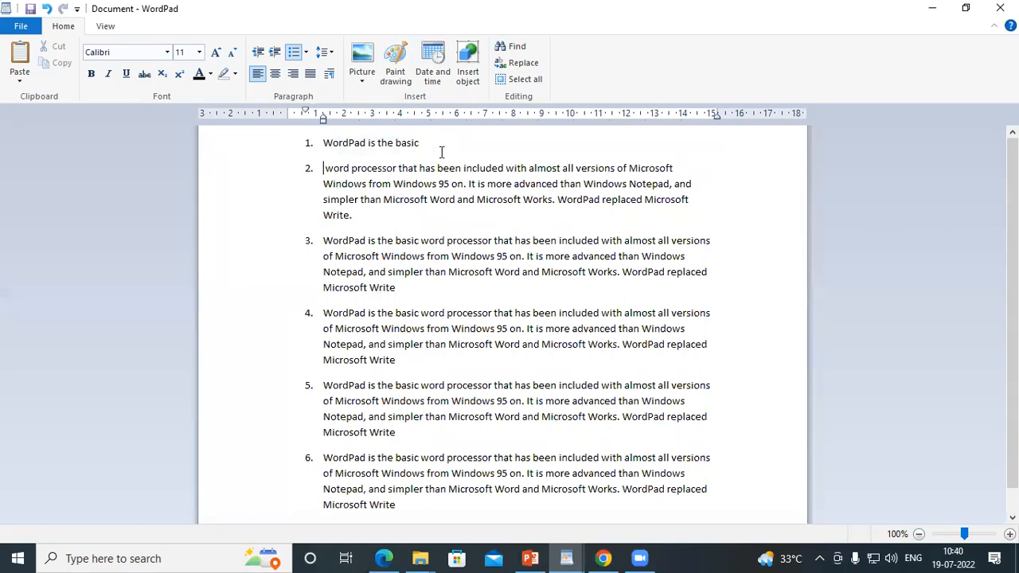
{"action": "left_click", "coordinate": [774, 36]}
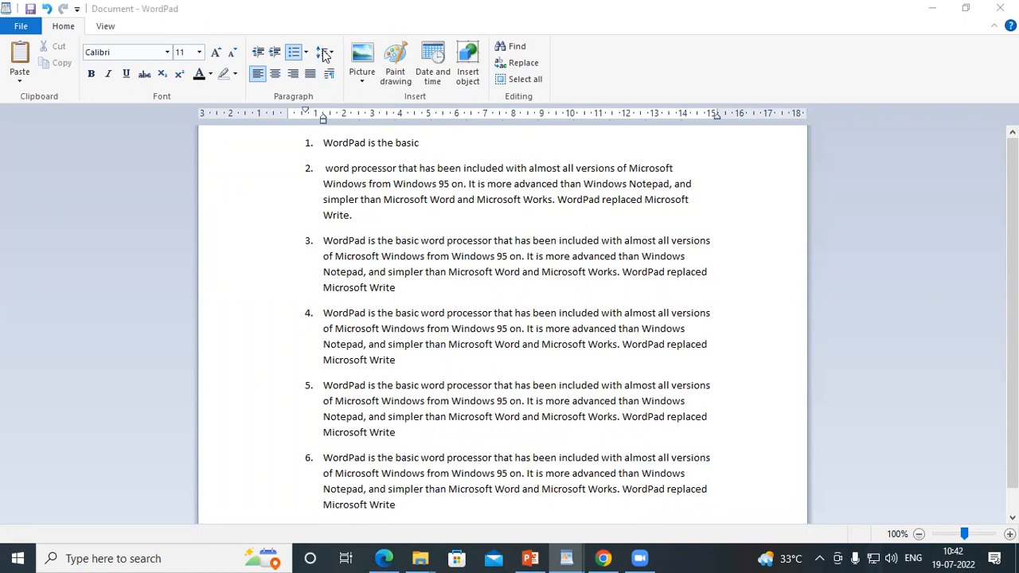
Try line spacing 1.0 on list items 2 and 3, and set their line spacing to 2.
{"action": "left_click", "coordinate": [355, 215]}
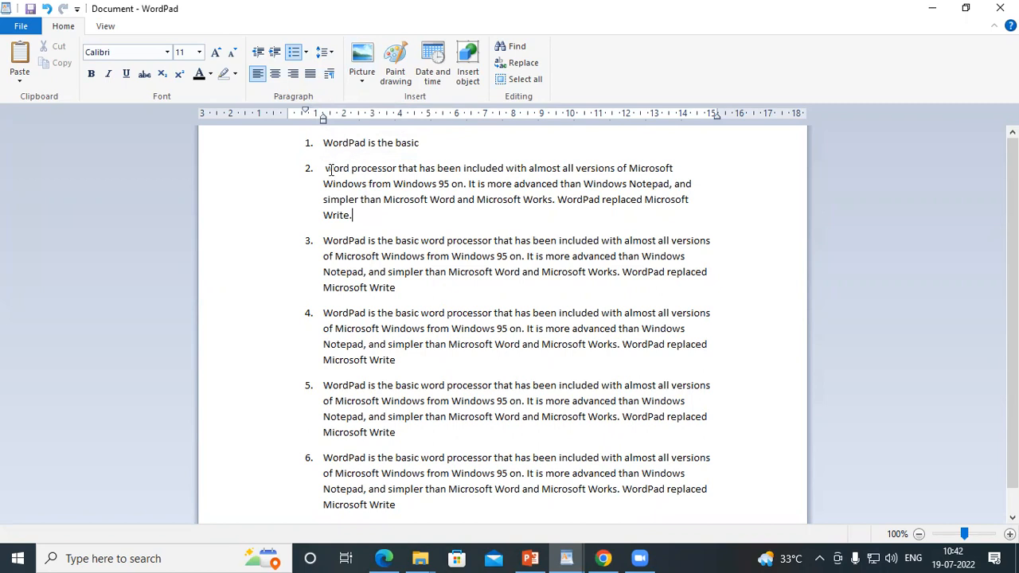
{"action": "left_click_drag", "start_coordinate": [325, 167], "coordinate": [396, 169]}
{"action": "left_click_drag", "start_coordinate": [324, 184], "coordinate": [392, 185]}
{"action": "left_click", "coordinate": [404, 283]}
{"action": "left_click_drag", "start_coordinate": [325, 168], "coordinate": [394, 292]}
{"action": "left_click", "coordinate": [326, 322]}
{"action": "left_click_drag", "start_coordinate": [326, 166], "coordinate": [399, 288]}
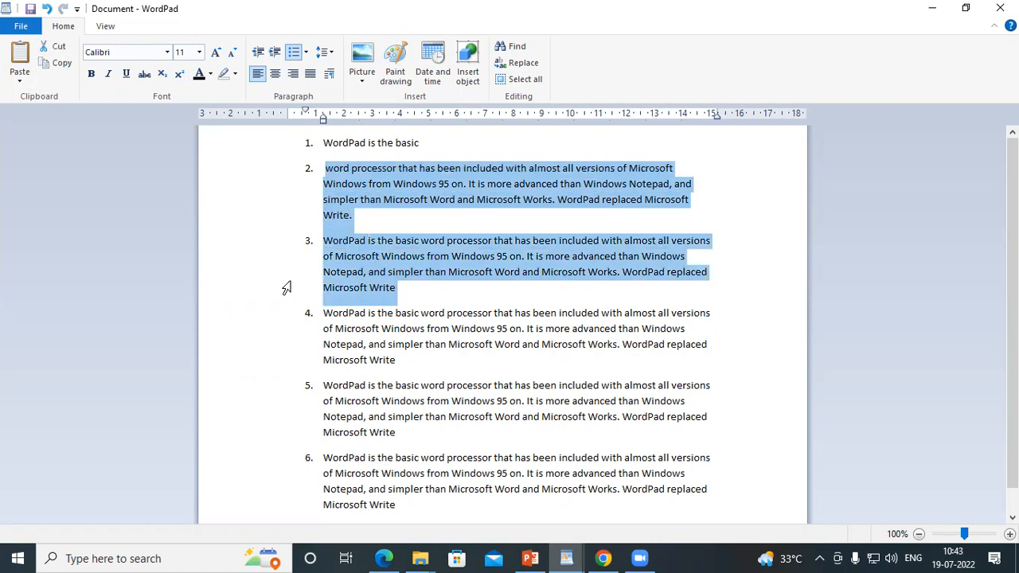
{"action": "left_click", "coordinate": [326, 52]}
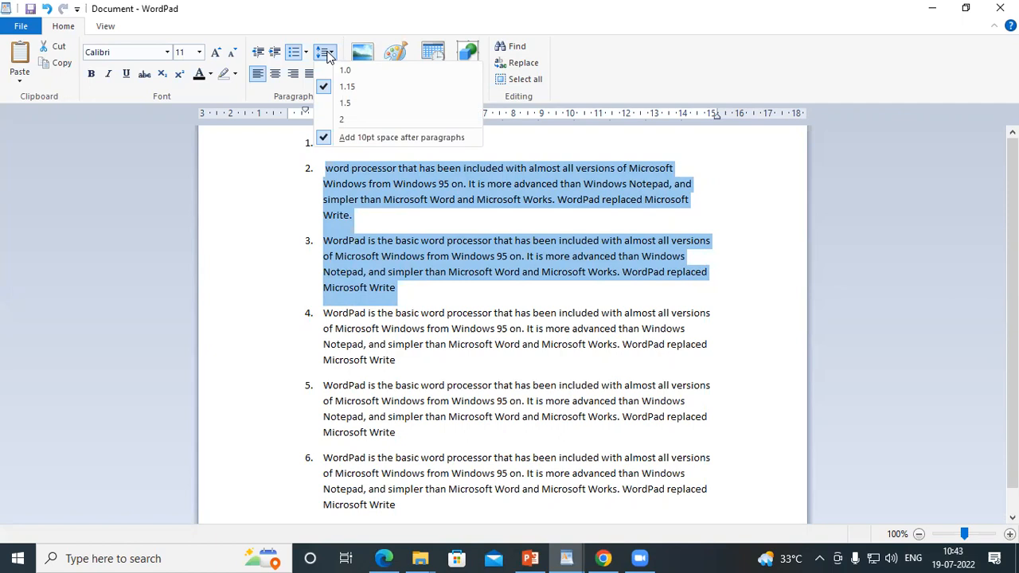
{"action": "left_click", "coordinate": [343, 70]}
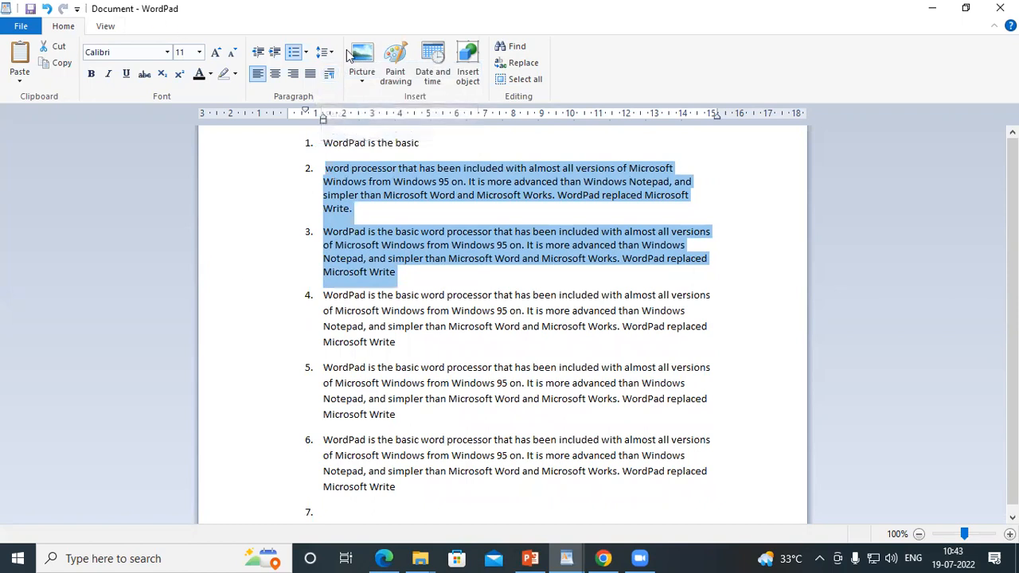
{"action": "left_click", "coordinate": [328, 52]}
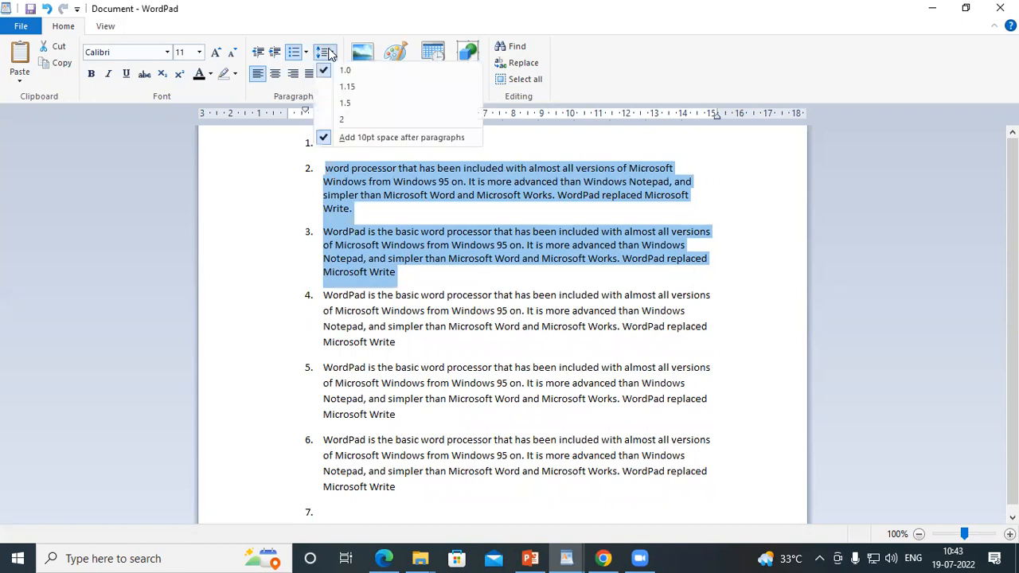
{"action": "left_click", "coordinate": [350, 124]}
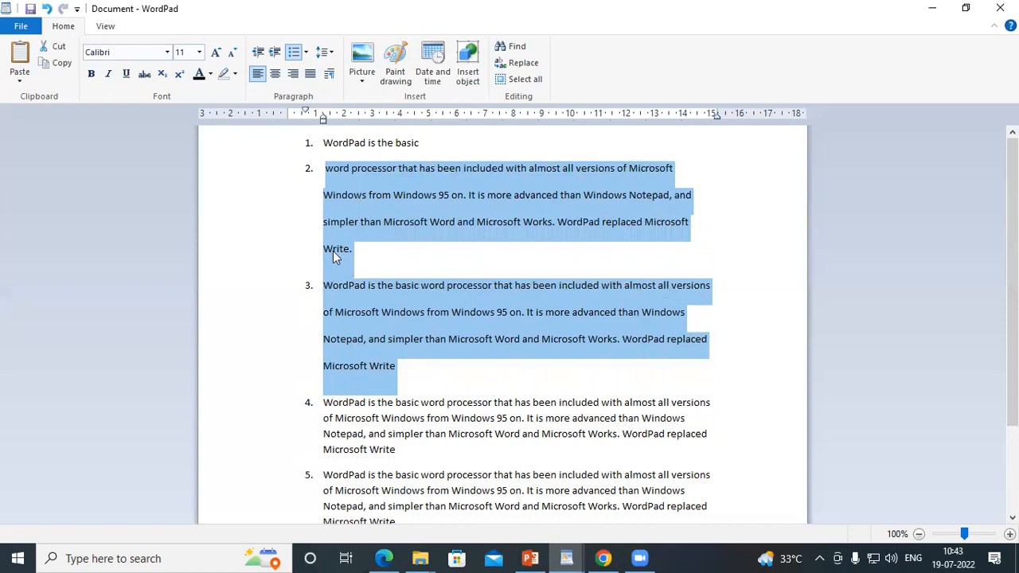
Try line spacing 1.5 and 1.15 on list items 2 and 3, and set their line spacing to 1.0.
{"action": "left_click", "coordinate": [324, 54]}
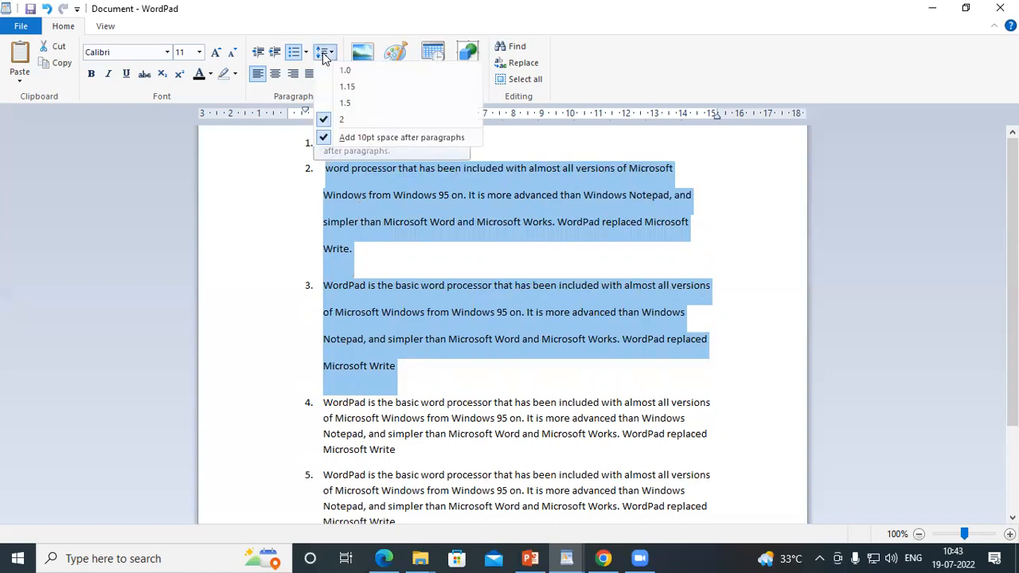
{"action": "left_click", "coordinate": [333, 102]}
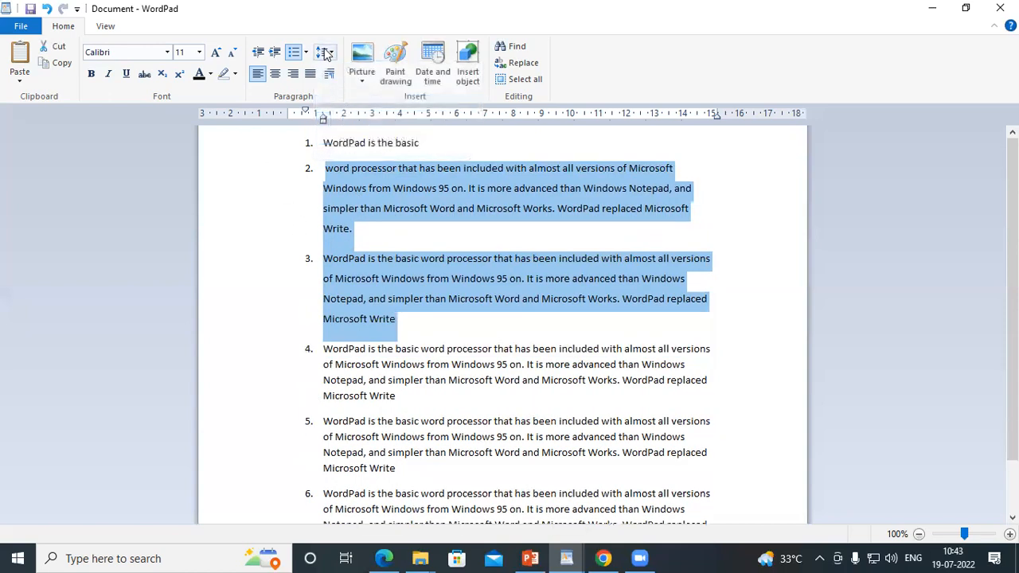
{"action": "left_click", "coordinate": [324, 55]}
{"action": "left_click", "coordinate": [347, 86]}
{"action": "left_click", "coordinate": [328, 53]}
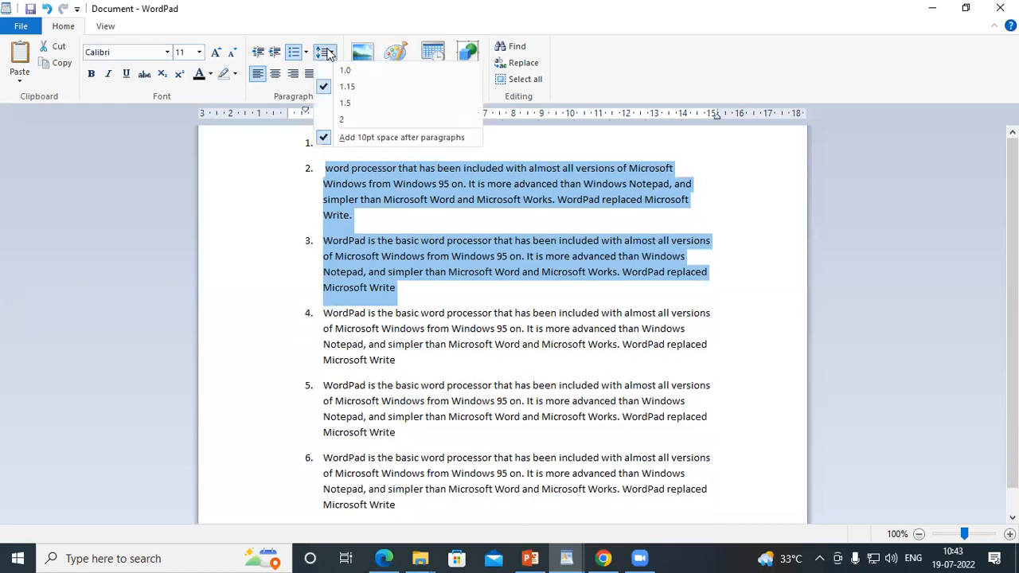
{"action": "left_click", "coordinate": [344, 70]}
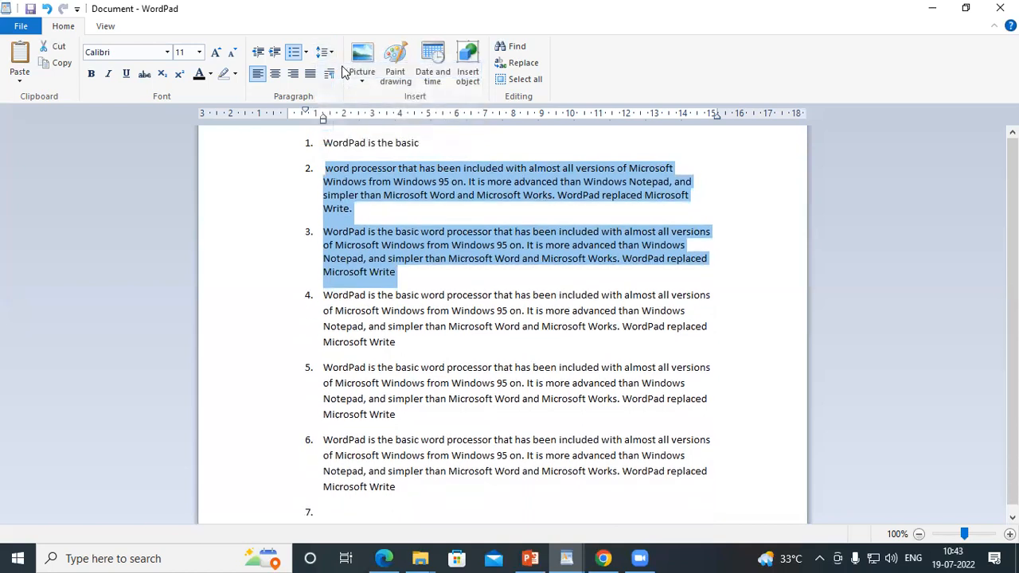
Try line spacing 1.15, 1.5 and 2 on list items 2 and 3, and return it to 1.15.
{"action": "left_click", "coordinate": [326, 53]}
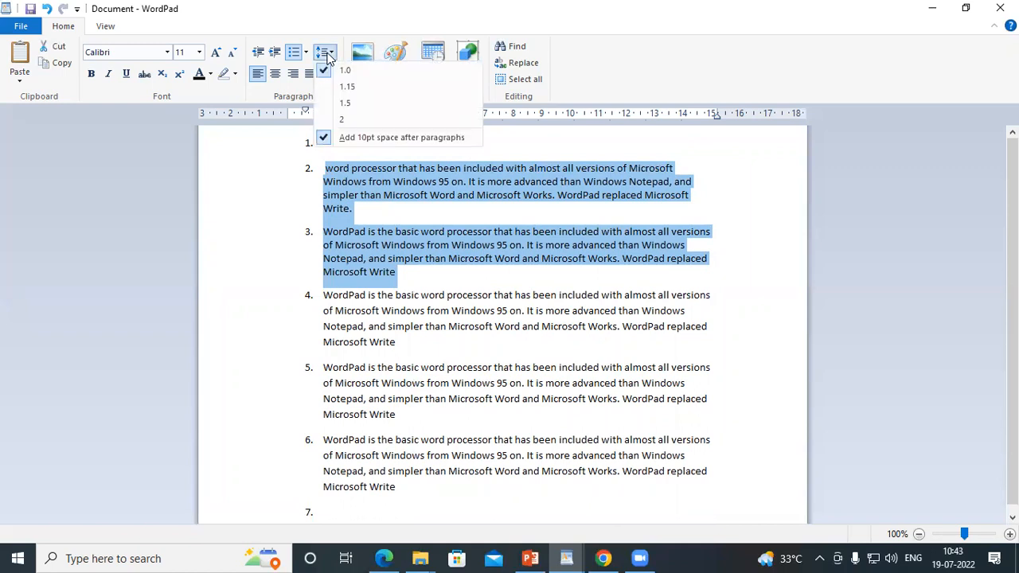
{"action": "left_click", "coordinate": [347, 87]}
{"action": "left_click", "coordinate": [327, 53]}
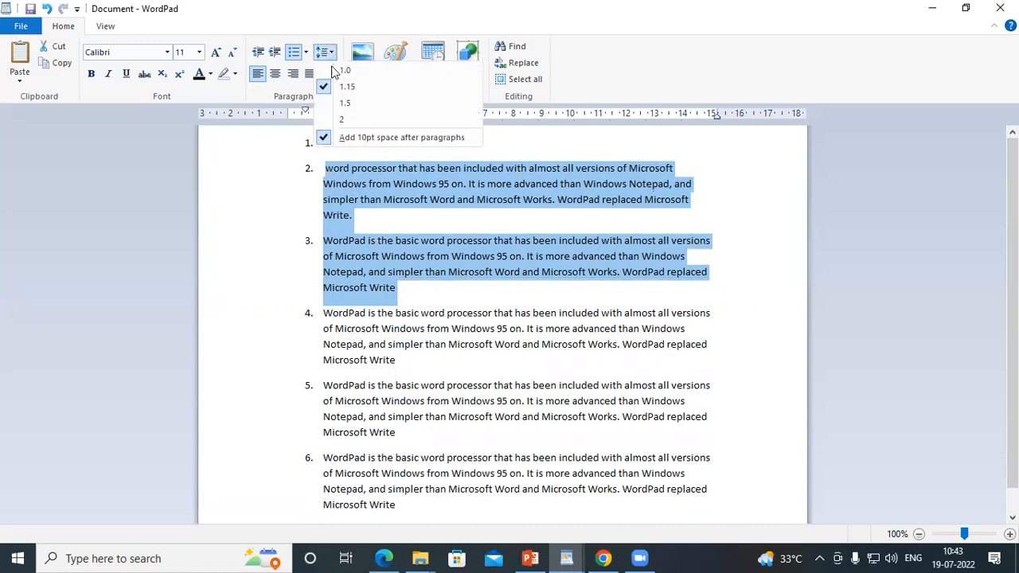
{"action": "left_click", "coordinate": [344, 102]}
{"action": "left_click", "coordinate": [327, 56]}
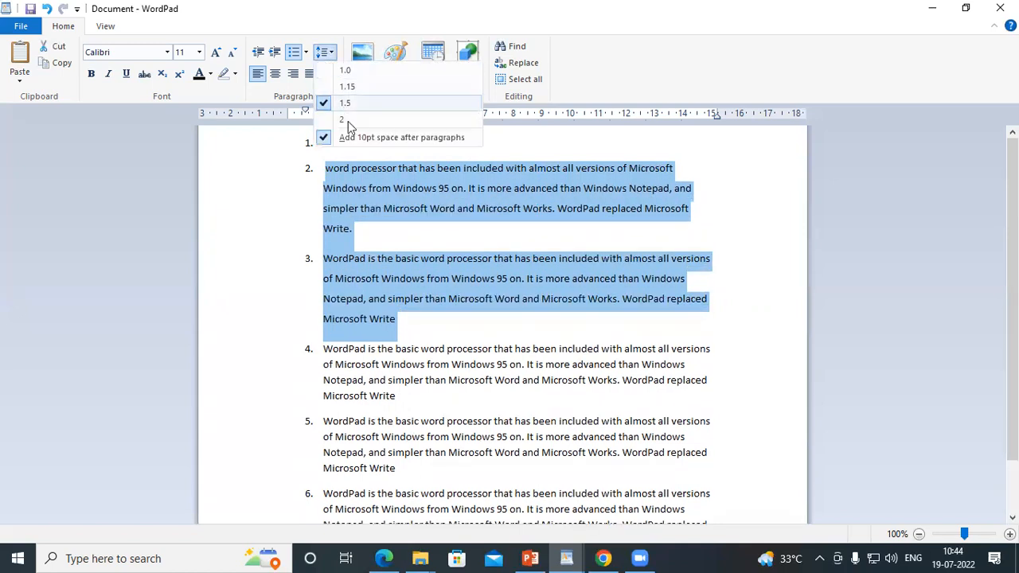
{"action": "left_click", "coordinate": [349, 119]}
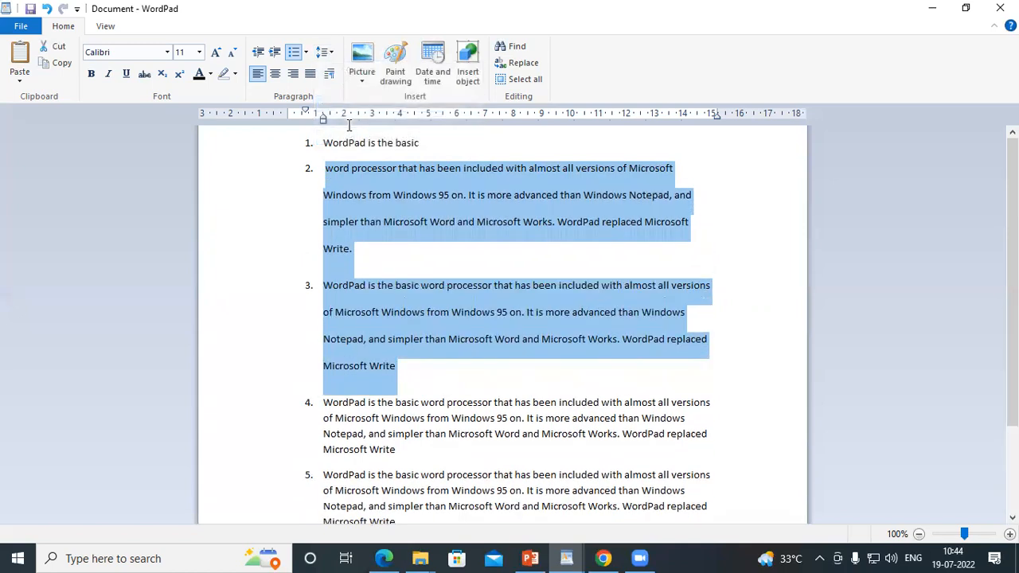
{"action": "left_click", "coordinate": [324, 53]}
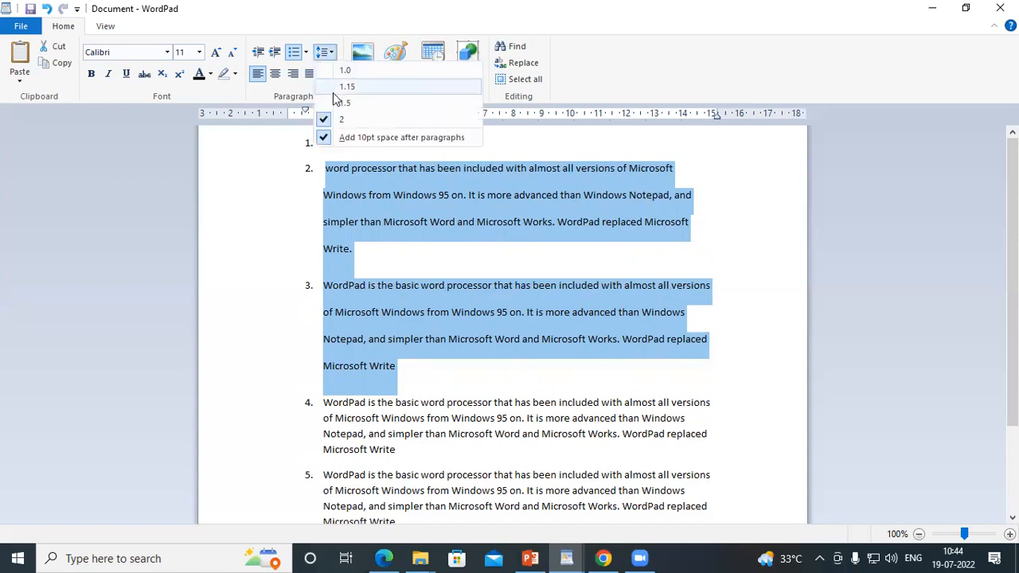
{"action": "left_click", "coordinate": [337, 87]}
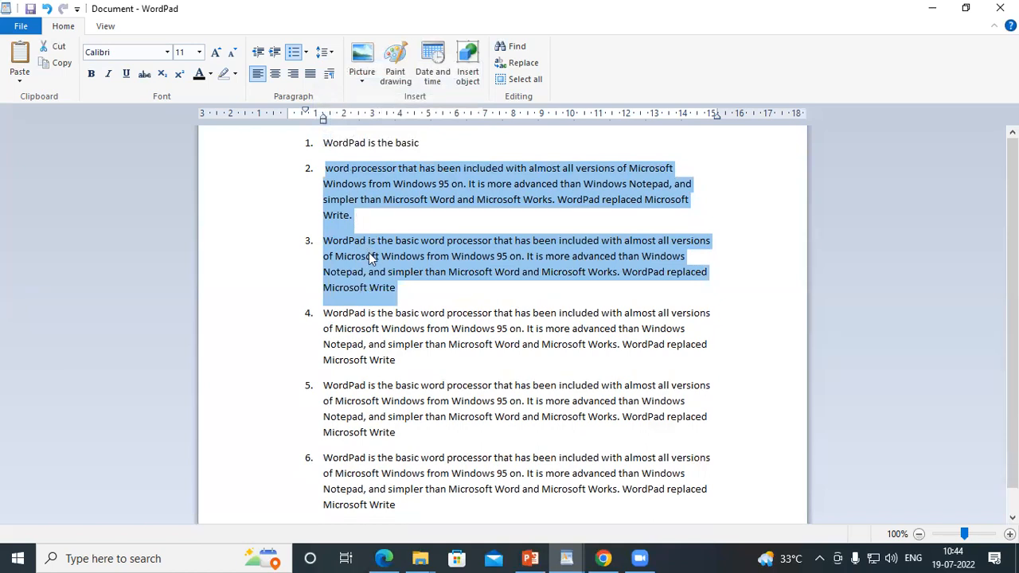
Turn the 10pt space after paragraphs off and back on twice for list items 2 and 3.
{"action": "left_click", "coordinate": [324, 53]}
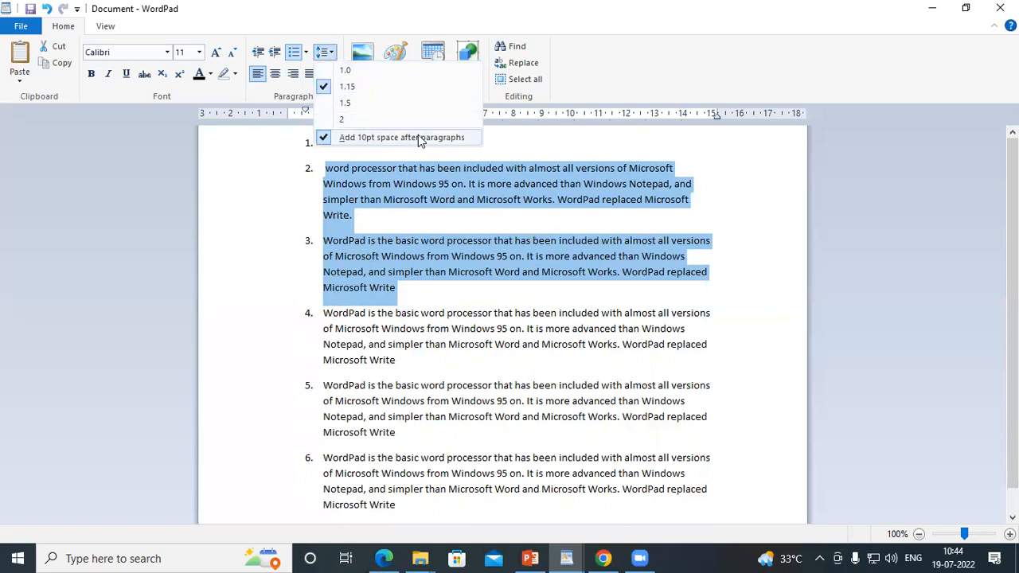
{"action": "left_click", "coordinate": [365, 138]}
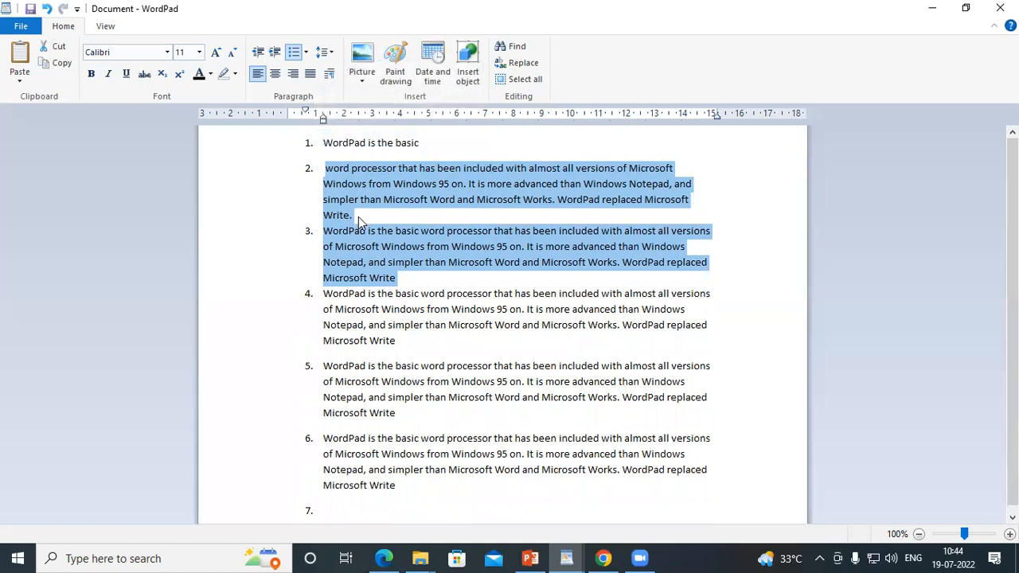
{"action": "left_click", "coordinate": [325, 53]}
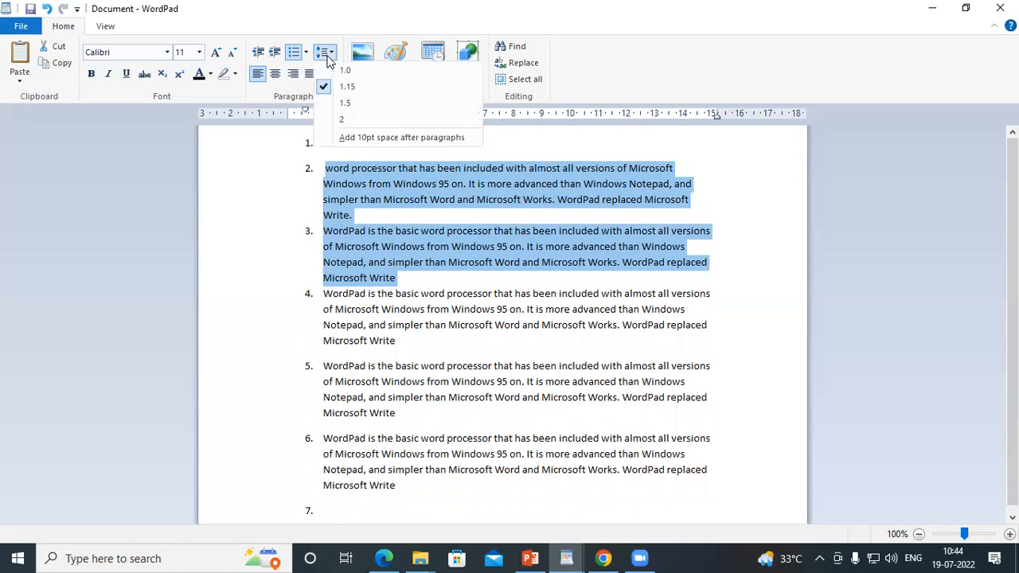
{"action": "left_click", "coordinate": [360, 138]}
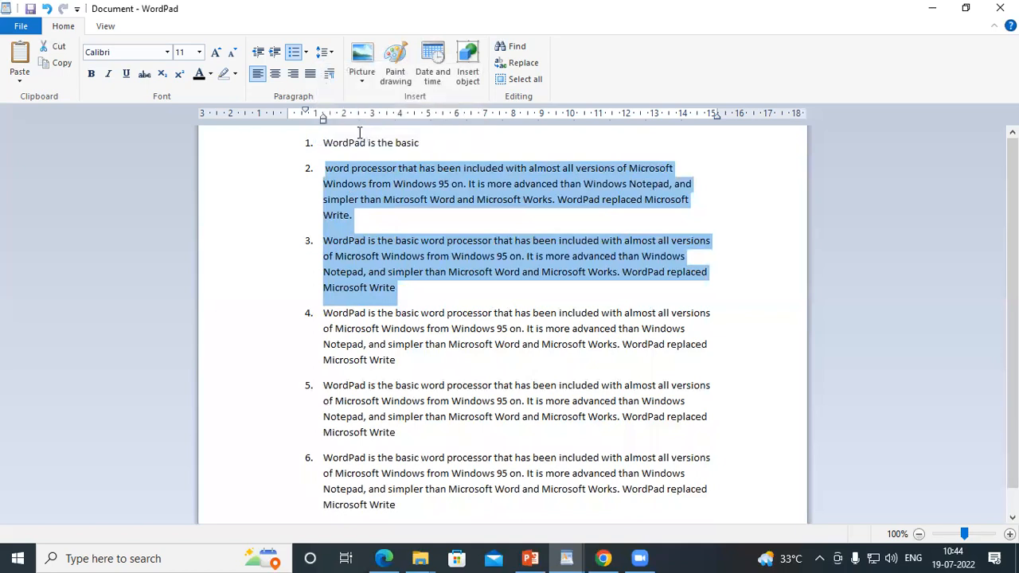
{"action": "left_click", "coordinate": [325, 52]}
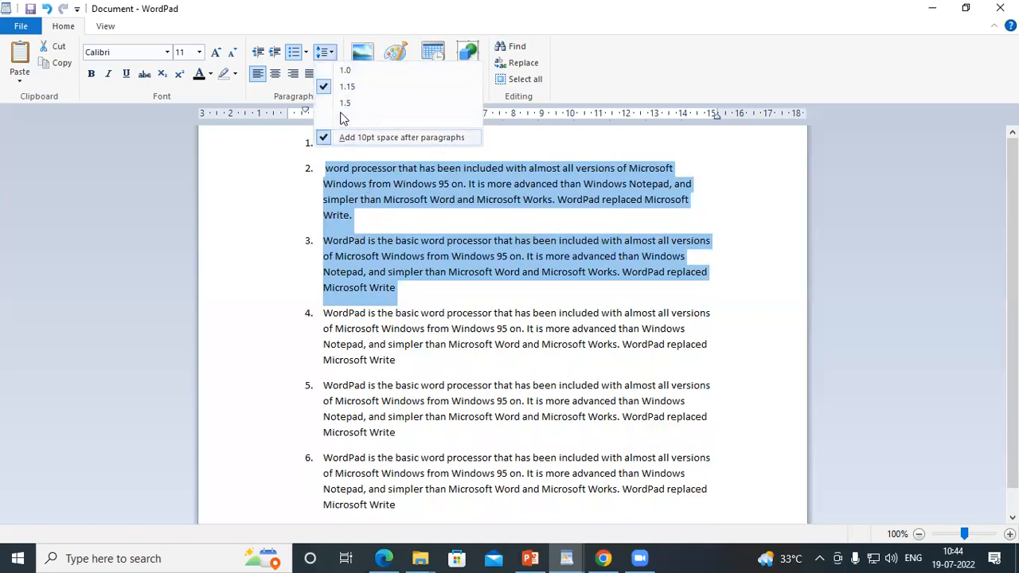
{"action": "left_click", "coordinate": [359, 137]}
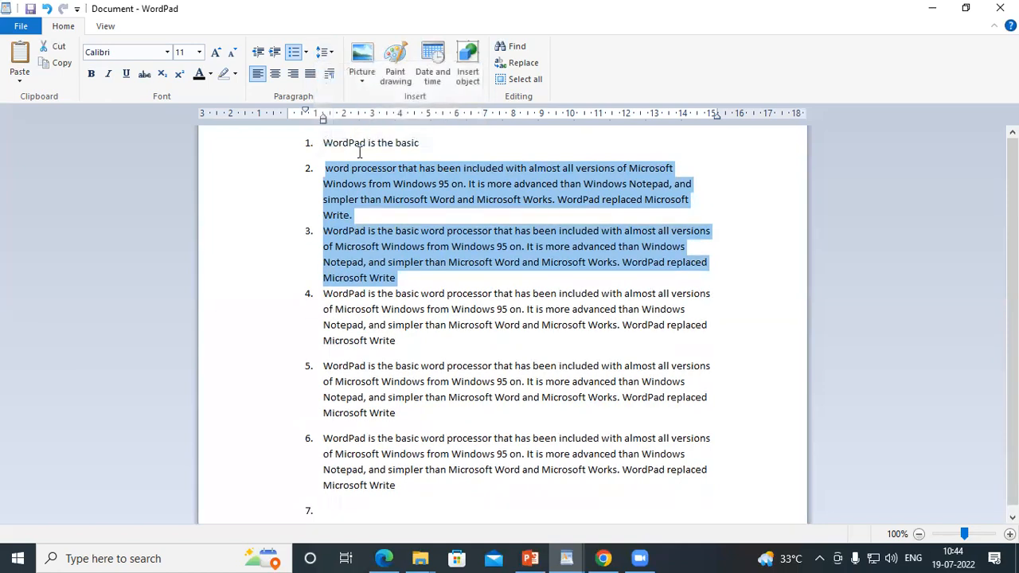
{"action": "left_click", "coordinate": [326, 53]}
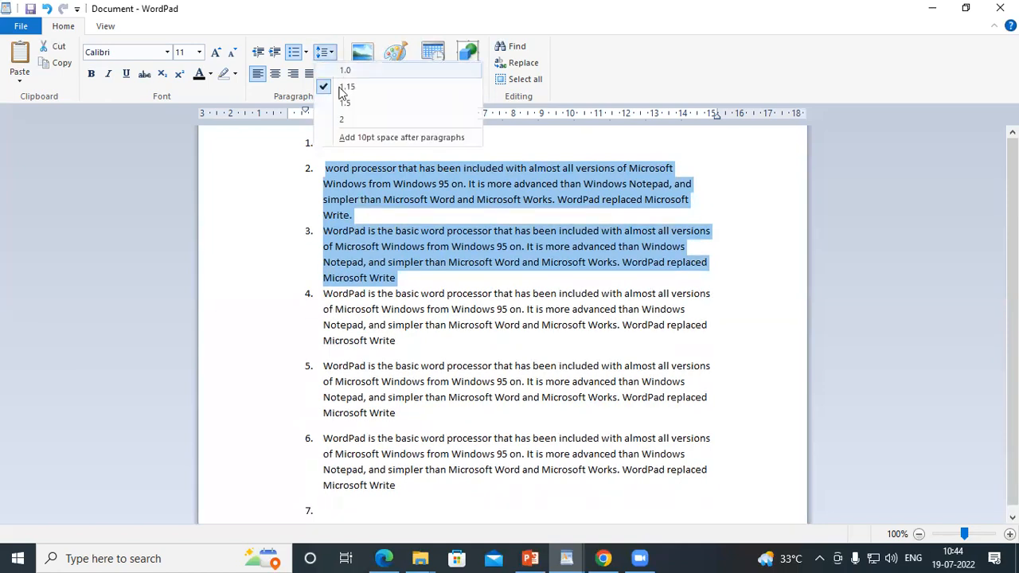
{"action": "left_click", "coordinate": [343, 137]}
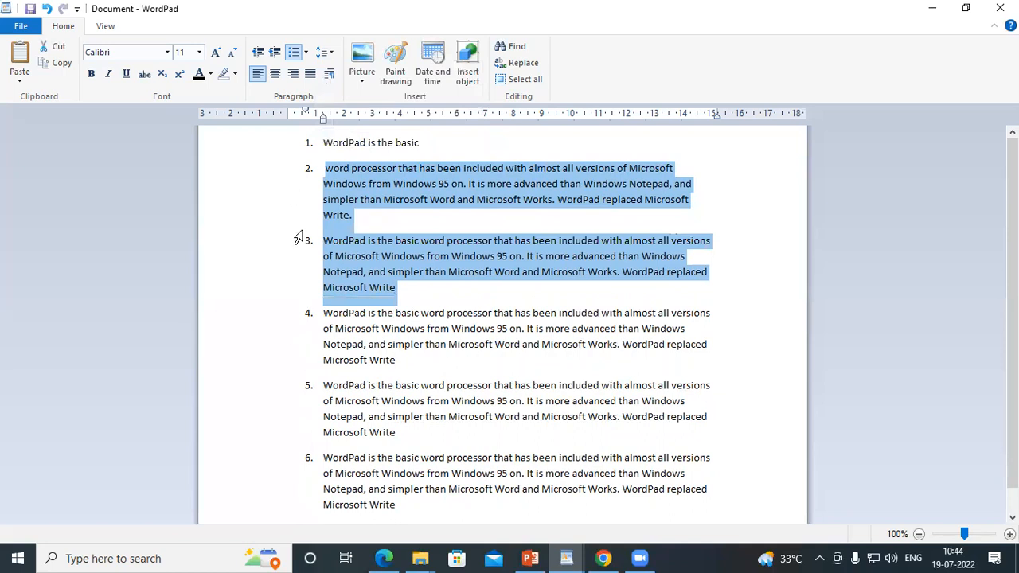
Try line spacing 1.0, 2, 1.5 and 1.15 on list items 2 and 3, and set it to 1.0.
{"action": "left_click", "coordinate": [326, 53]}
{"action": "left_click", "coordinate": [343, 71]}
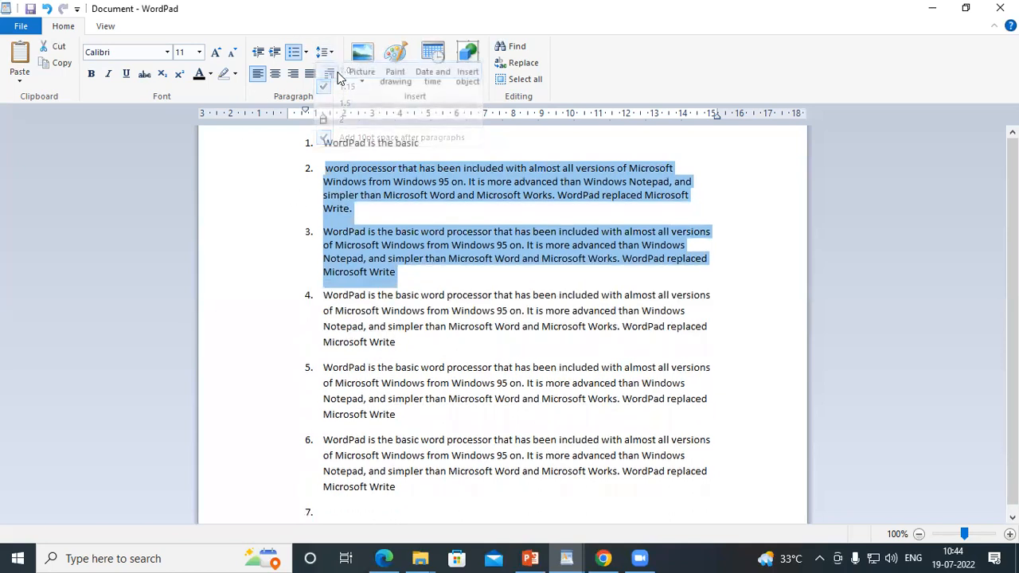
{"action": "left_click", "coordinate": [326, 52]}
{"action": "left_click", "coordinate": [348, 121]}
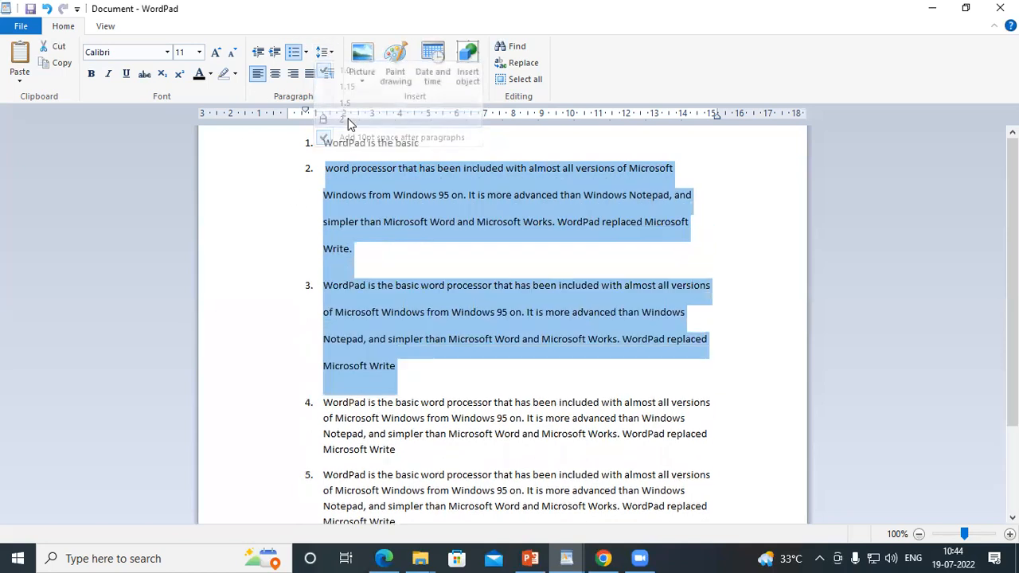
{"action": "left_click", "coordinate": [326, 53]}
{"action": "left_click", "coordinate": [342, 102]}
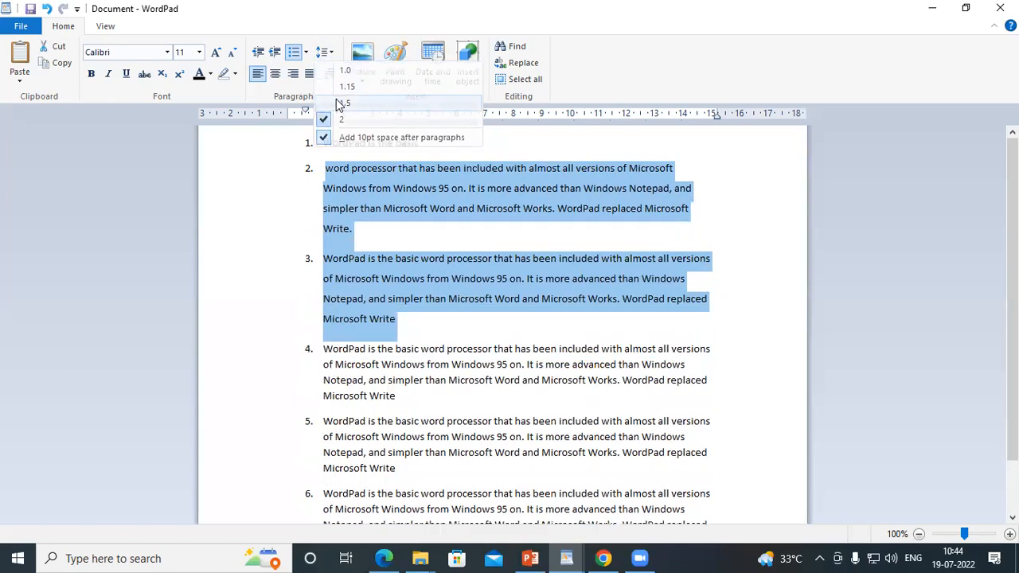
{"action": "left_click", "coordinate": [327, 52]}
{"action": "left_click", "coordinate": [344, 86]}
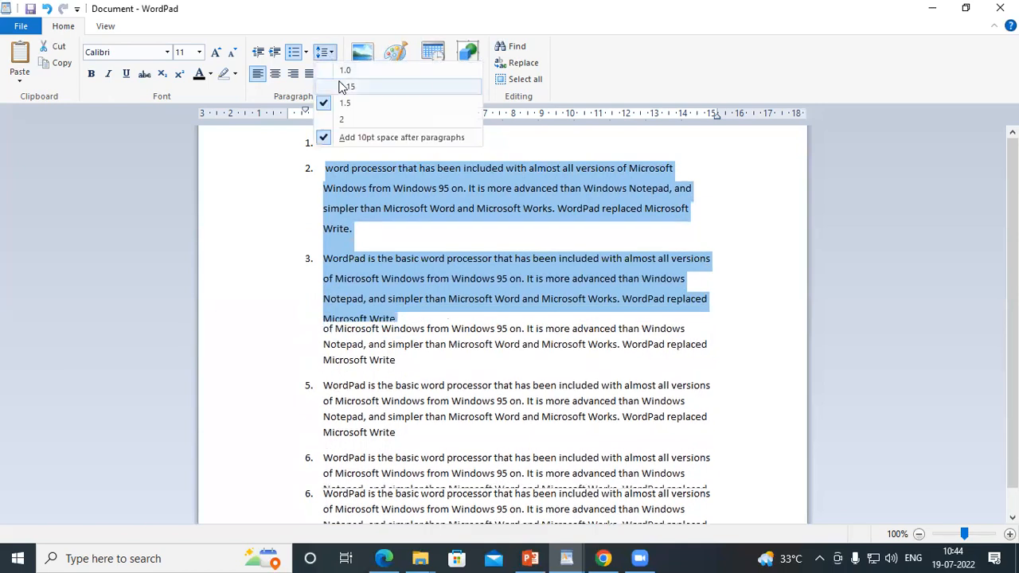
{"action": "left_click", "coordinate": [326, 52]}
{"action": "left_click", "coordinate": [333, 69]}
Remove the 10pt space after list items 2 and 3, restore it, and deselect the text.
{"action": "left_click", "coordinate": [327, 52]}
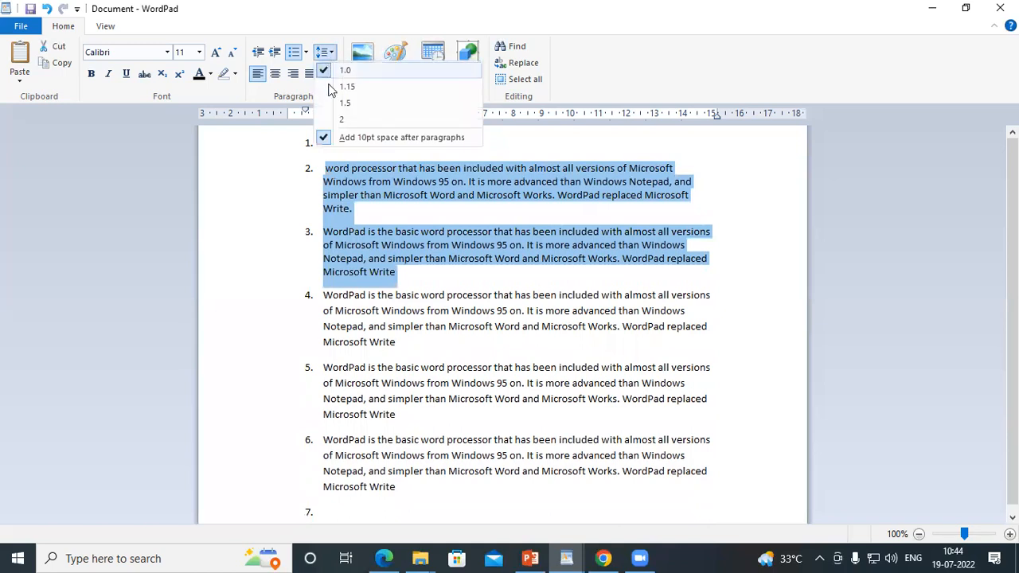
{"action": "left_click", "coordinate": [344, 137]}
{"action": "left_click", "coordinate": [326, 53]}
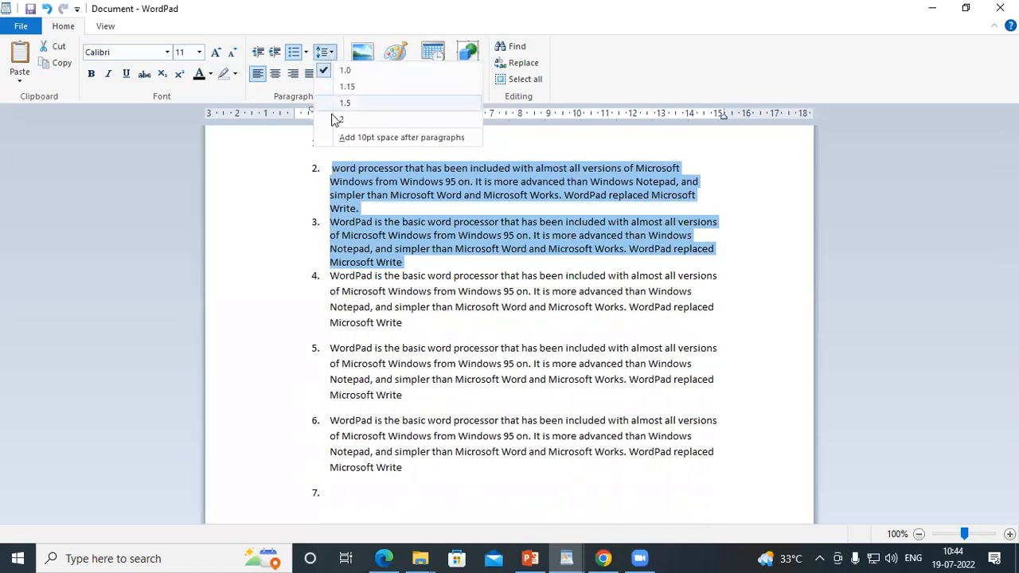
{"action": "left_click", "coordinate": [344, 136]}
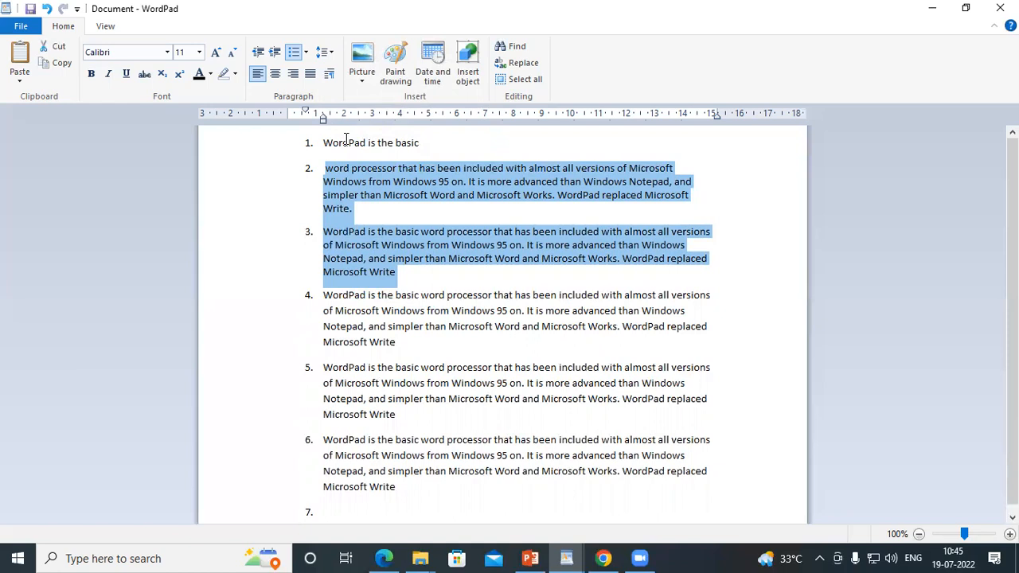
{"action": "left_click", "coordinate": [404, 277]}
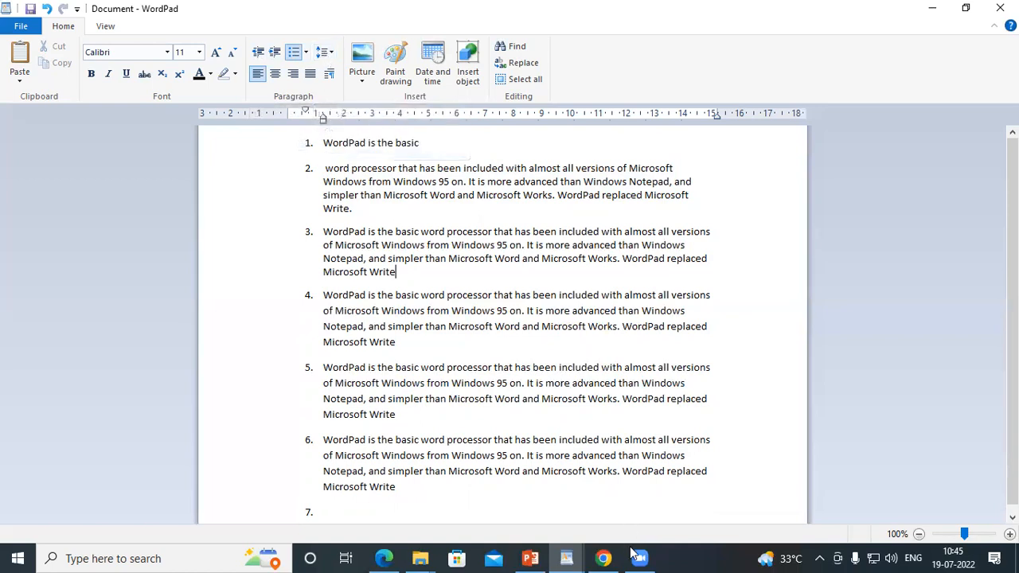
Switch to the other WordPad document containing the quiz questions and look through its quiz and sample text.
{"action": "mouse_move", "coordinate": [567, 558]}
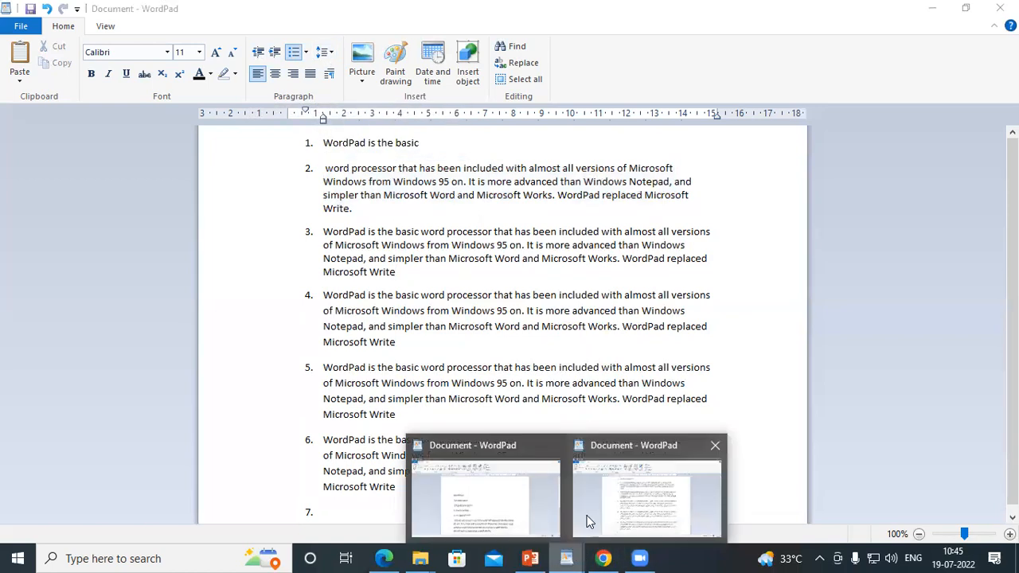
{"action": "left_click", "coordinate": [536, 499]}
{"action": "scroll", "coordinate": [457, 279], "scroll_direction": "up", "scroll_amount": 2}
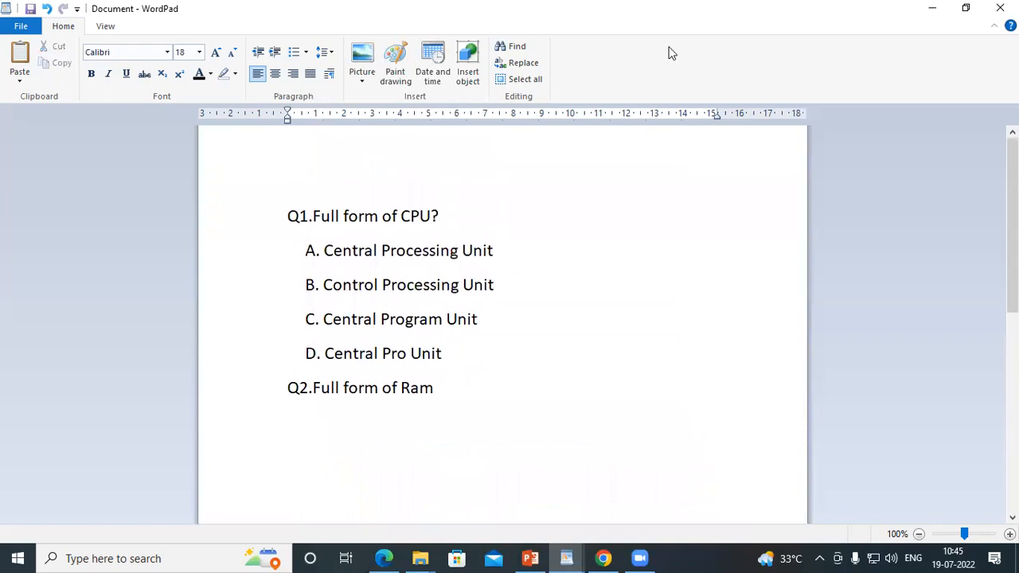
{"action": "left_click", "coordinate": [610, 173]}
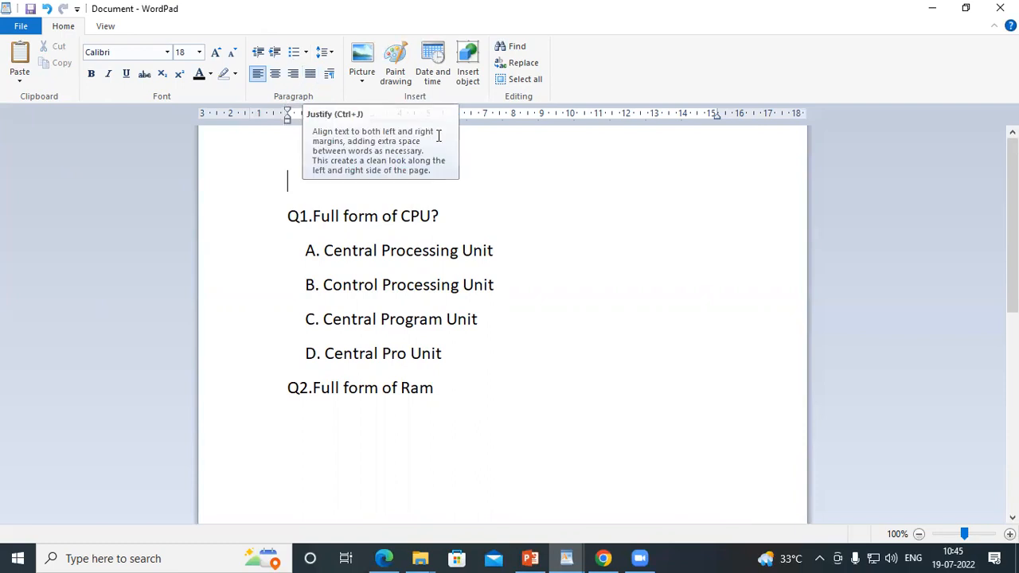
{"action": "left_click", "coordinate": [531, 272]}
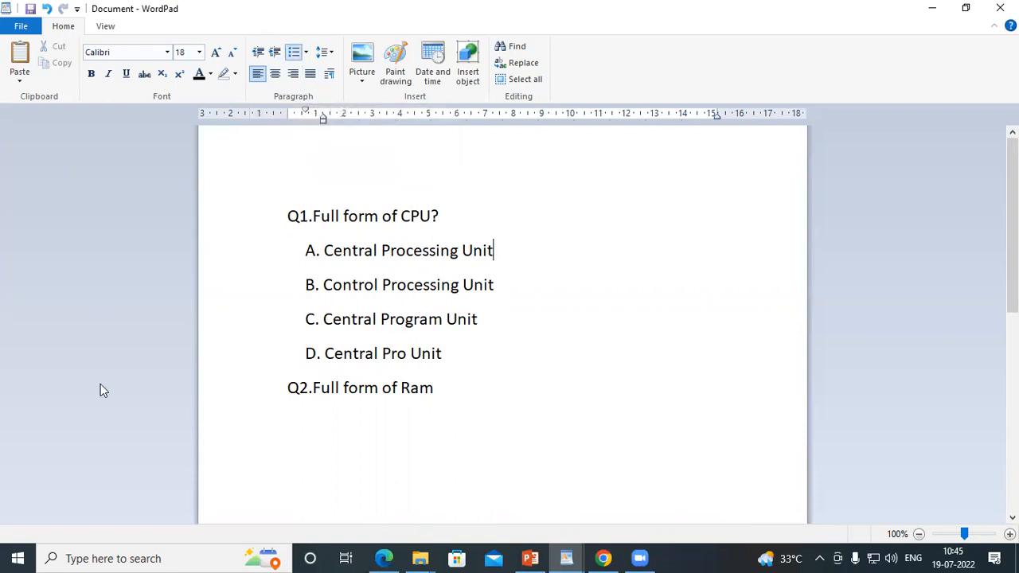
{"action": "scroll", "coordinate": [421, 270], "scroll_direction": "down", "scroll_amount": 10}
{"action": "scroll", "coordinate": [422, 270], "scroll_direction": "up", "scroll_amount": 9}
{"action": "scroll", "coordinate": [422, 271], "scroll_direction": "down", "scroll_amount": 10}
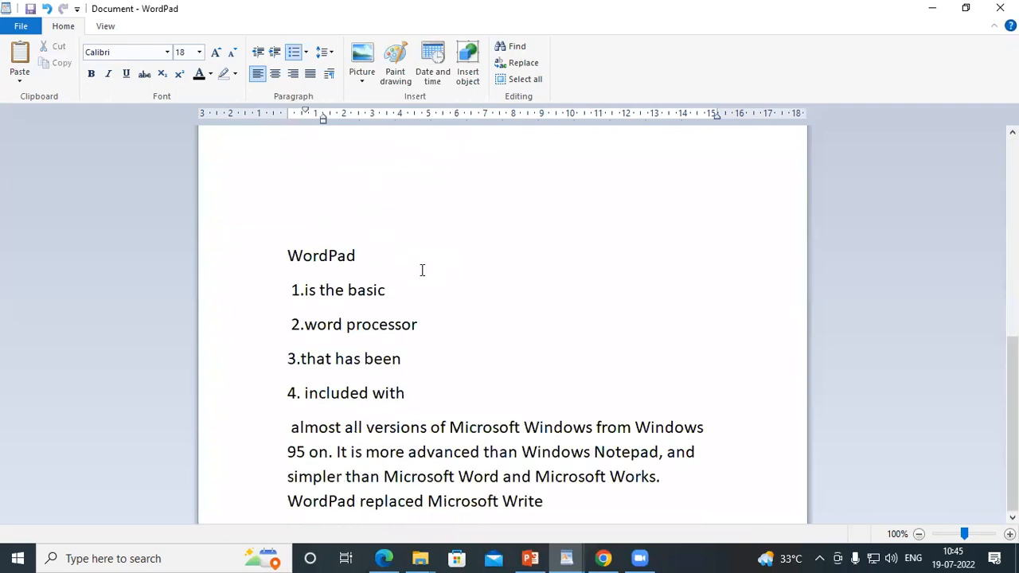
{"action": "scroll", "coordinate": [473, 362], "scroll_direction": "up", "scroll_amount": 10}
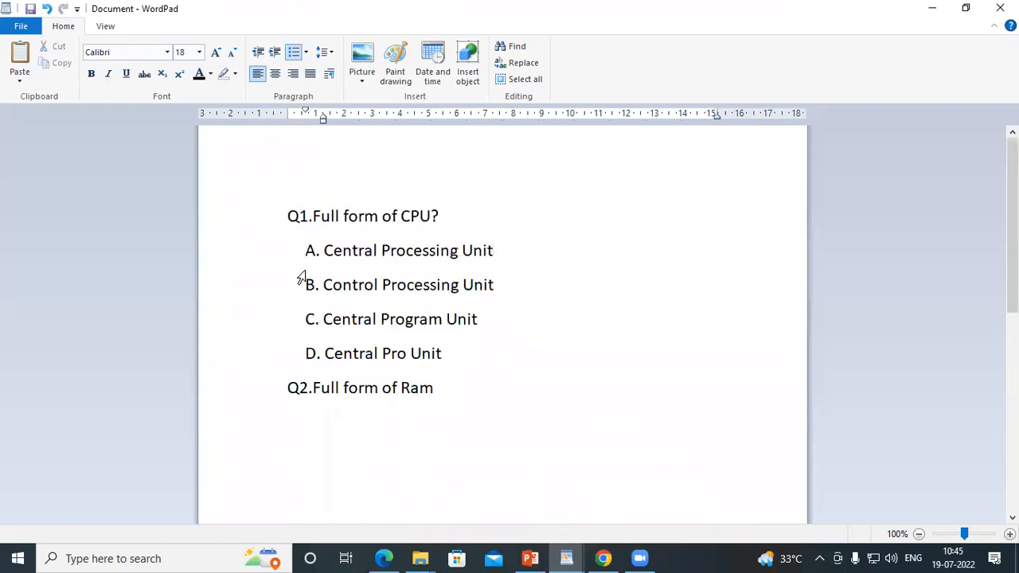
Try right alignment on question Q1 and its answer options A to D, and return them to left alignment.
{"action": "left_click_drag", "start_coordinate": [288, 213], "coordinate": [461, 360]}
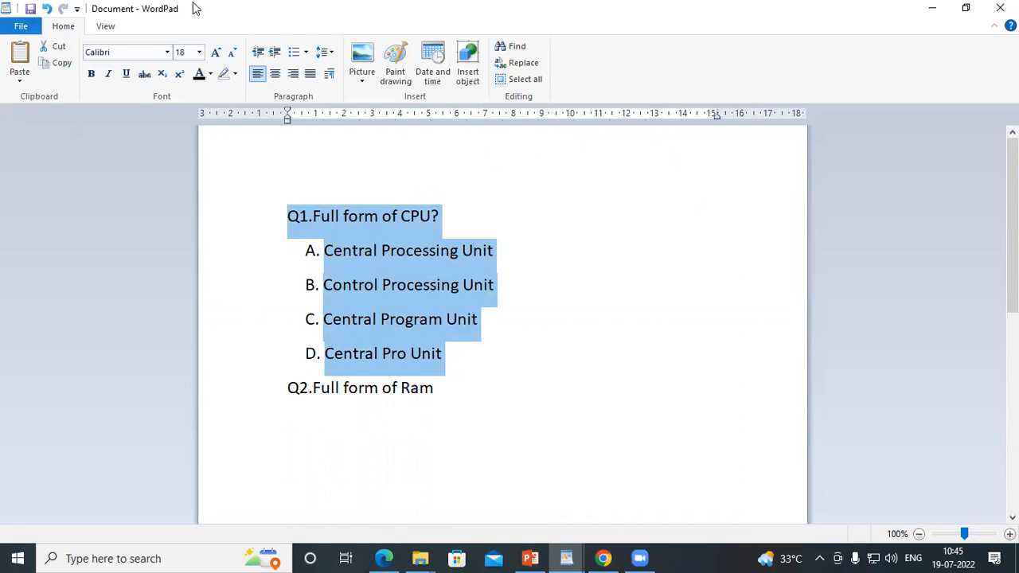
{"action": "left_click", "coordinate": [293, 74]}
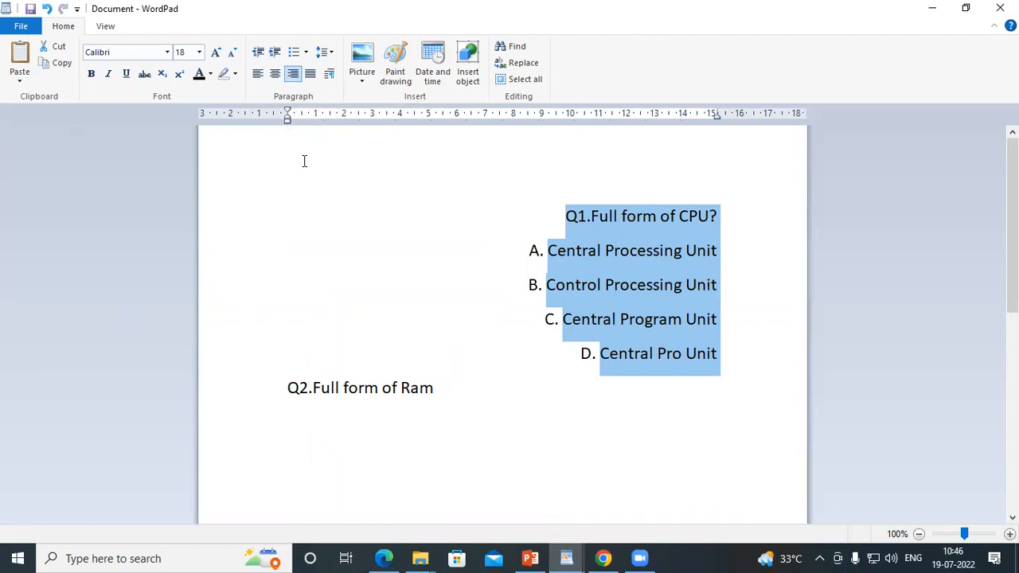
{"action": "left_click", "coordinate": [259, 74]}
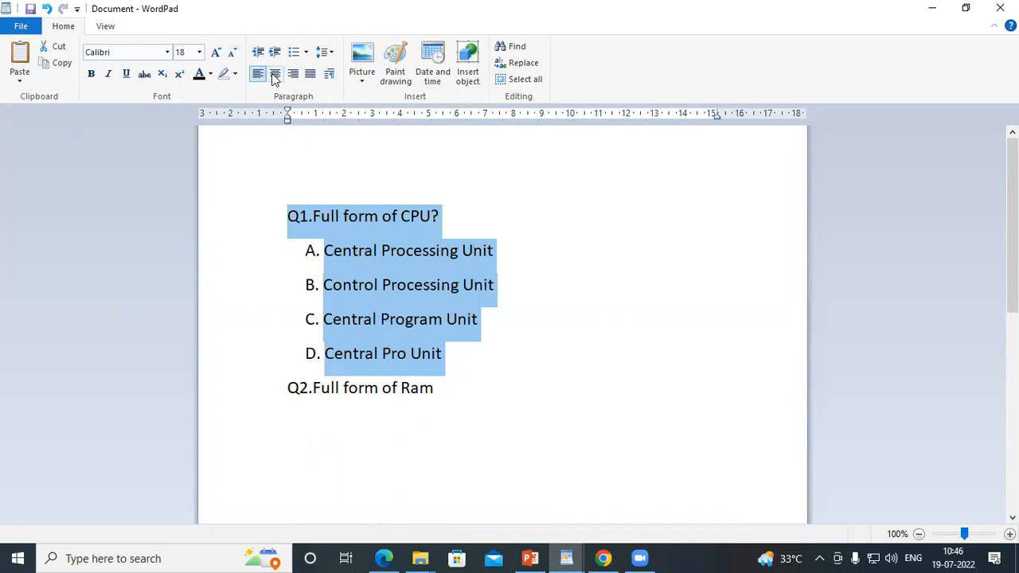
Try centre and right alignment on question Q1 and its answer options A to D, ending with left alignment.
{"action": "left_click", "coordinate": [274, 75]}
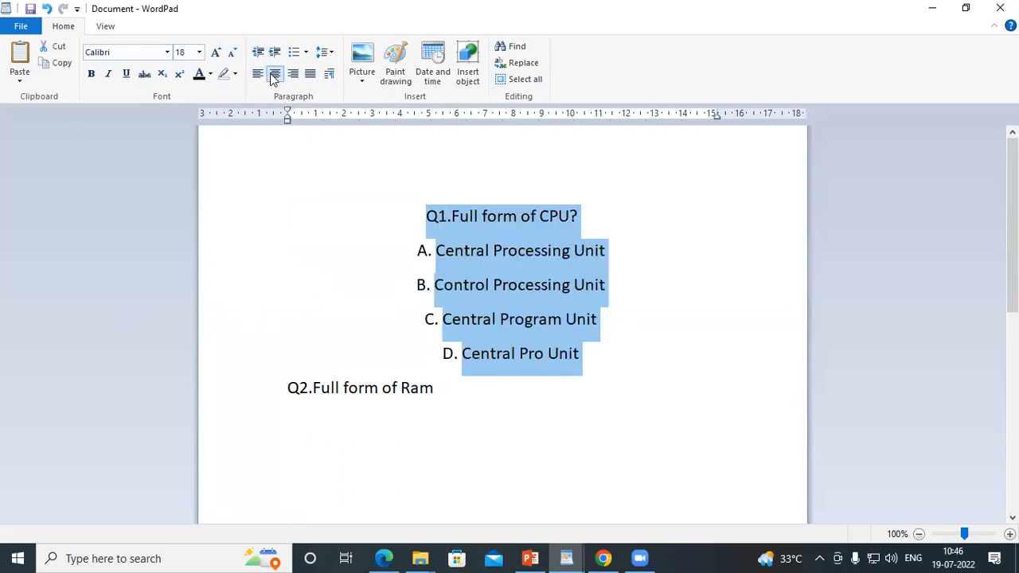
{"action": "left_click", "coordinate": [256, 75]}
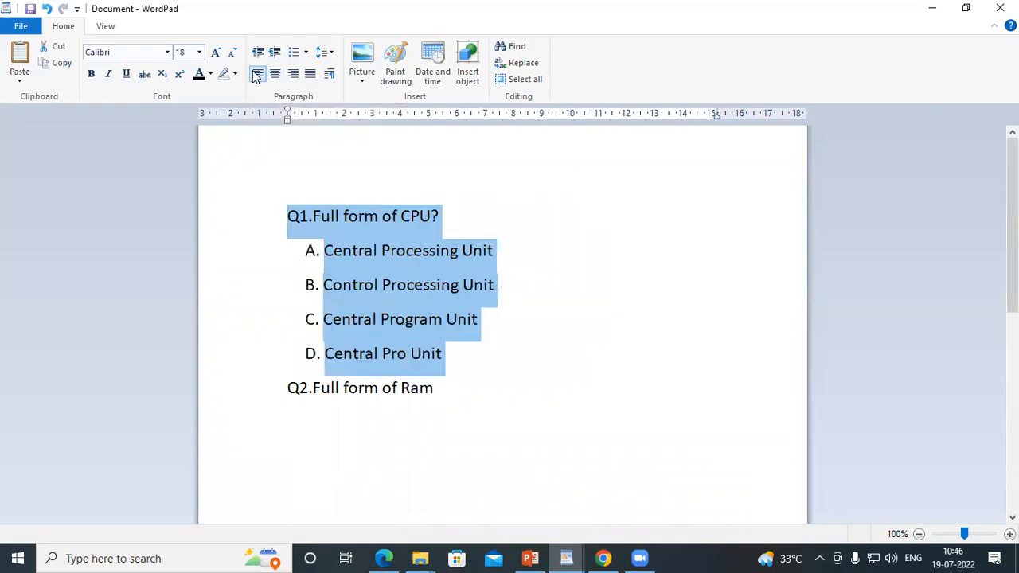
{"action": "left_click", "coordinate": [294, 76]}
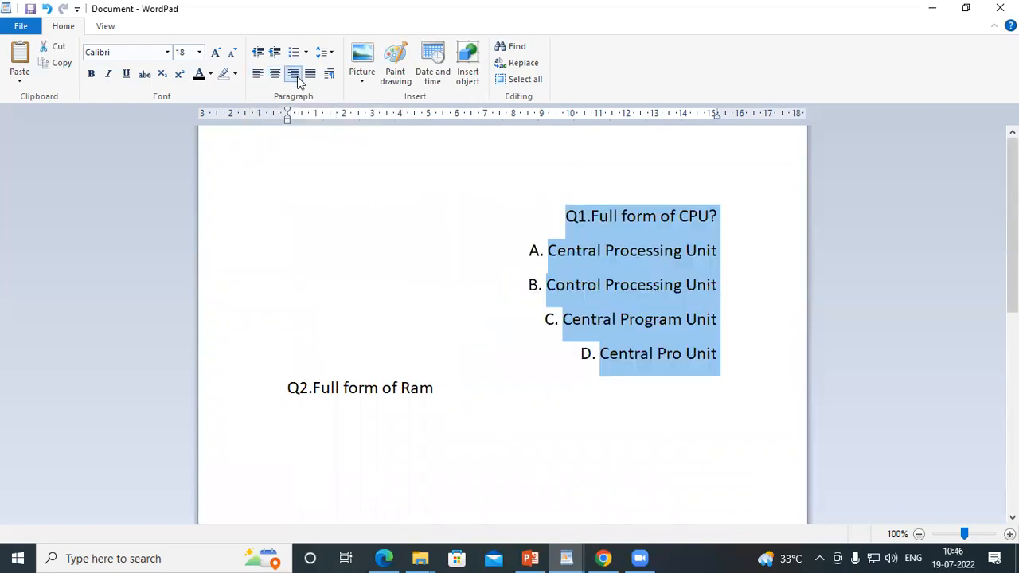
{"action": "left_click", "coordinate": [275, 77]}
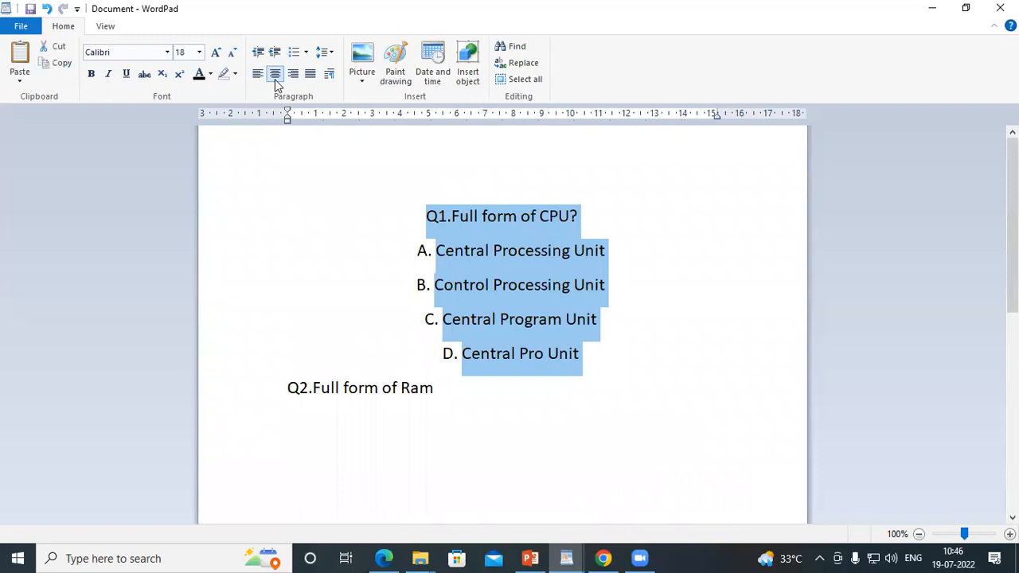
{"action": "left_click", "coordinate": [258, 75]}
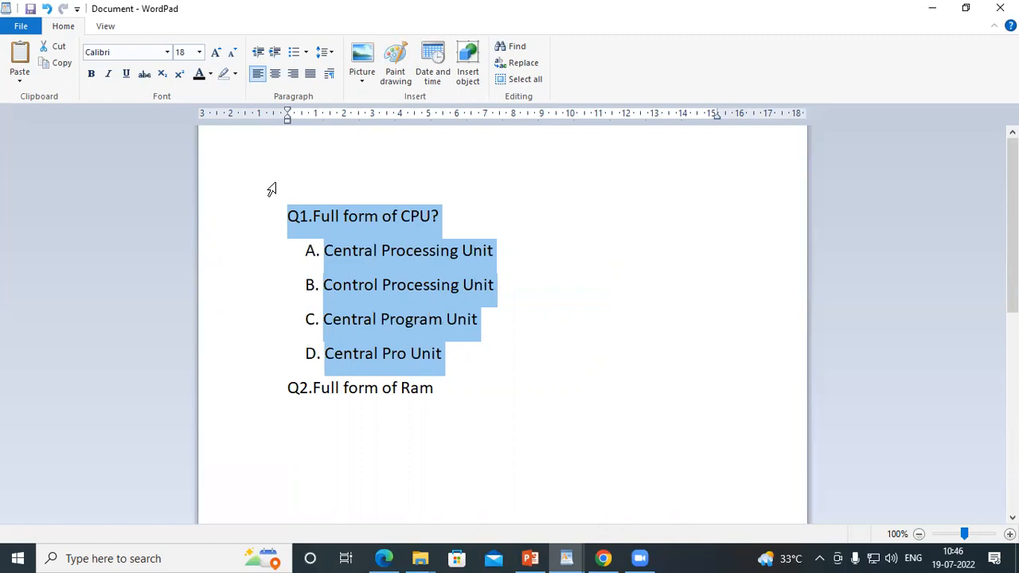
Open a new WordPad document and fill it with five copies of the paragraph starting "WordPad is the basic word processor".
{"action": "left_click", "coordinate": [566, 558]}
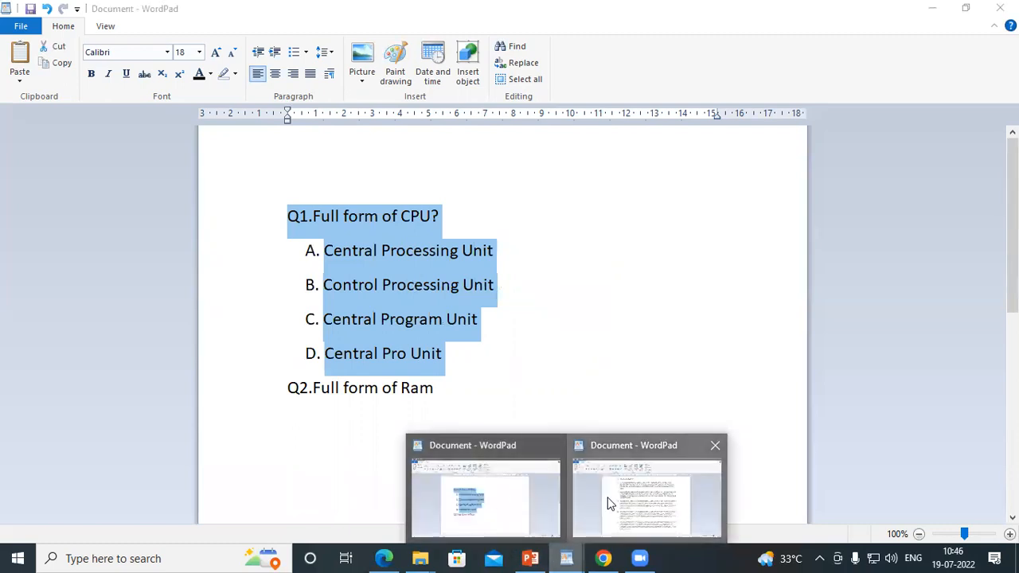
{"action": "left_click", "coordinate": [609, 503]}
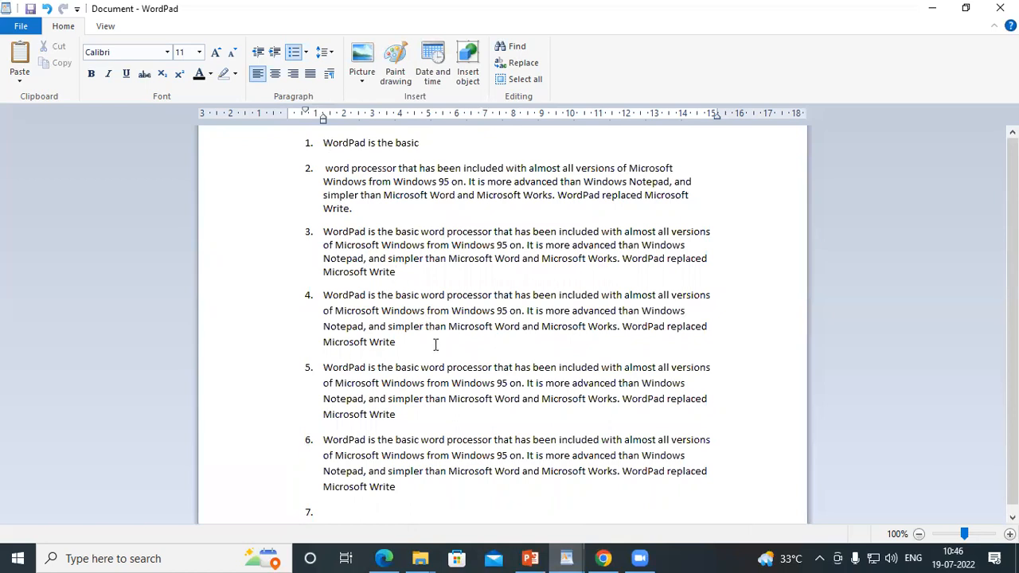
{"action": "key", "text": "super+r"}
{"action": "key", "text": "Return"}
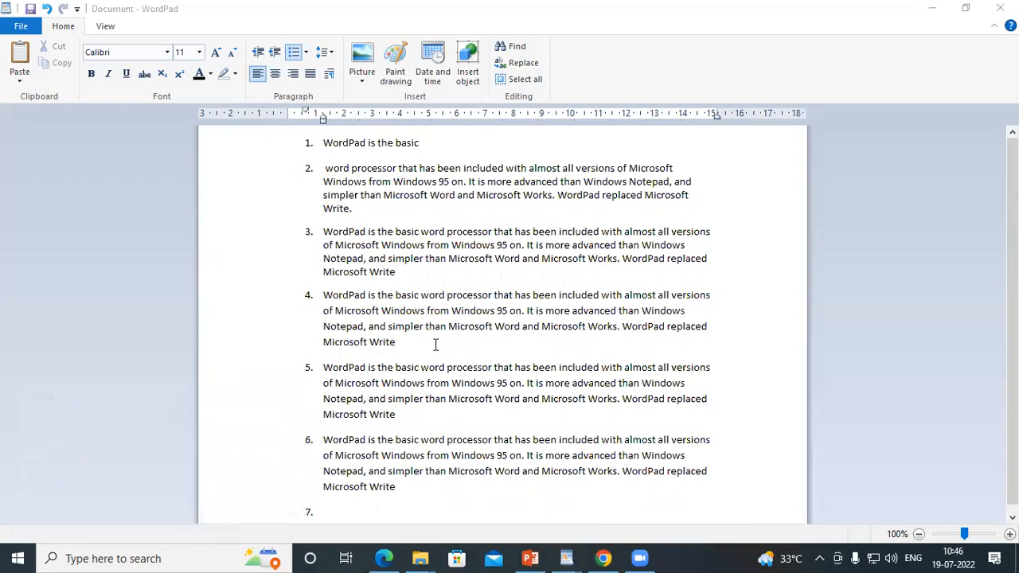
{"action": "type", "text": "WordPad is the basic word processor that has been included with almost all versions of Microsoft Windows from Windows 95 on. It is more advanced than Windows Notepad, and simpler than Microsoft Word and Microsoft Works. WordPad replaced Microsoft Write"}
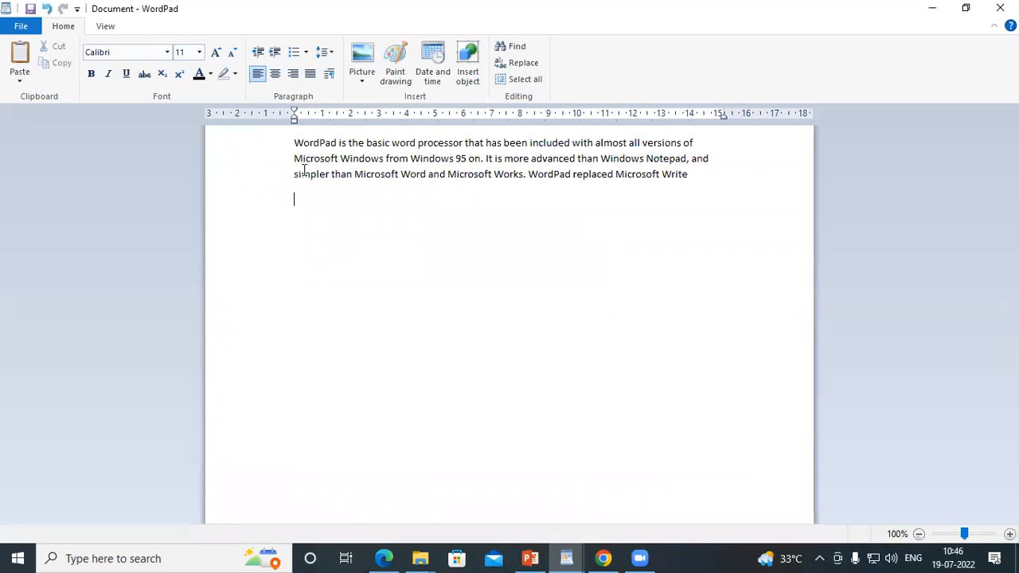
{"action": "key", "text": "ctrl+v"}
{"action": "key", "text": "ctrl+v"}
{"action": "key", "text": "ctrl+v"}
{"action": "key", "text": "ctrl+v"}
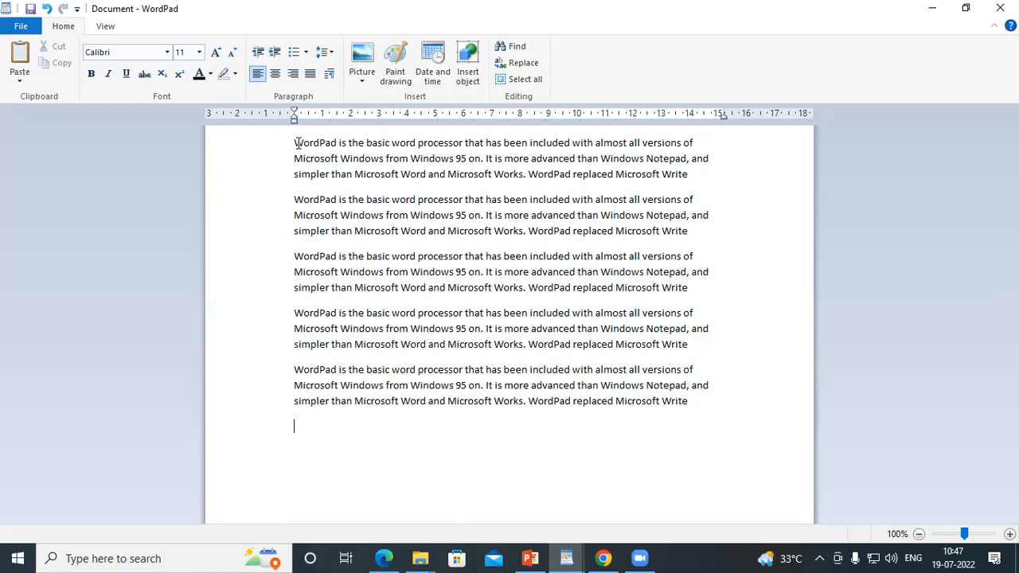
Right-align all five paragraphs and check how their line edges fall.
{"action": "left_click_drag", "start_coordinate": [296, 143], "coordinate": [749, 397]}
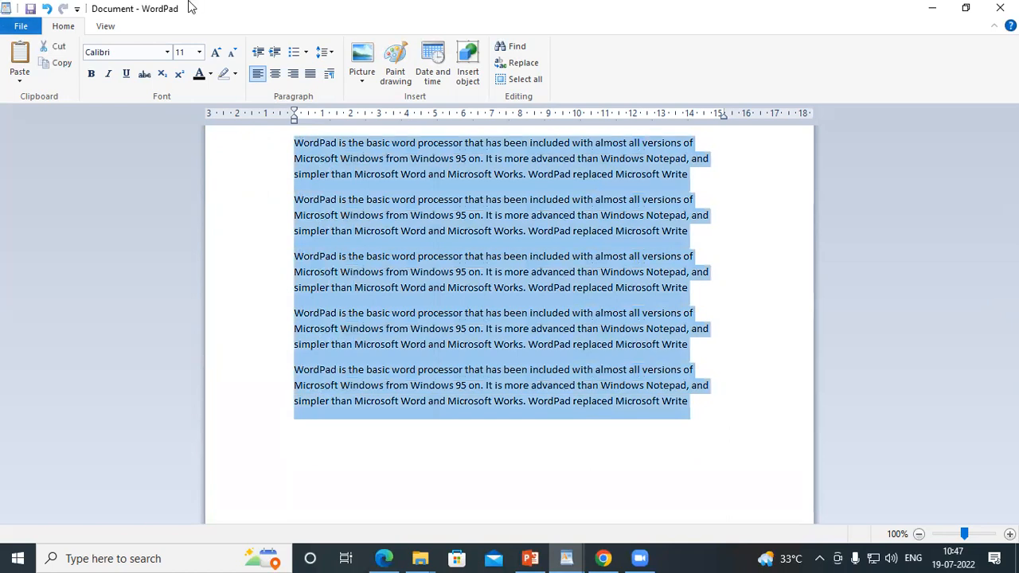
{"action": "left_click", "coordinate": [293, 73]}
{"action": "left_click", "coordinate": [726, 145]}
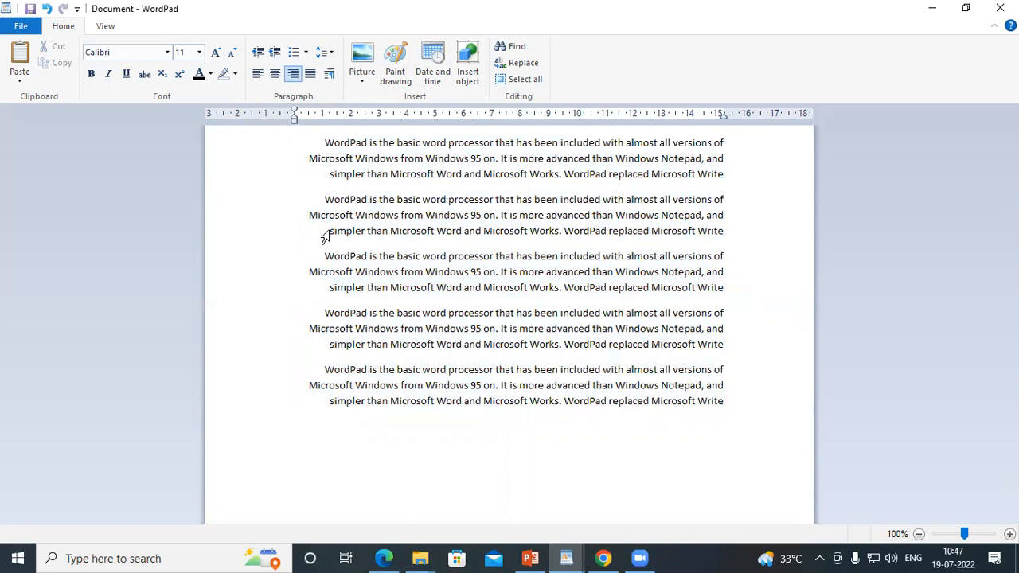
{"action": "left_click", "coordinate": [316, 142]}
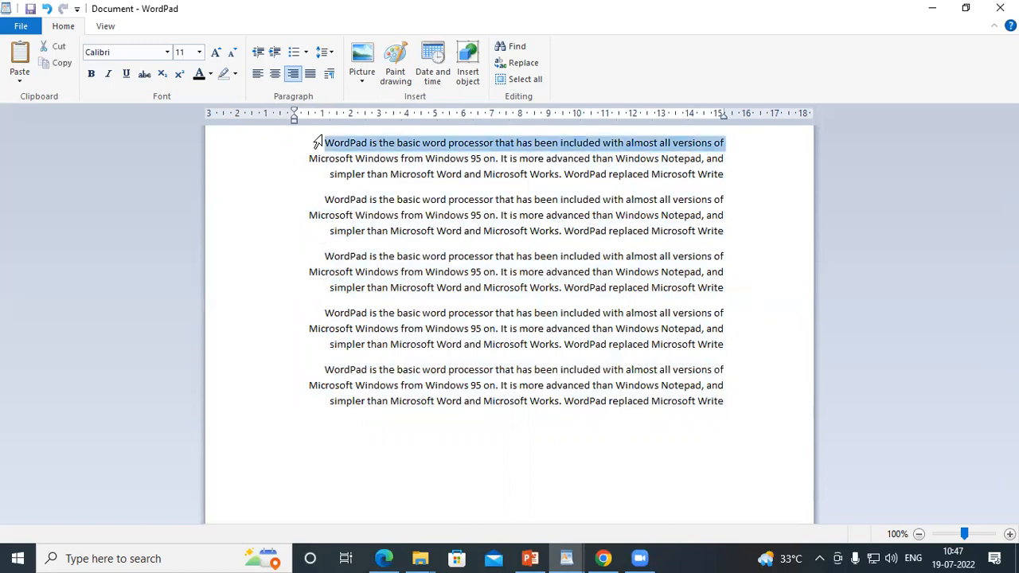
{"action": "left_click", "coordinate": [313, 158]}
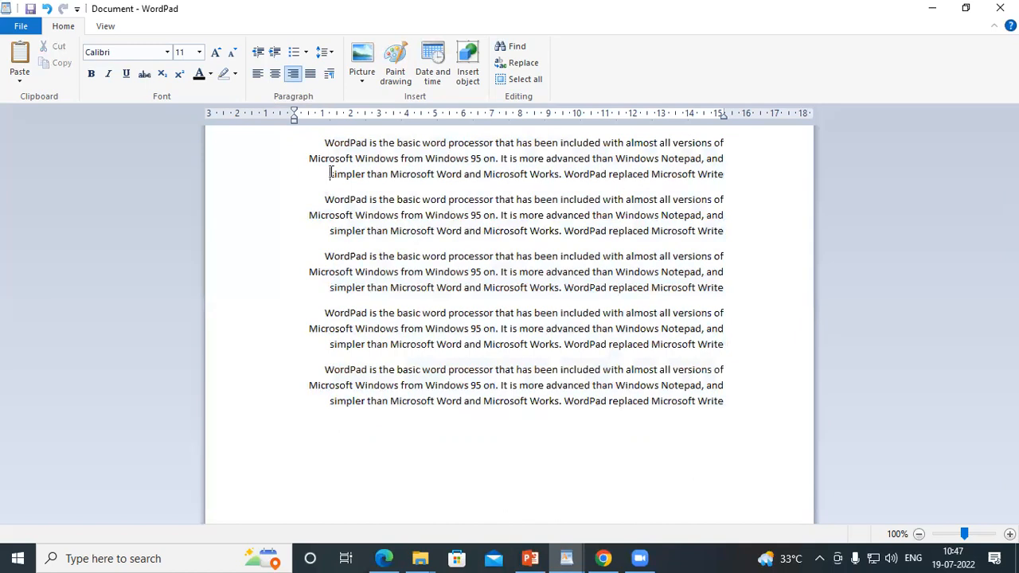
Centre-align all five paragraphs and deselect the text.
{"action": "left_click", "coordinate": [275, 73]}
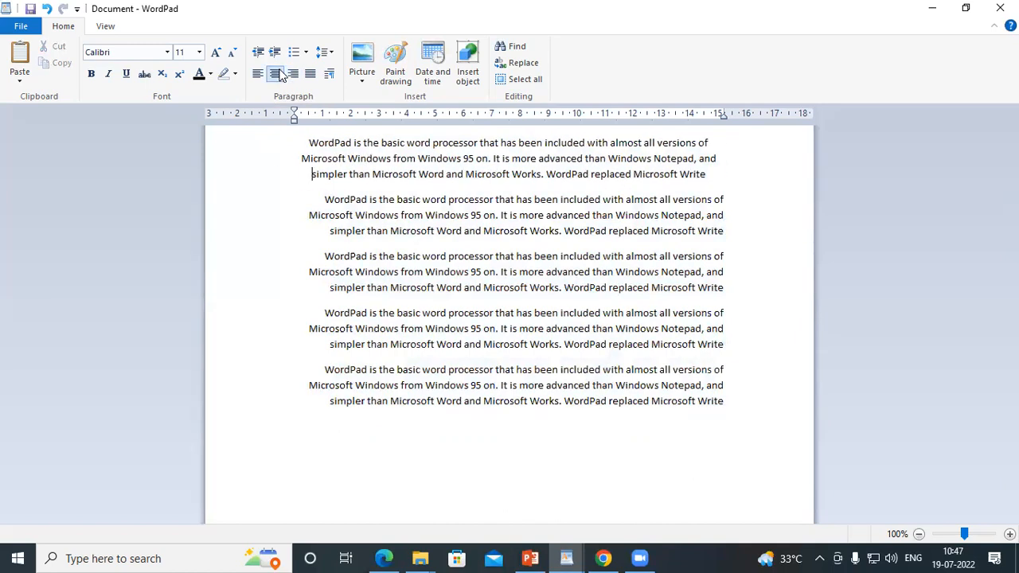
{"action": "left_click_drag", "start_coordinate": [311, 140], "coordinate": [605, 441]}
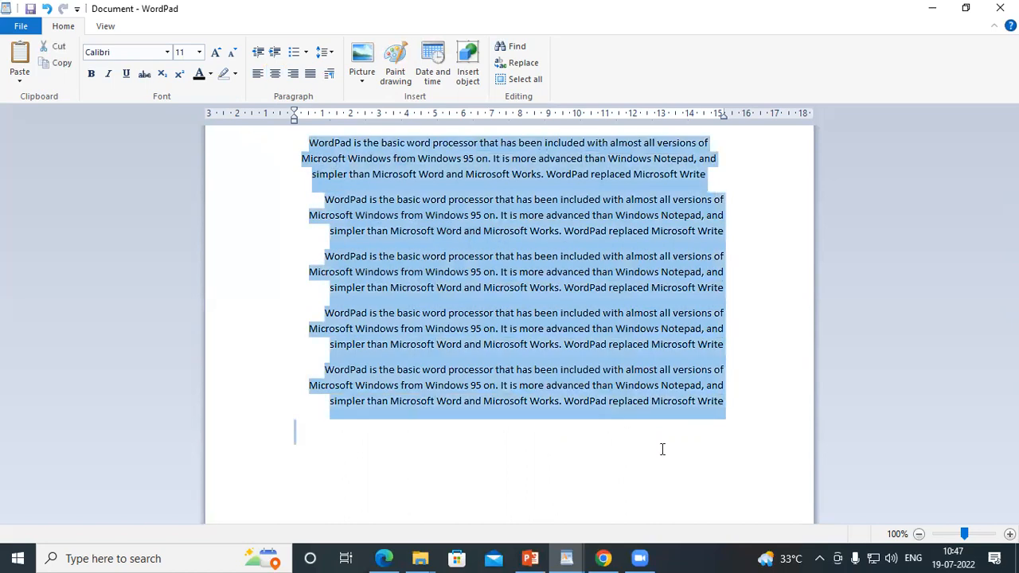
{"action": "left_click", "coordinate": [275, 74]}
{"action": "left_click", "coordinate": [671, 238]}
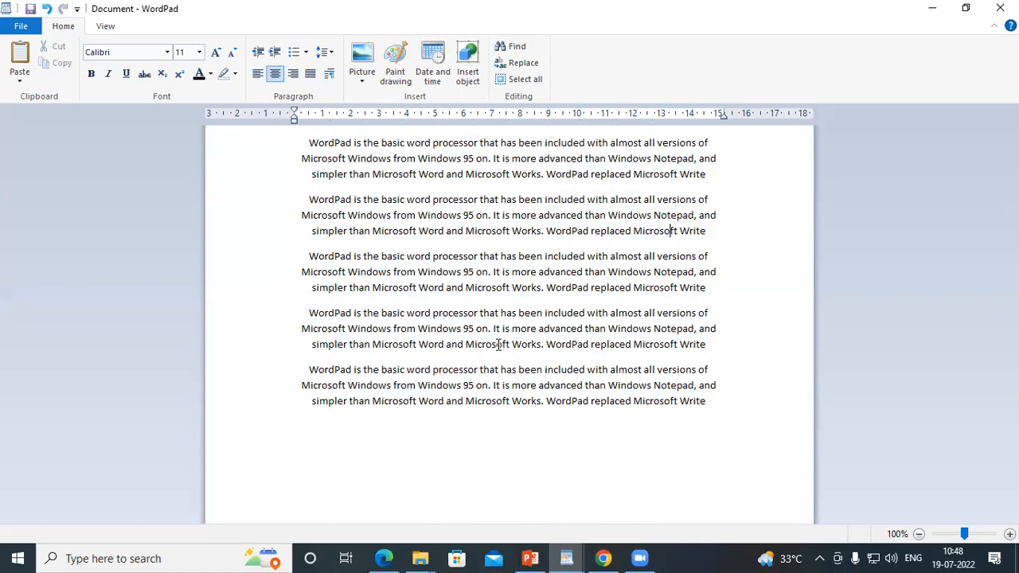
Justify all five paragraphs and deselect the text to check the line ends.
{"action": "left_click_drag", "start_coordinate": [312, 143], "coordinate": [741, 432]}
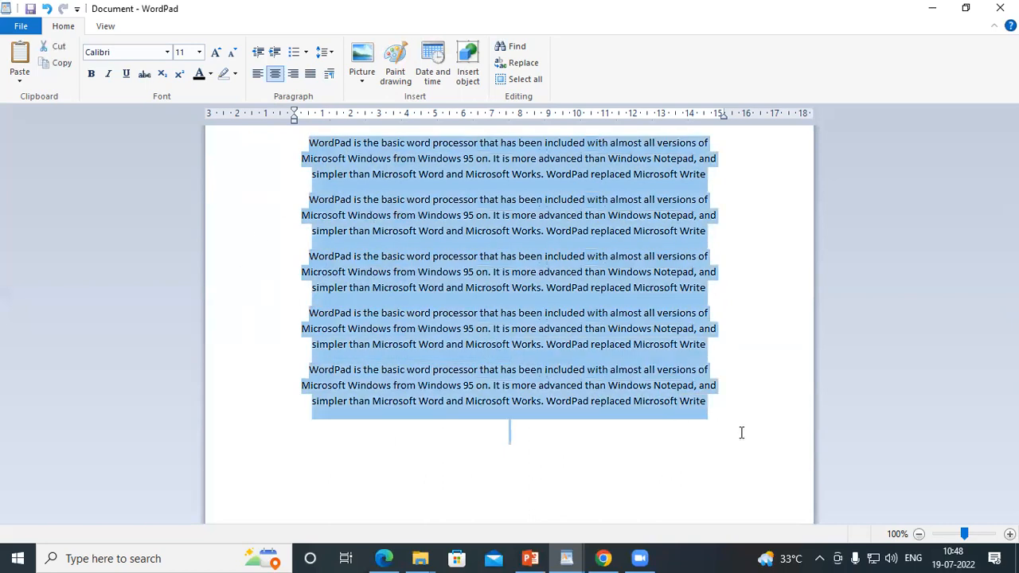
{"action": "left_click", "coordinate": [309, 73]}
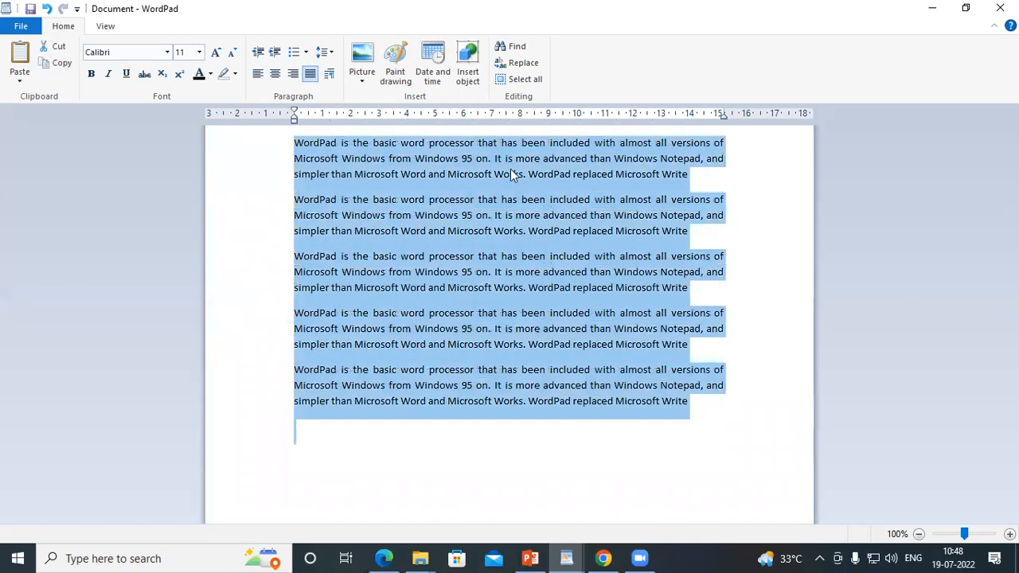
{"action": "left_click", "coordinate": [746, 250]}
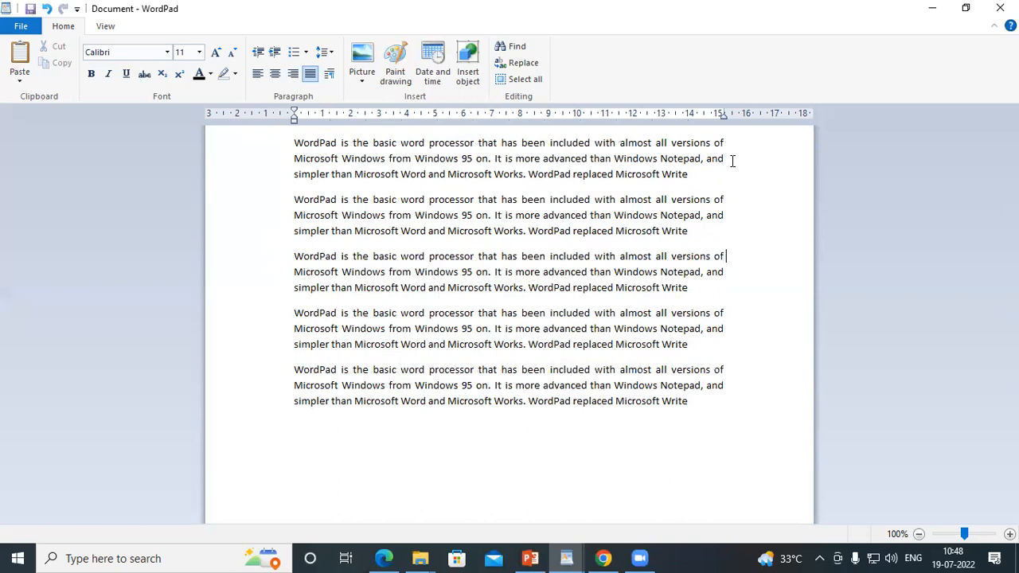
{"action": "left_click", "coordinate": [694, 177]}
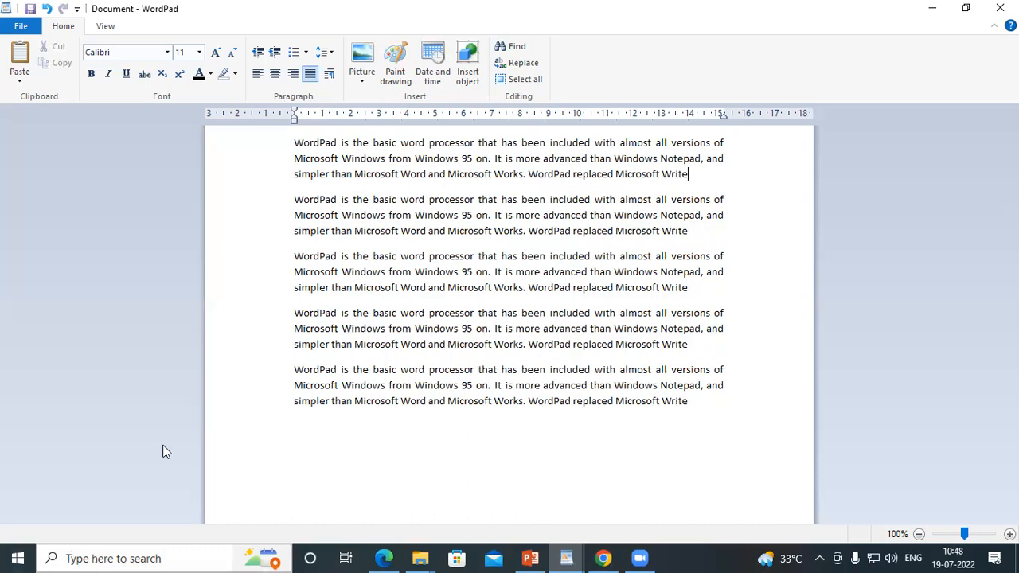
{"action": "mouse_move", "coordinate": [566, 558]}
{"action": "left_click", "coordinate": [685, 490]}
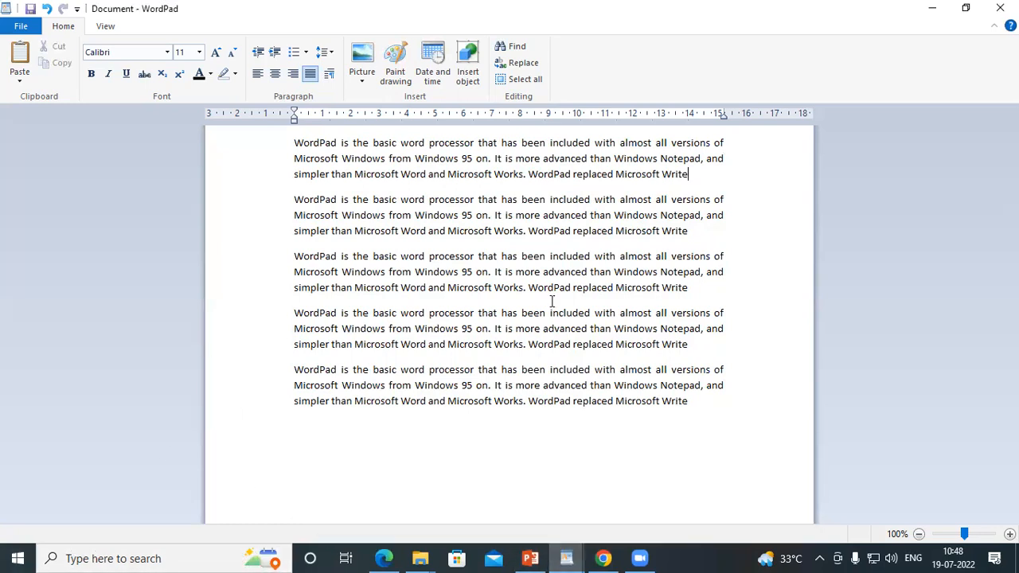
Split the first word "WordPad" onto its own line above the first paragraph and centre that line.
{"action": "left_click", "coordinate": [339, 143]}
{"action": "key", "text": "Return"}
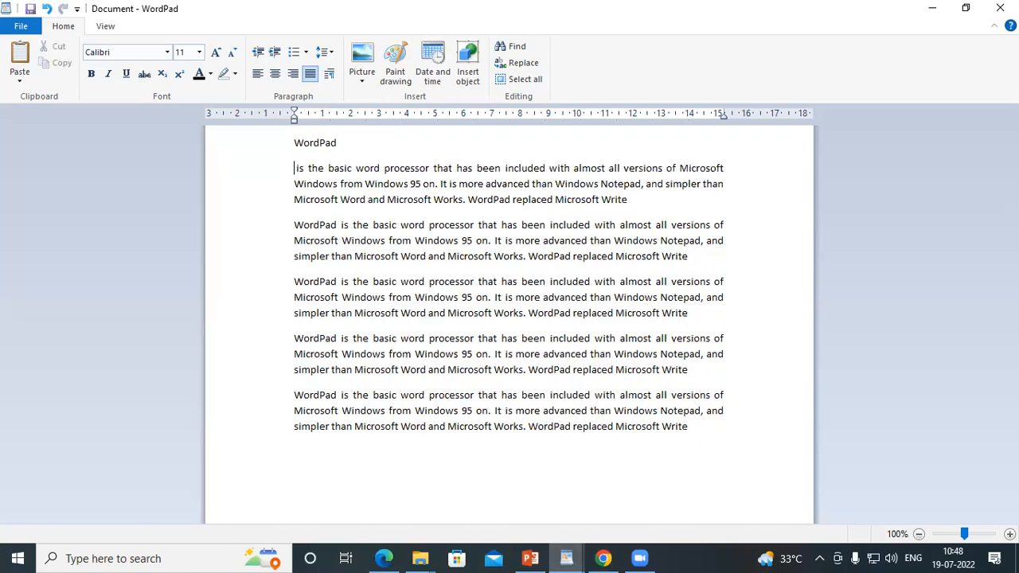
{"action": "left_click_drag", "start_coordinate": [294, 142], "coordinate": [391, 141]}
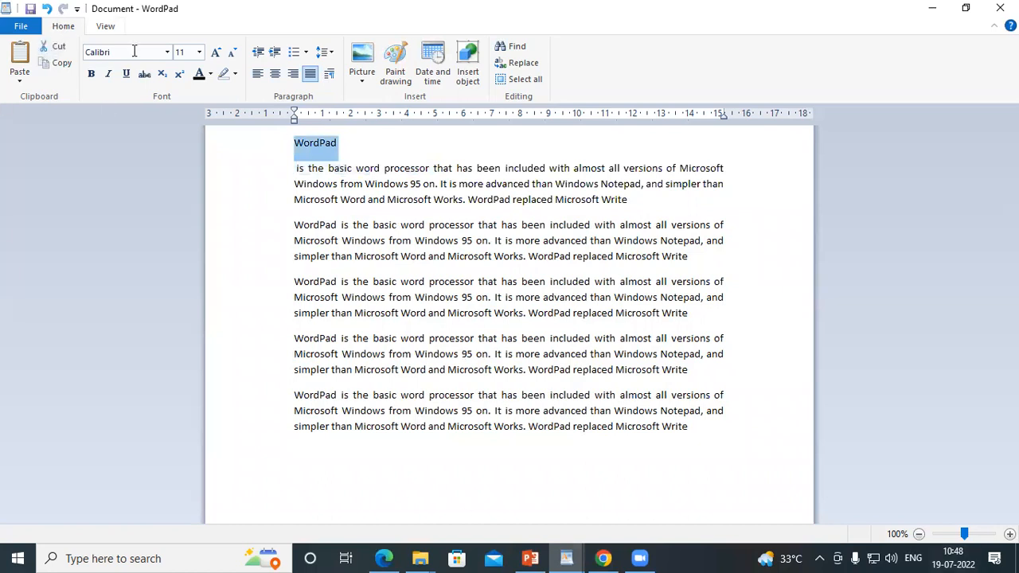
{"action": "left_click", "coordinate": [275, 74]}
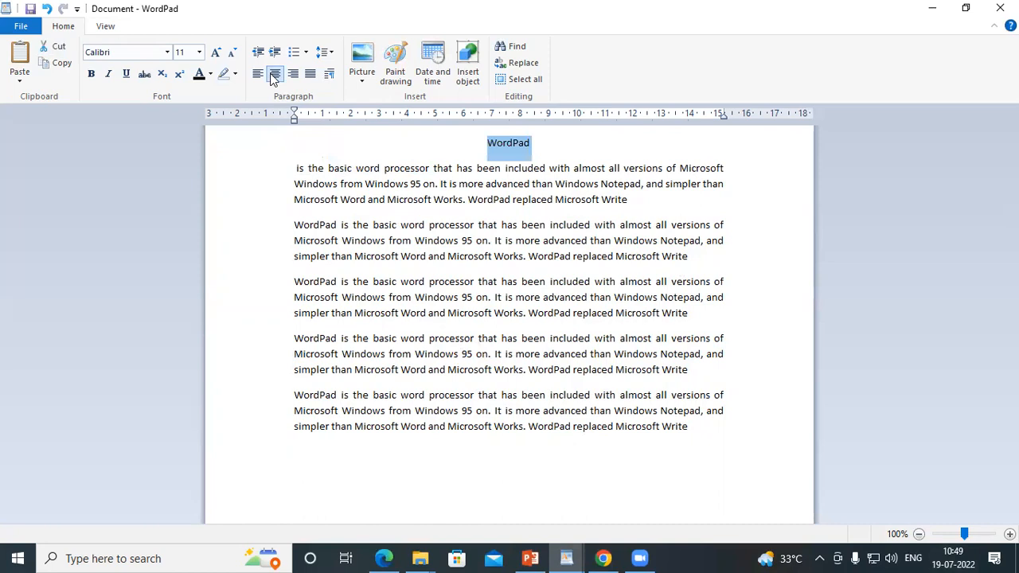
Try right, left and centre alignment on the "WordPad" line, and set it to justified.
{"action": "left_click", "coordinate": [300, 74]}
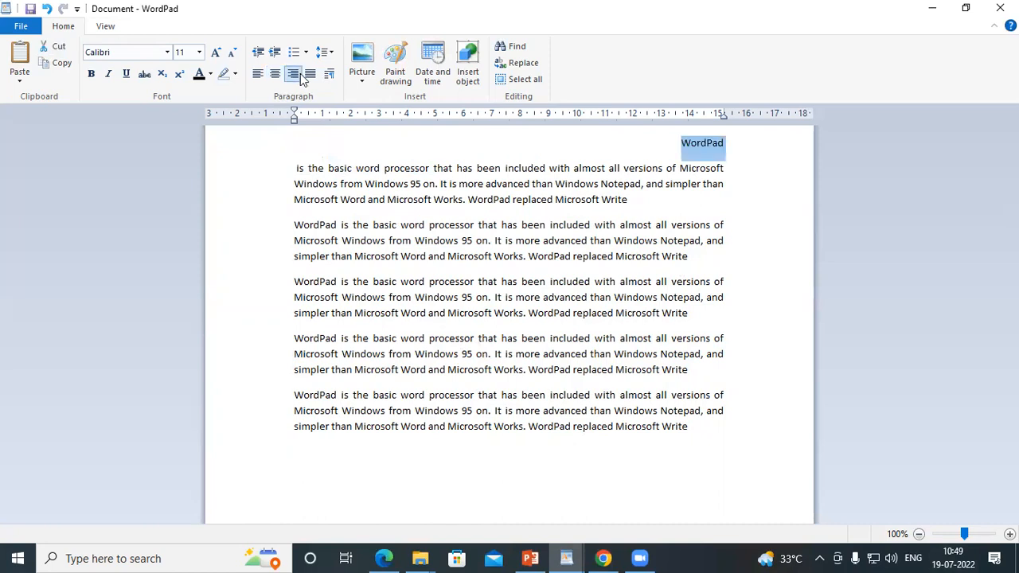
{"action": "left_click", "coordinate": [257, 74]}
{"action": "left_click", "coordinate": [310, 74]}
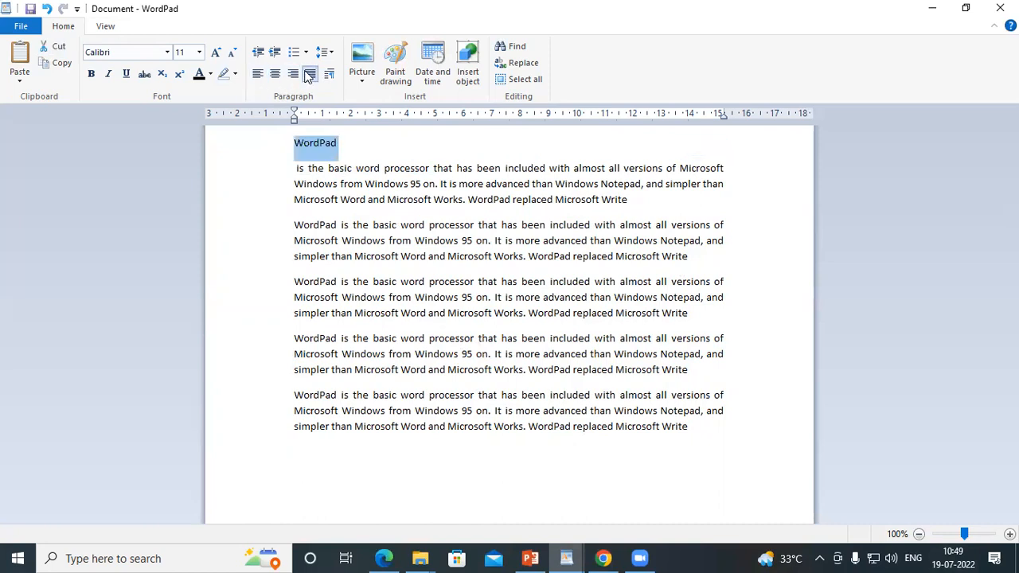
{"action": "left_click", "coordinate": [275, 74]}
{"action": "left_click", "coordinate": [310, 74]}
{"action": "left_click", "coordinate": [355, 168]}
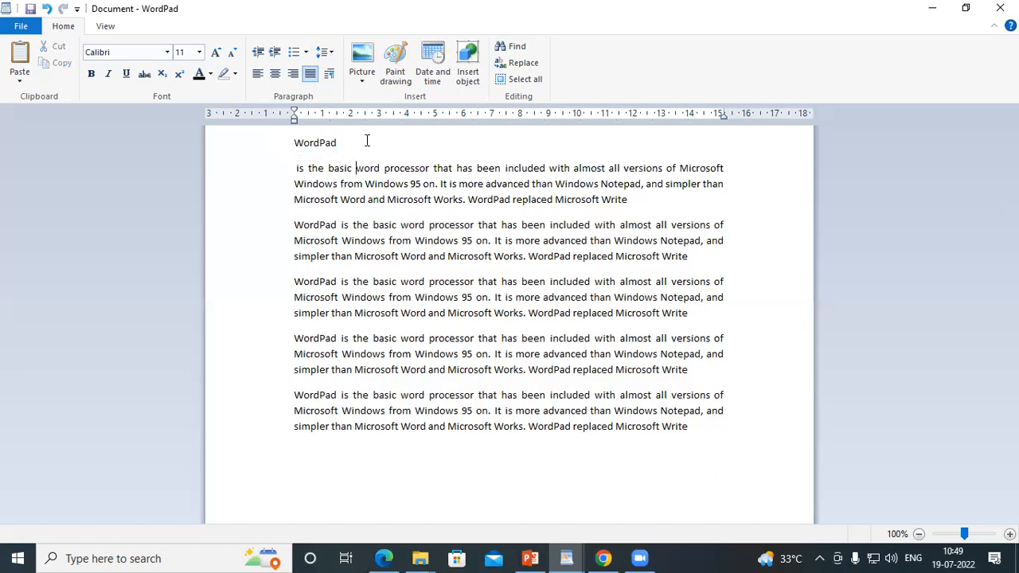
Apply right, centre, justified and right alignment in turn to the "WordPad" line, ending with left alignment.
{"action": "left_click", "coordinate": [339, 145]}
{"action": "double_click", "coordinate": [326, 148]}
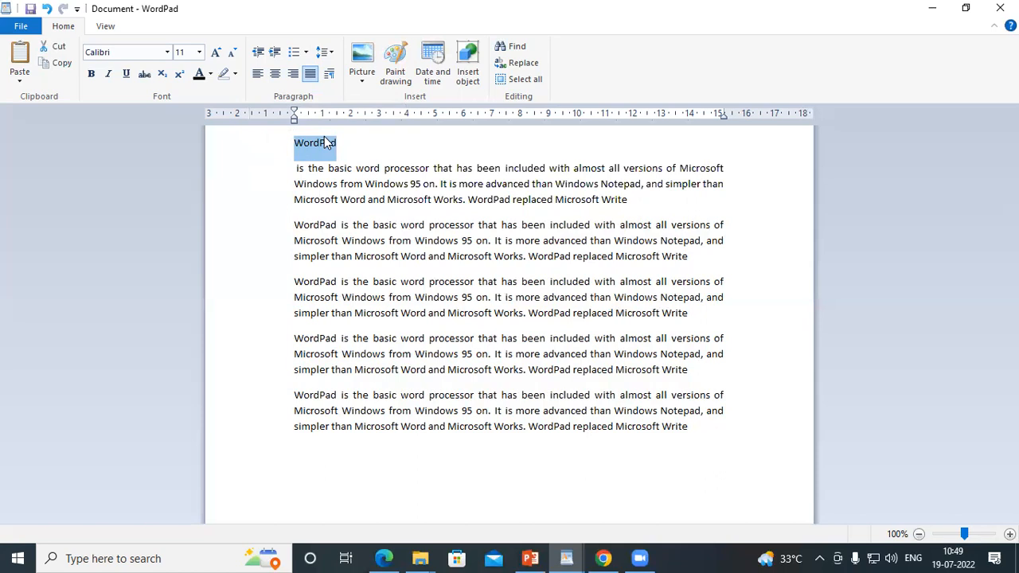
{"action": "key", "text": "ctrl+r"}
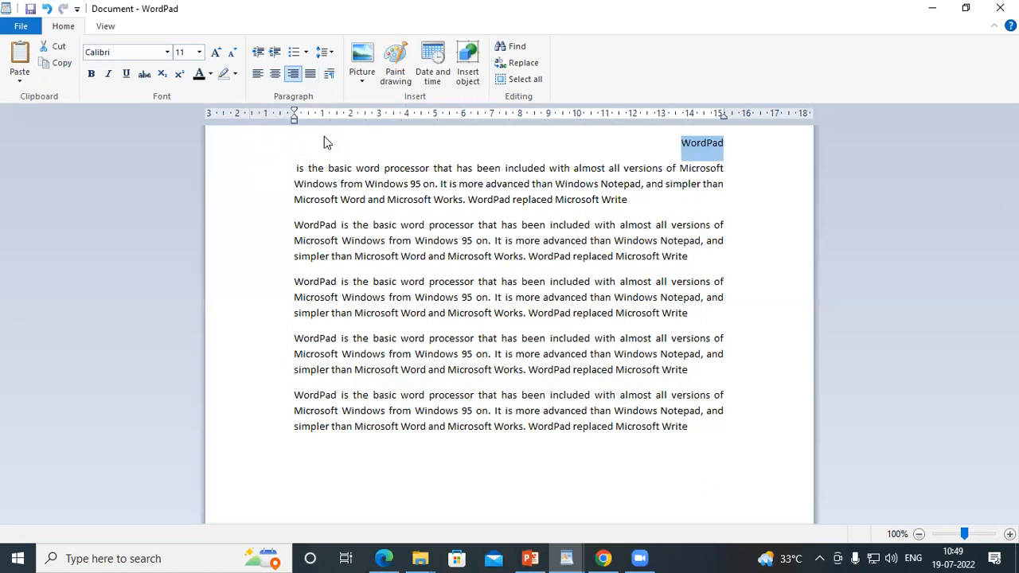
{"action": "key", "text": "ctrl+e"}
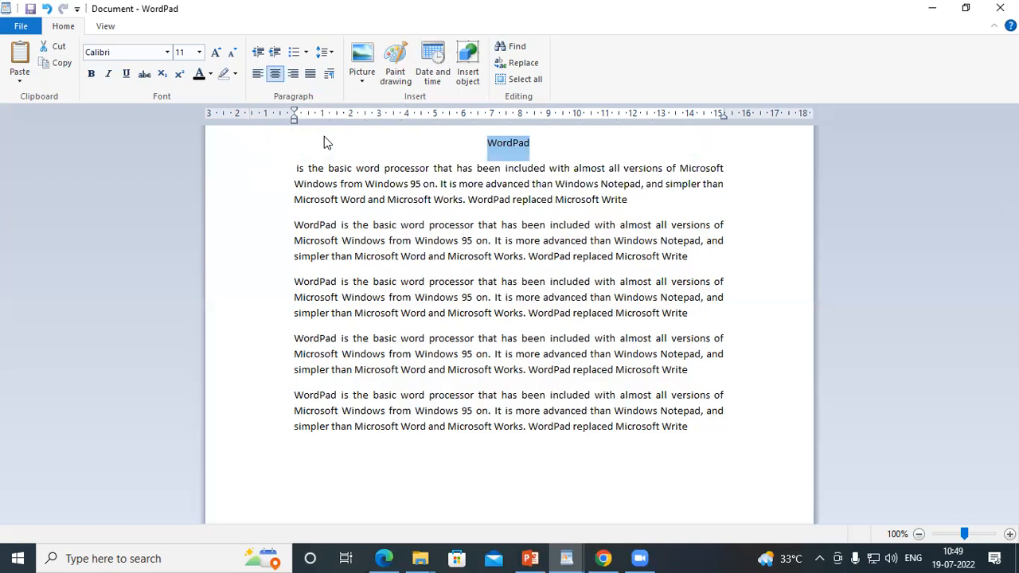
{"action": "key", "text": "ctrl+j"}
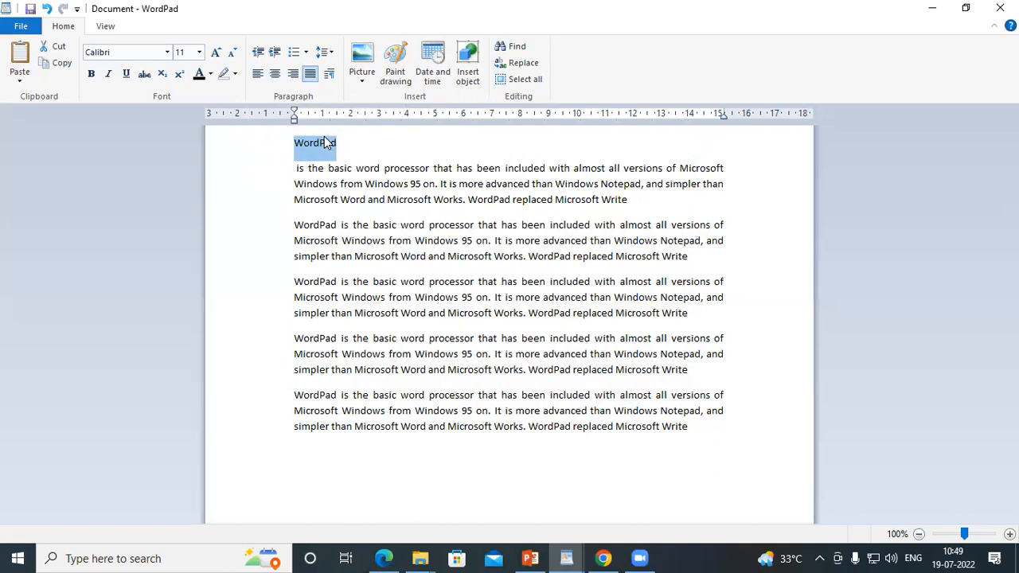
{"action": "key", "text": "ctrl+r"}
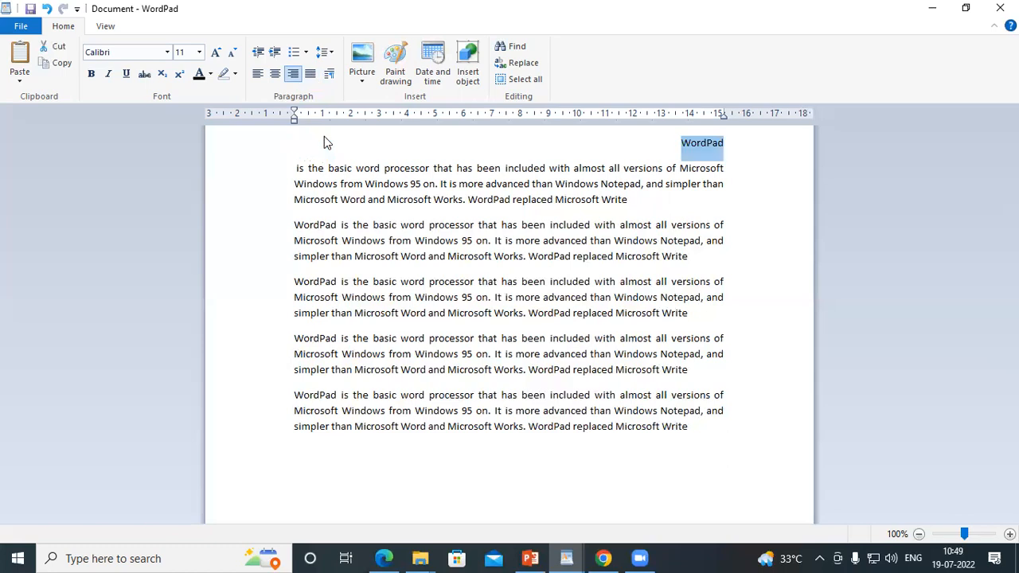
{"action": "key", "text": "ctrl+l"}
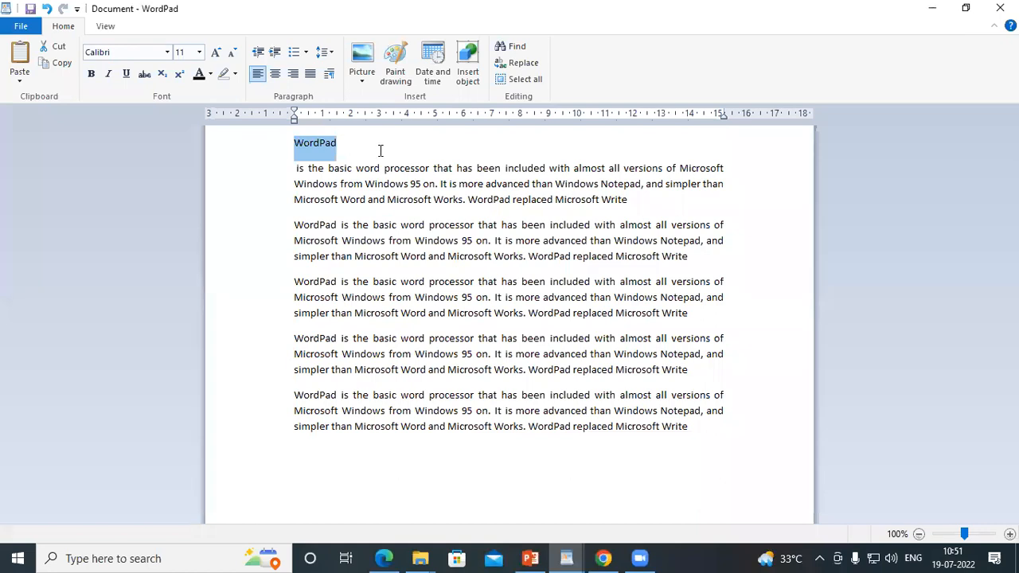
Open another new blank WordPad document.
{"action": "key", "text": "super+r"}
{"action": "key", "text": "Return"}
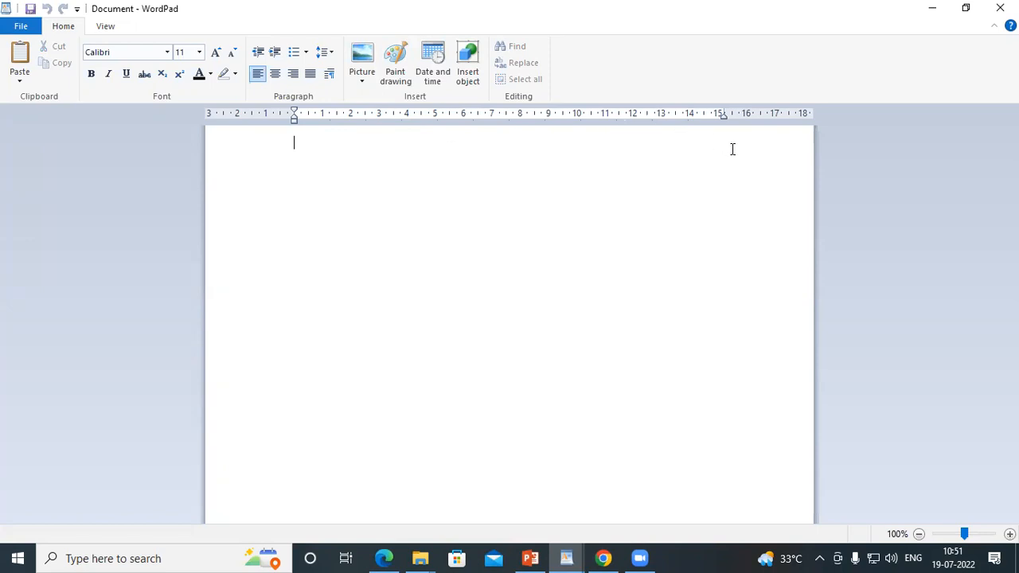
Set the font size to 28 and enter the word "Input" at the start of the blank document.
{"action": "left_click", "coordinate": [216, 52]}
{"action": "left_click", "coordinate": [215, 53]}
{"action": "left_click", "coordinate": [215, 53]}
{"action": "left_click", "coordinate": [216, 52]}
{"action": "left_click", "coordinate": [216, 52]}
{"action": "left_click", "coordinate": [216, 52]}
{"action": "left_click", "coordinate": [216, 52]}
{"action": "left_click", "coordinate": [215, 52]}
{"action": "type", "text": "Input"}
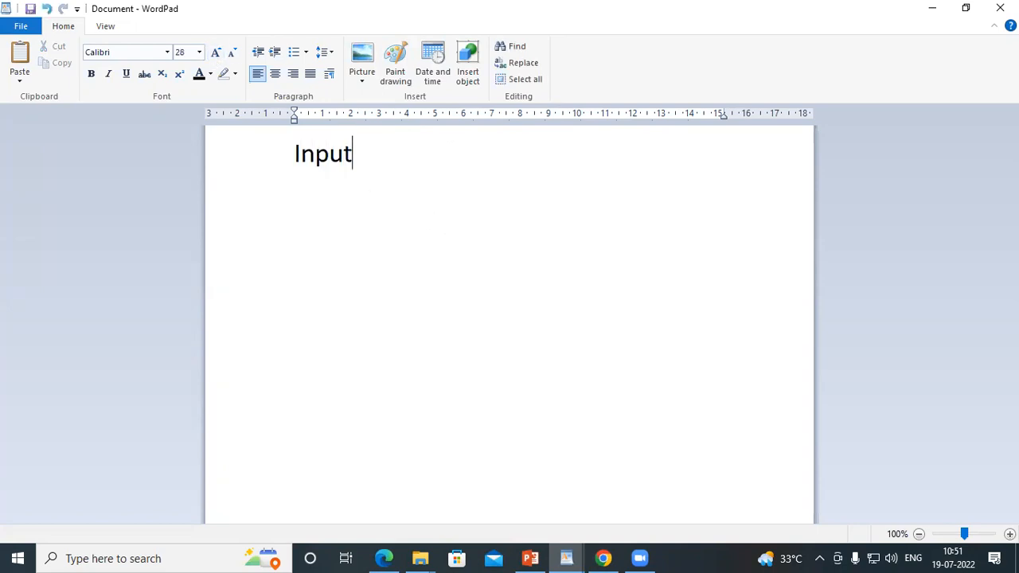
Add the words "Processing" and "Output" after "Input", separating the words with two tabs each.
{"action": "key", "text": "Tab"}
{"action": "key", "text": "Tab"}
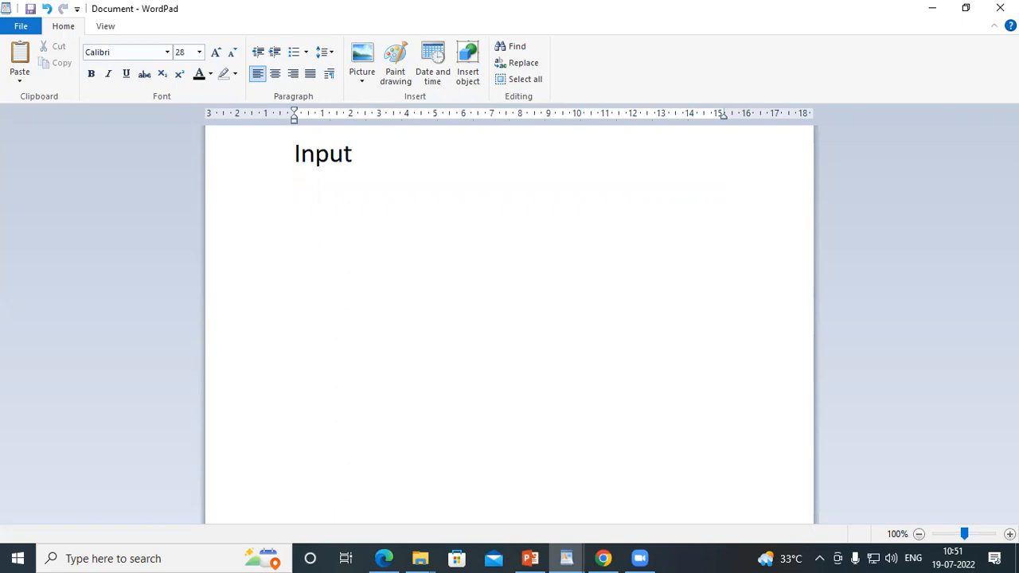
{"action": "type", "text": "Processing"}
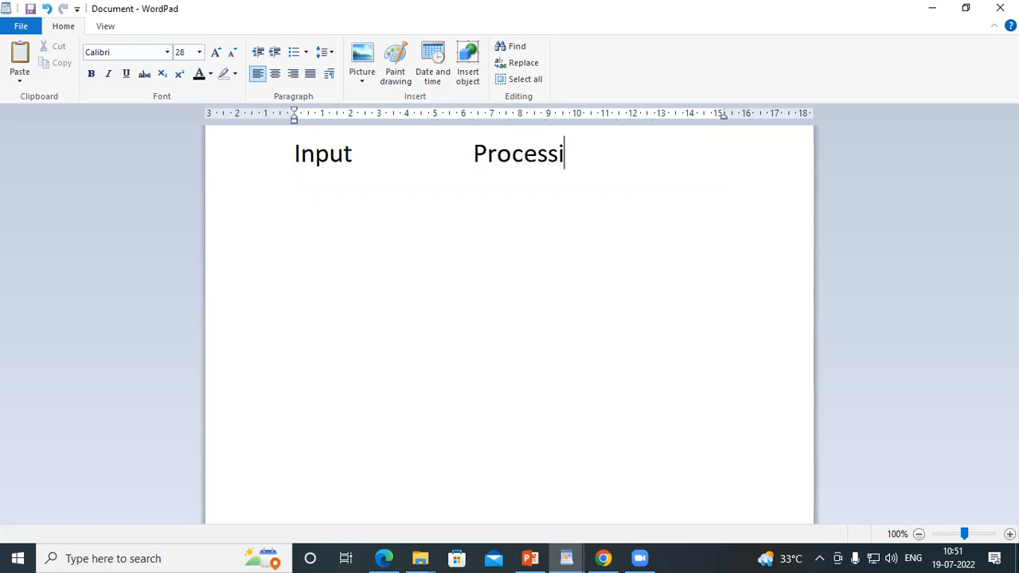
{"action": "key", "text": "Tab"}
{"action": "key", "text": "Tab"}
{"action": "type", "text": "Ou"}
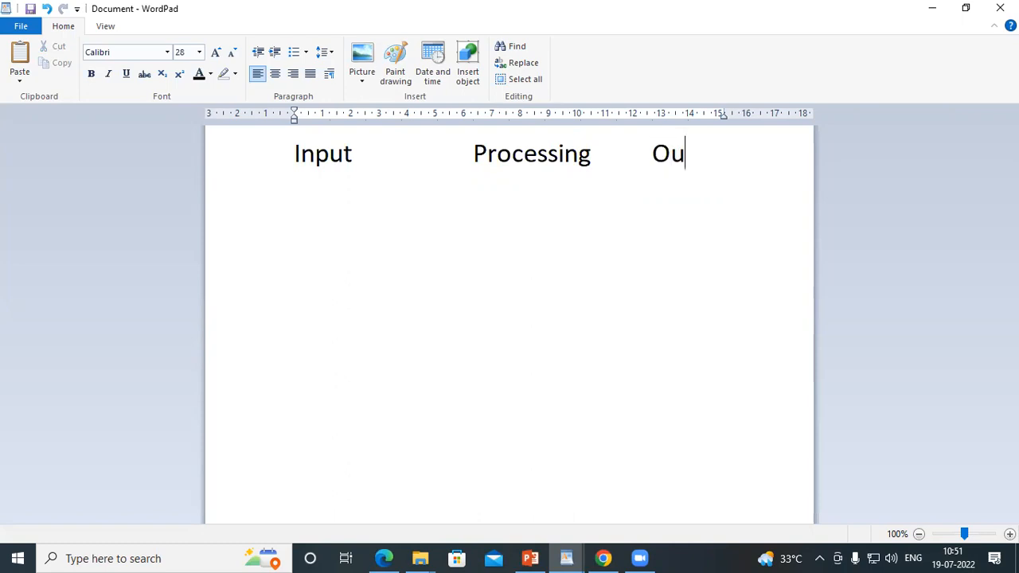
{"action": "type", "text": "tput"}
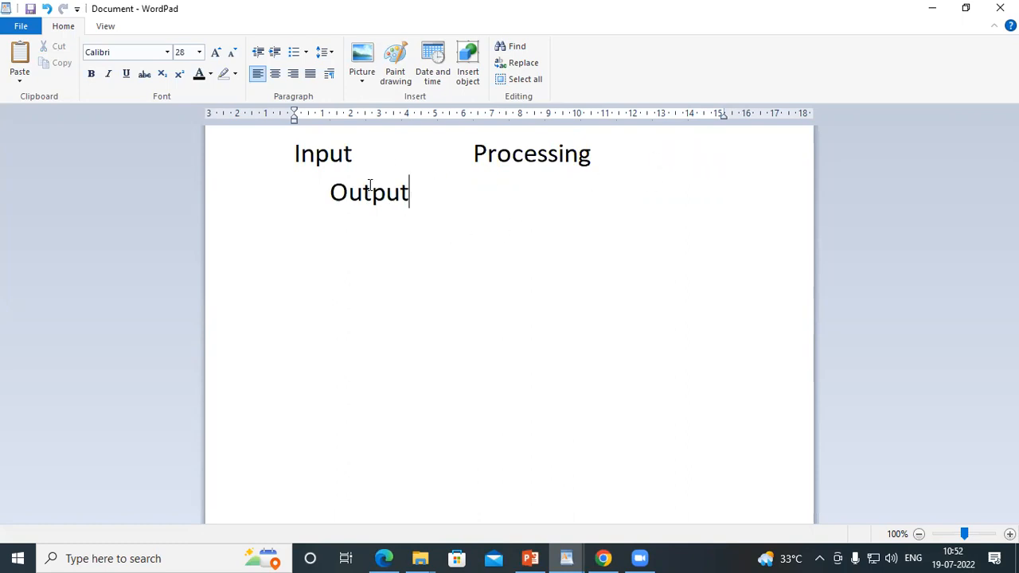
Reduce the font size of all three words to 24.
{"action": "left_click_drag", "start_coordinate": [281, 154], "coordinate": [446, 209]}
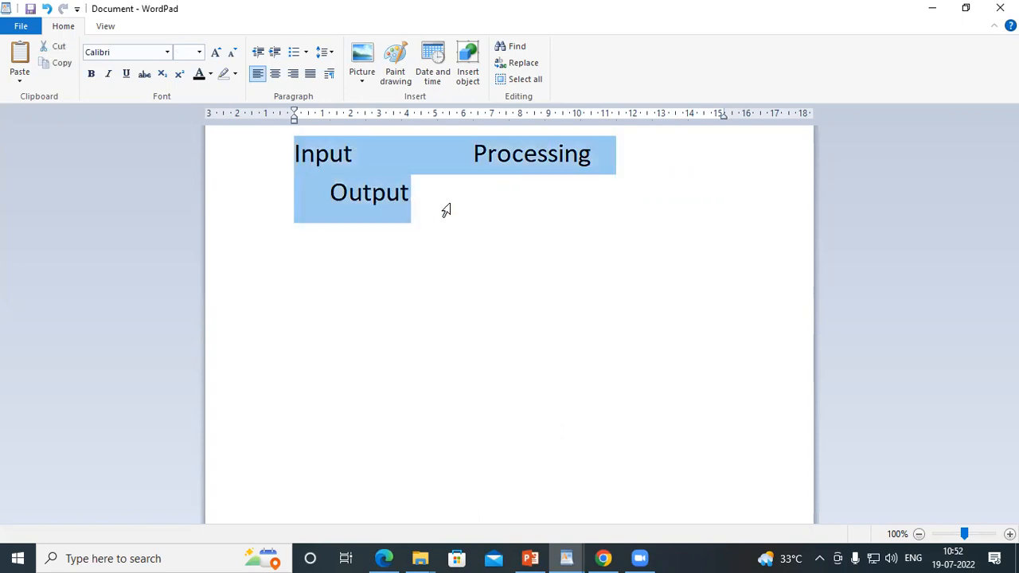
{"action": "left_click", "coordinate": [233, 51]}
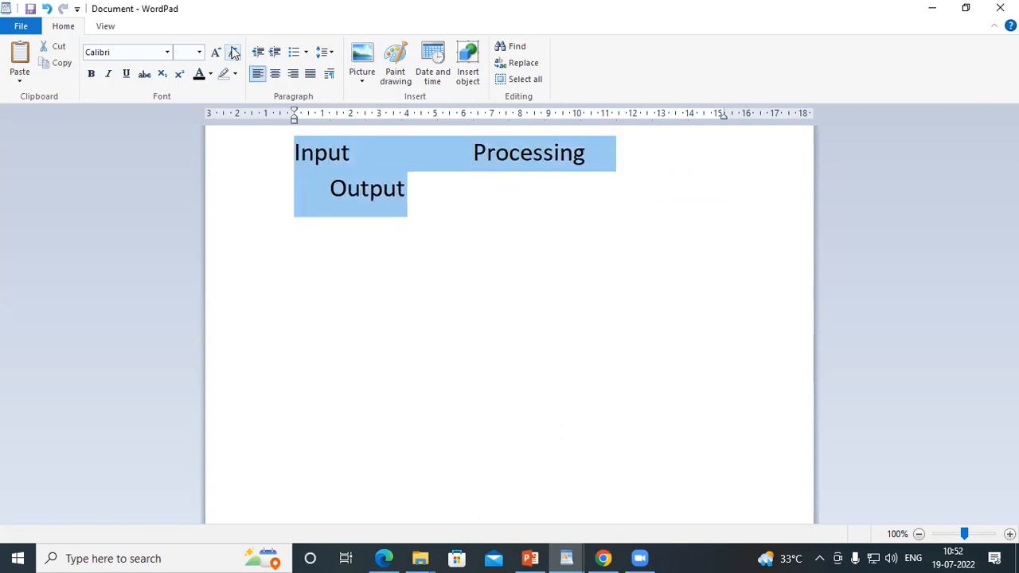
{"action": "left_click", "coordinate": [233, 52]}
{"action": "left_click", "coordinate": [714, 150]}
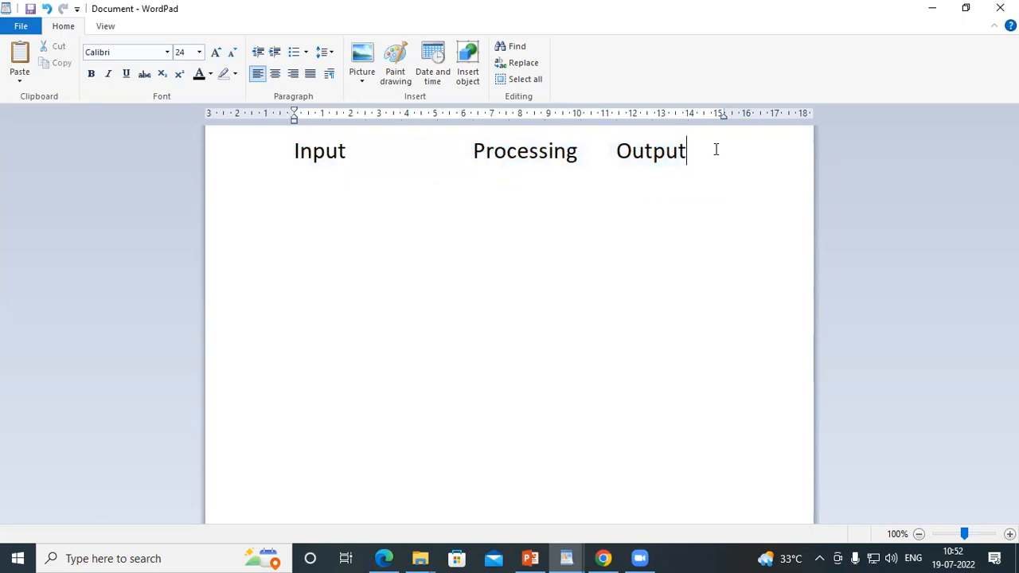
Even out the gaps between the three words by moving "Processing" closer to "Input" and "Output" slightly further right.
{"action": "left_click", "coordinate": [358, 168]}
{"action": "left_click", "coordinate": [582, 153]}
{"action": "left_click", "coordinate": [618, 151]}
{"action": "left_click", "coordinate": [475, 151]}
{"action": "key", "text": "BackSpace"}
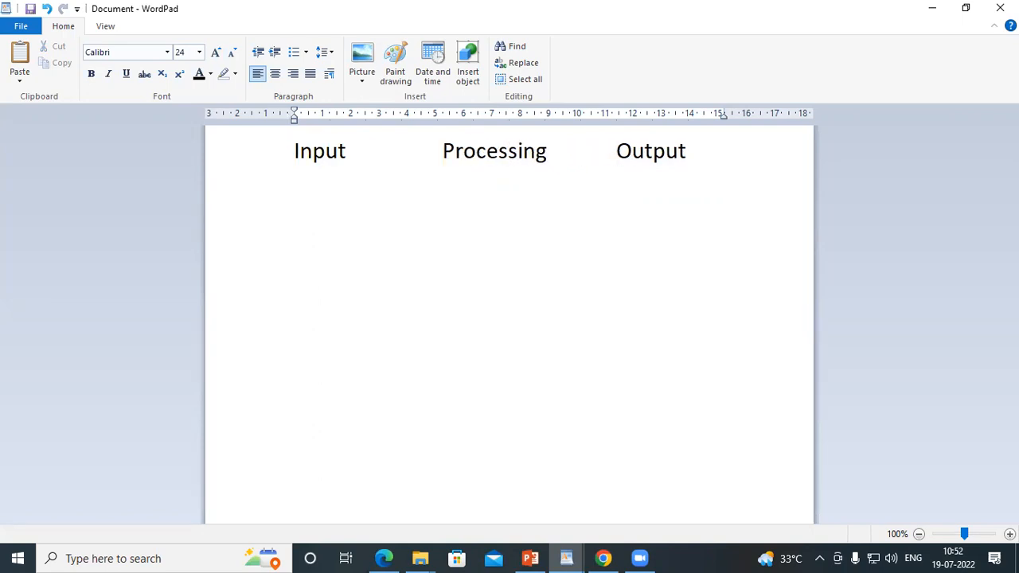
{"action": "left_click", "coordinate": [617, 152]}
{"action": "left_click", "coordinate": [731, 158]}
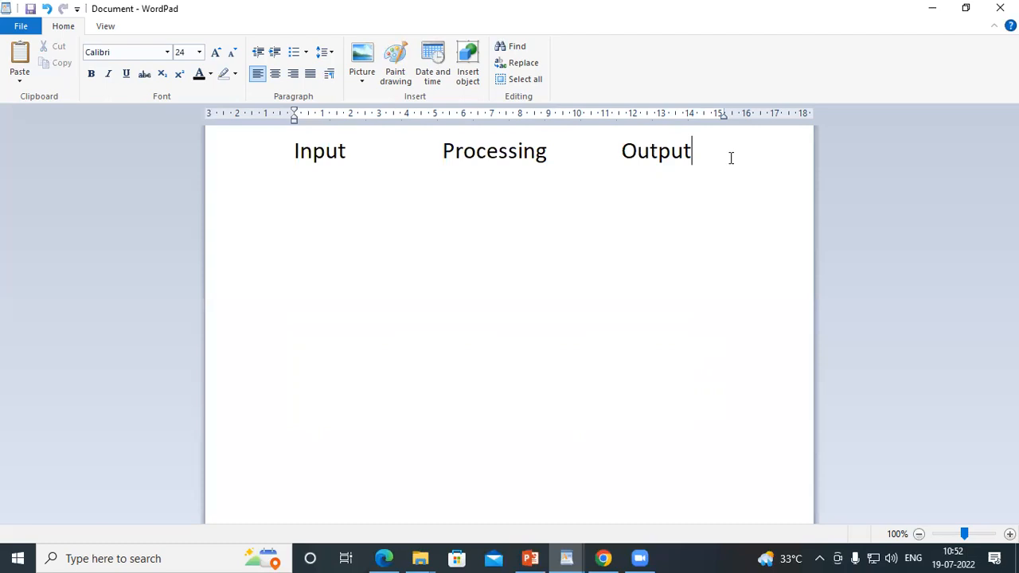
Put "Output" and "Processing" each on a separate line below "Input".
{"action": "left_click", "coordinate": [623, 151]}
{"action": "key", "text": "Return"}
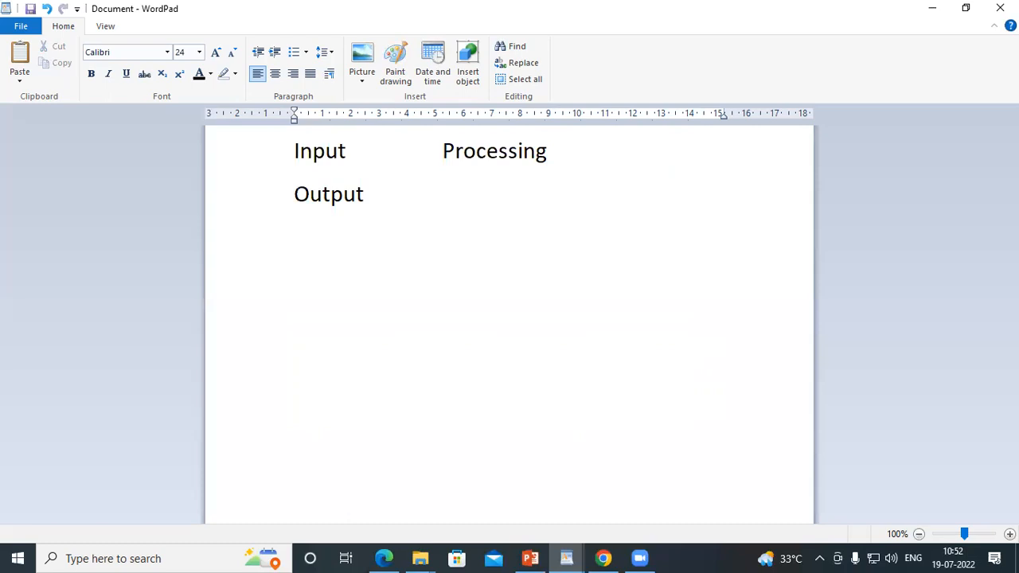
{"action": "left_click", "coordinate": [443, 153]}
{"action": "key", "text": "Return"}
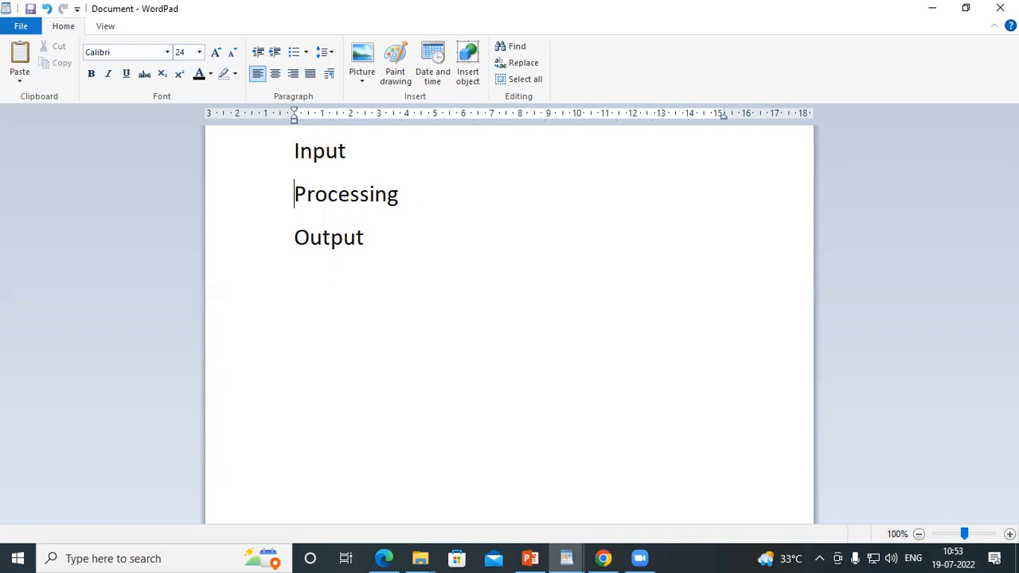
Examine the line spacing choices in the paragraph settings of the "Output" line, keeping 1.15.
{"action": "left_click", "coordinate": [416, 246]}
{"action": "left_click", "coordinate": [330, 73]}
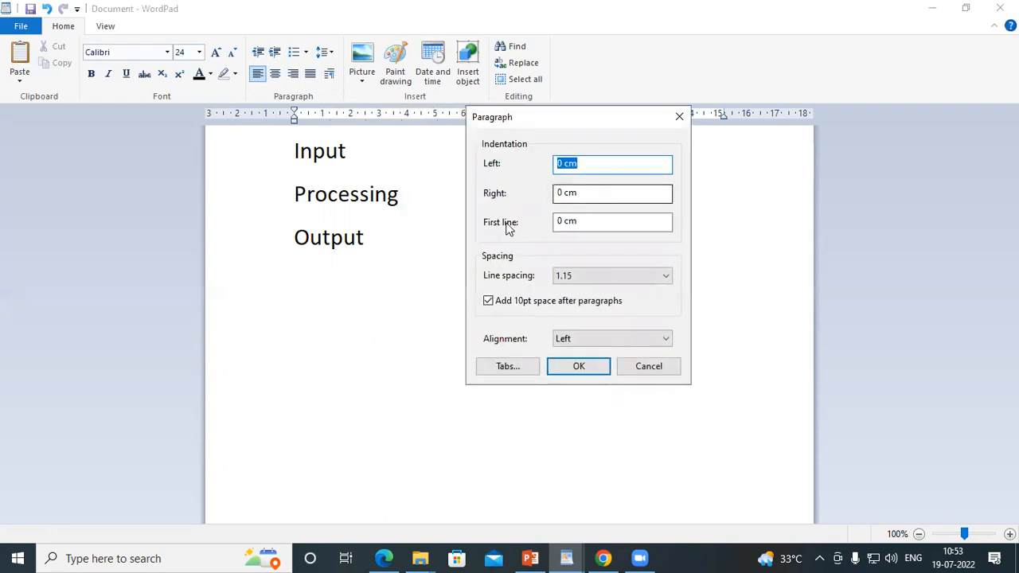
{"action": "left_click", "coordinate": [617, 280]}
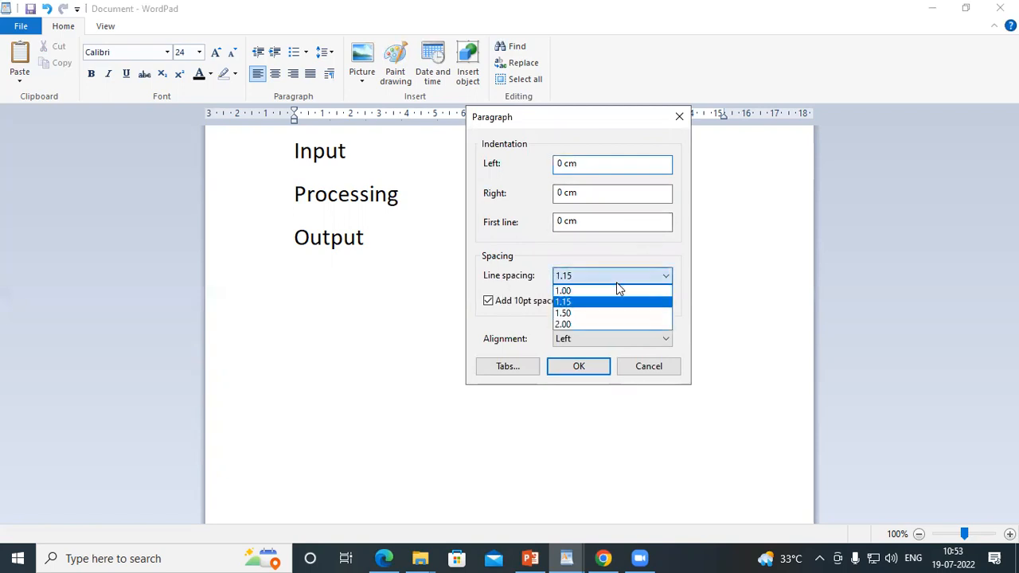
{"action": "left_click", "coordinate": [483, 319]}
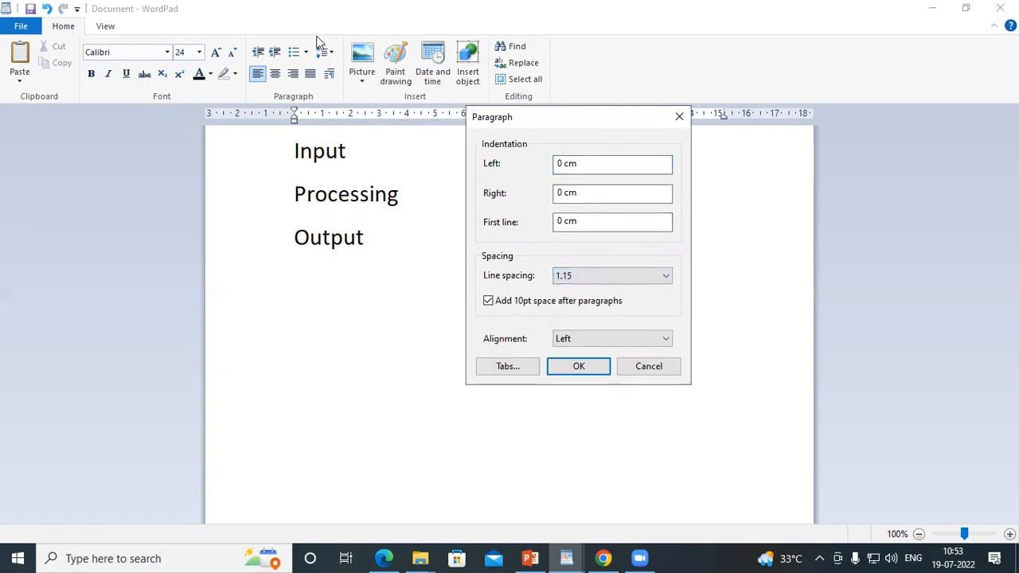
{"action": "left_click", "coordinate": [579, 368]}
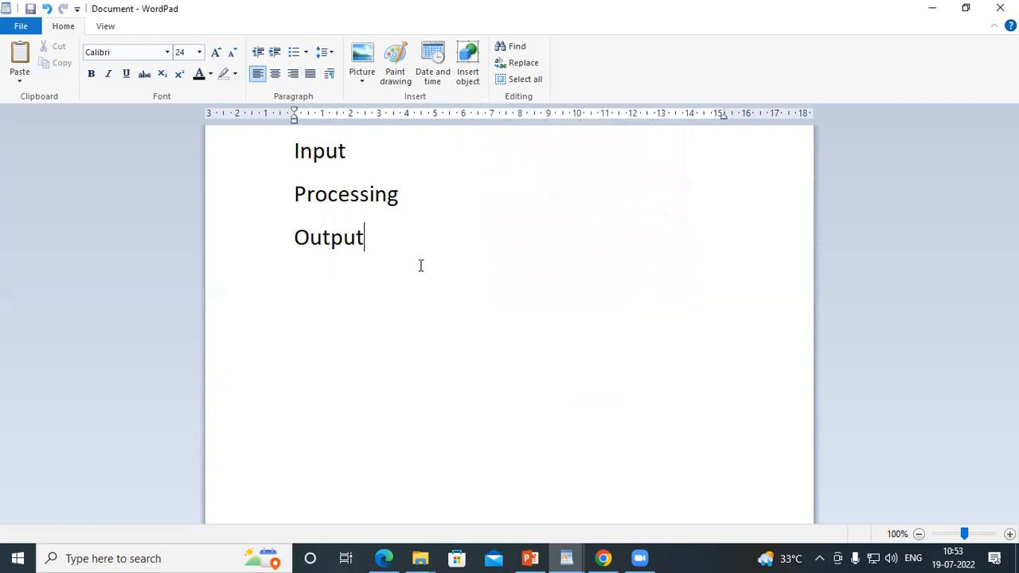